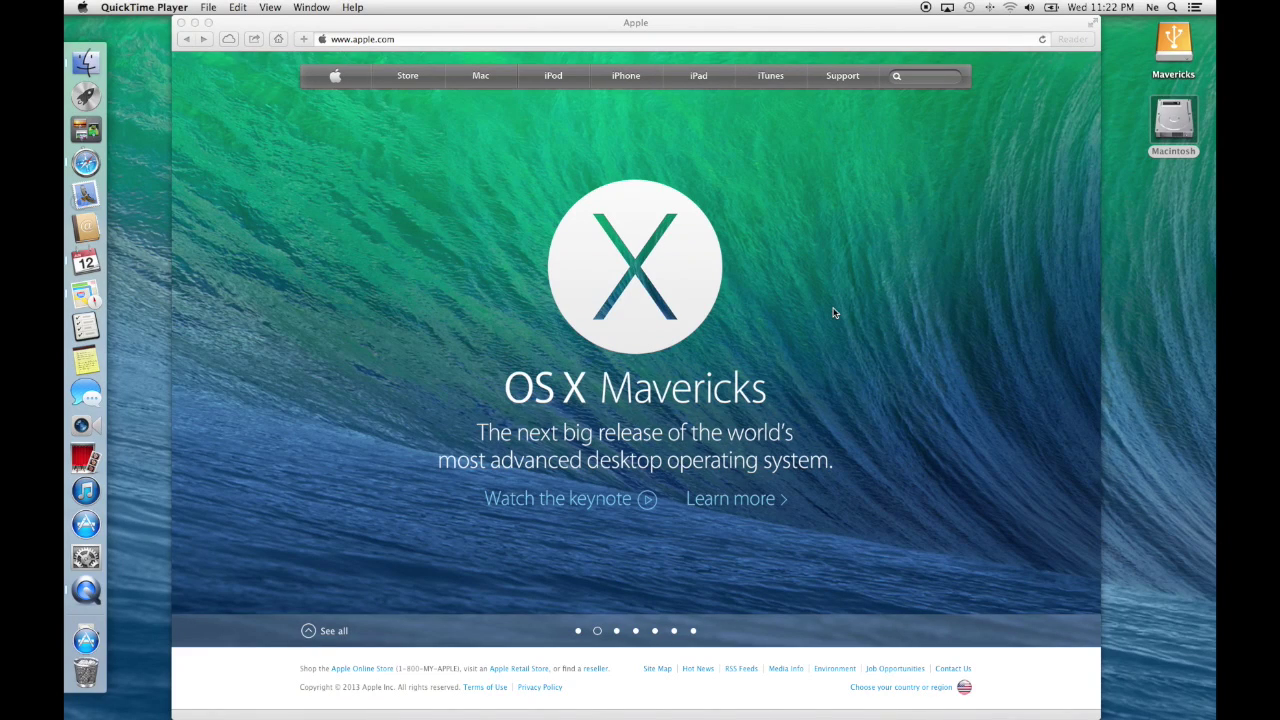
Bring the Safari window showing the apple.com OS X Mavericks home page to the front
click(724, 505)
Open the OS X Mavericks preview page via Learn more and jump to its iBooks section
click(724, 500)
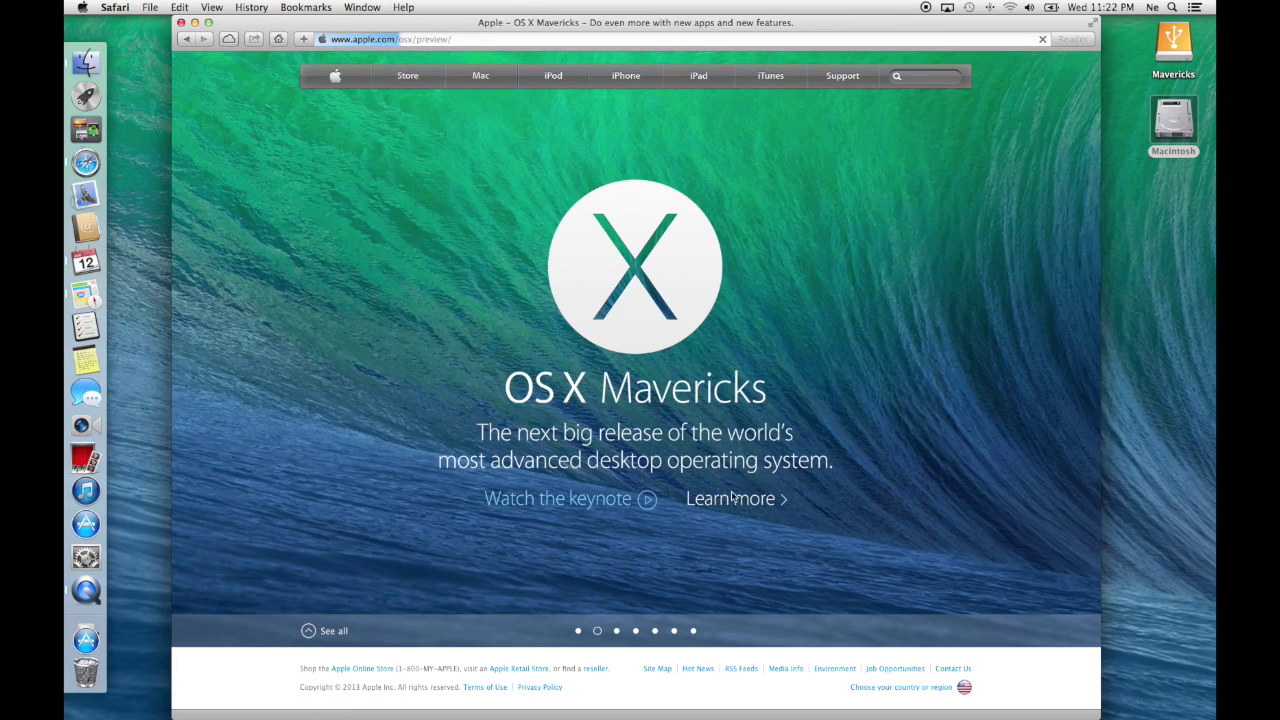
scroll(361, 254, down, 5)
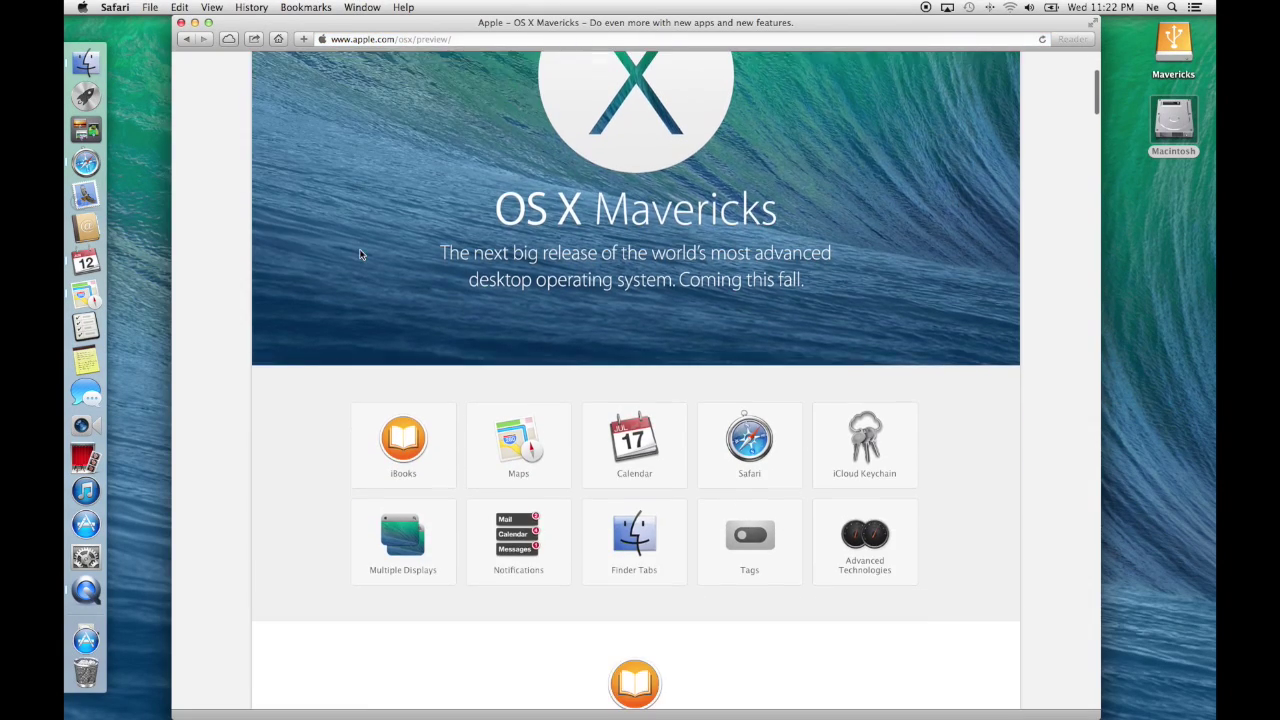
scroll(336, 290, down, 3)
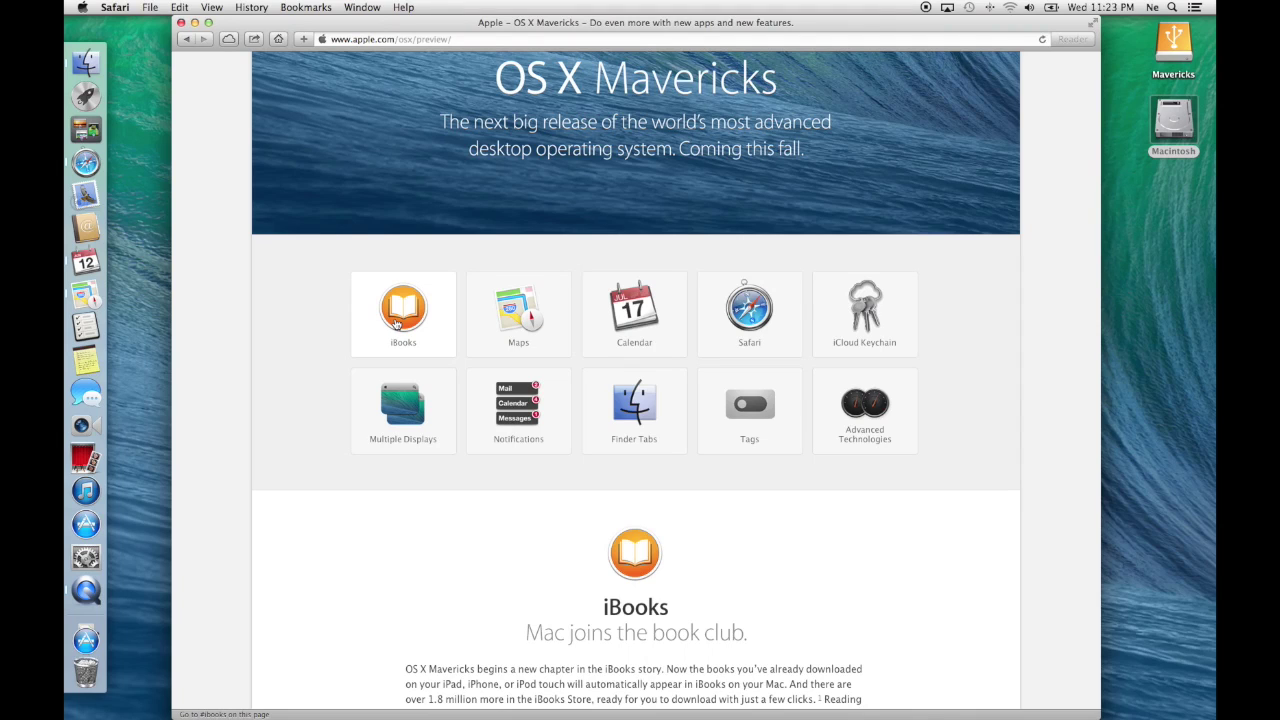
click(396, 323)
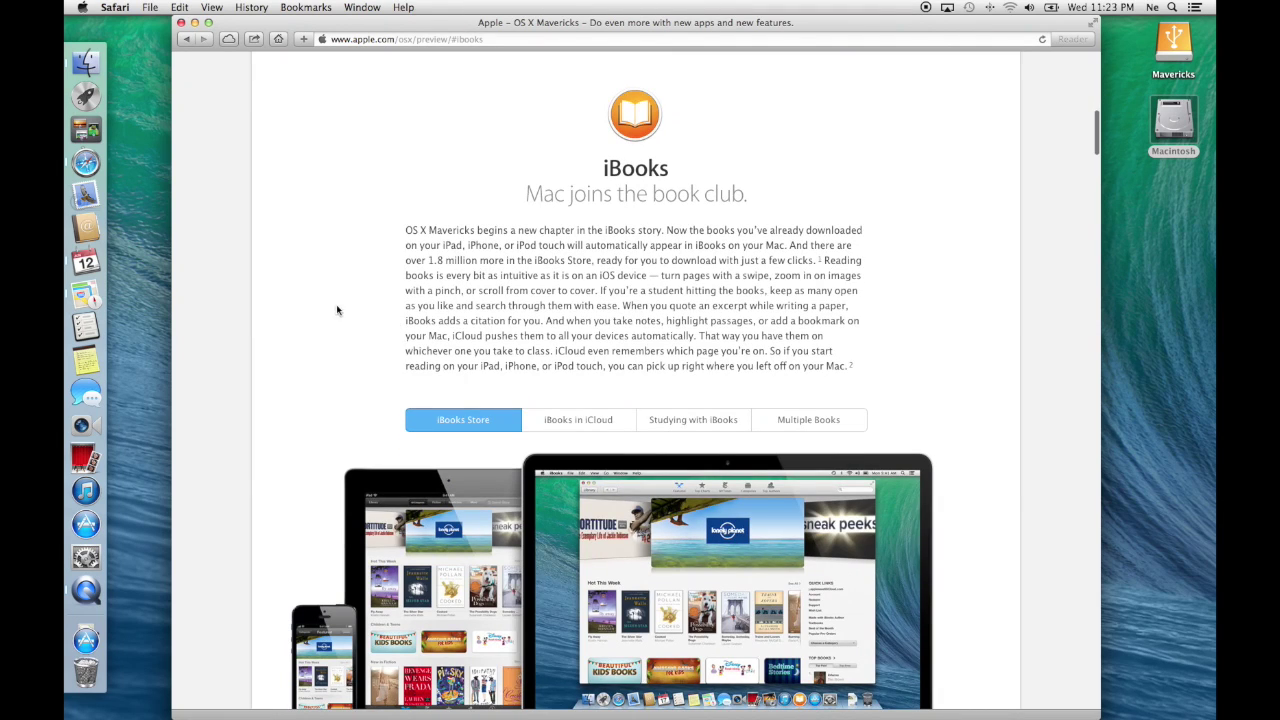
scroll(298, 252, down, 1)
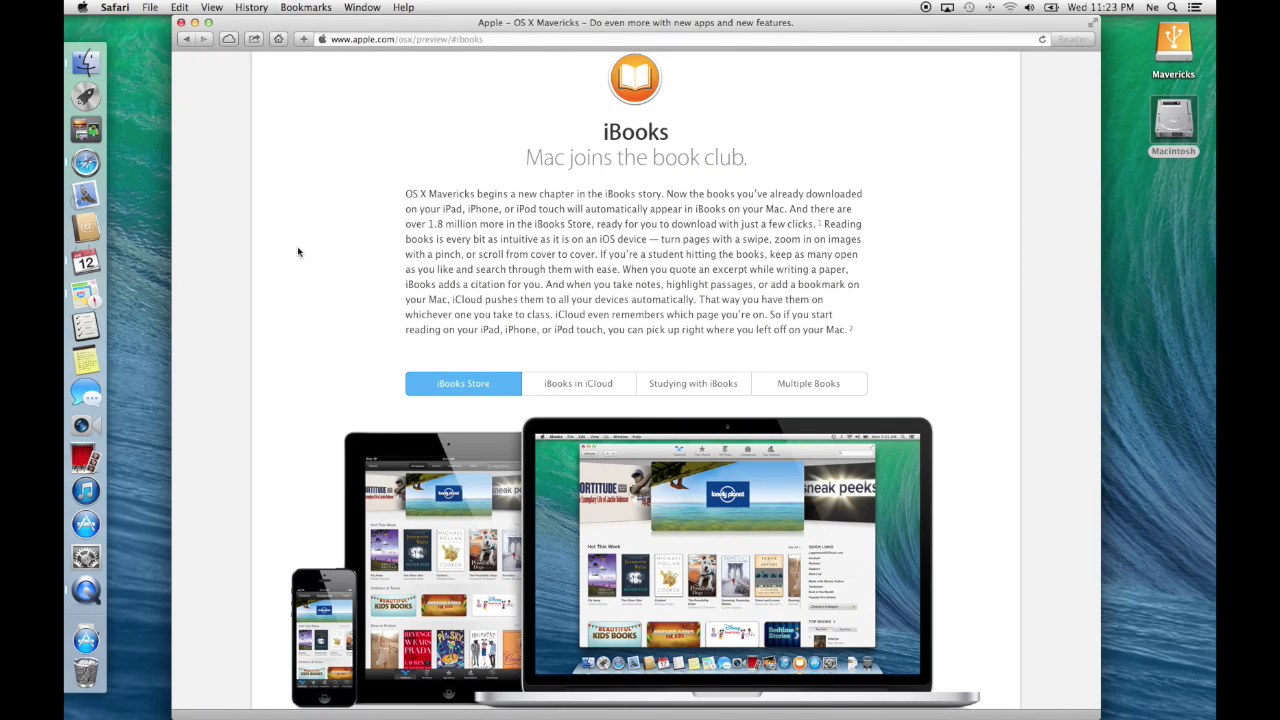
scroll(298, 252, down, 3)
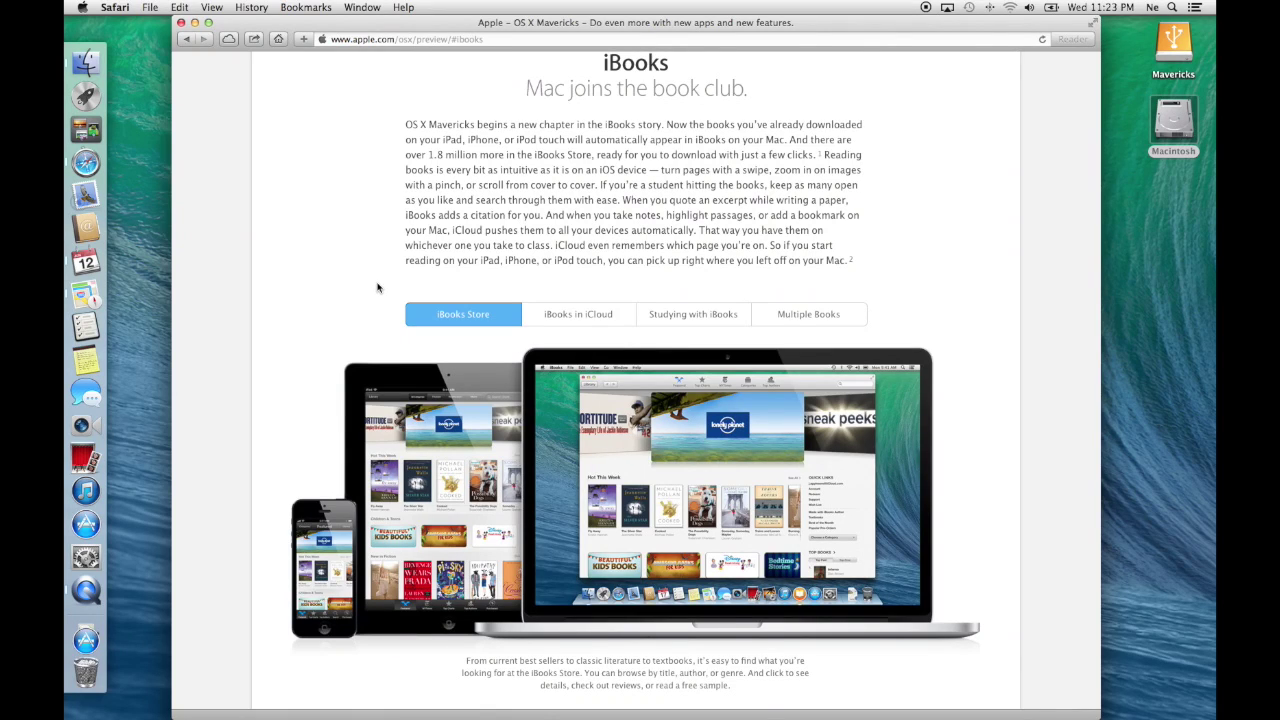
Show the Studying with iBooks notes-and-highlights example and scroll around it
click(686, 316)
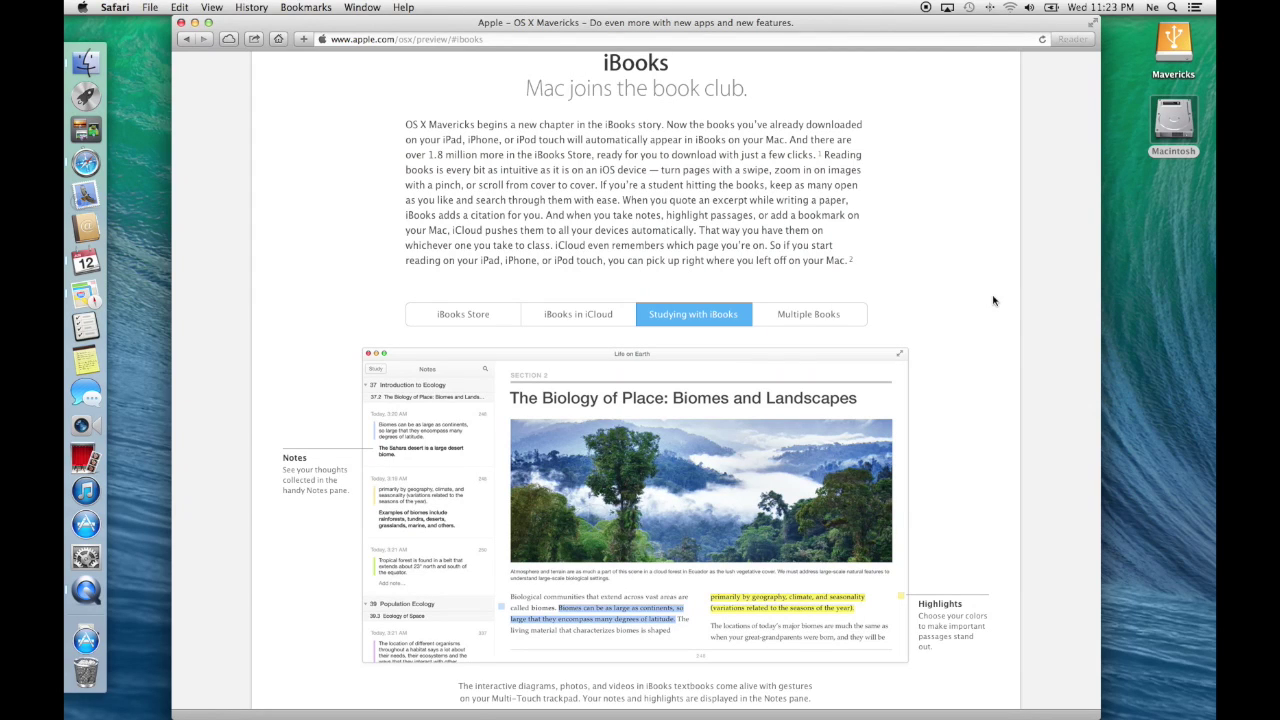
scroll(993, 300, down, 3)
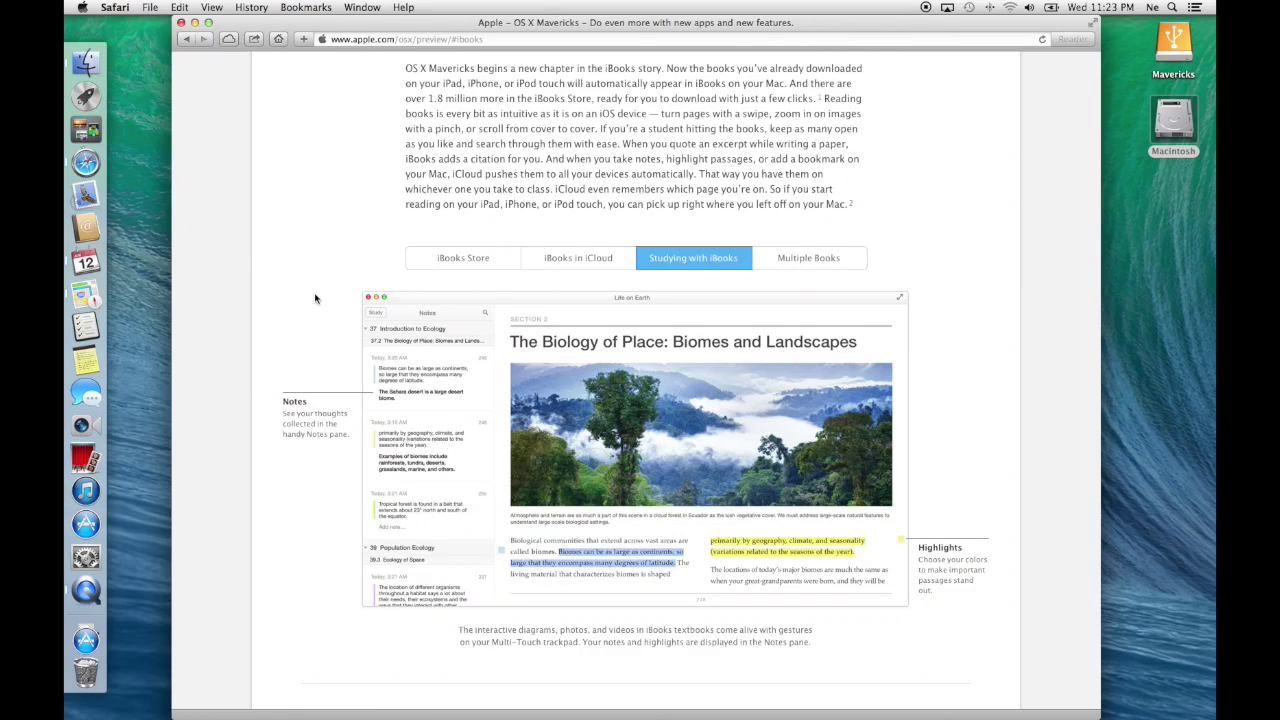
scroll(315, 298, up, 3)
scroll(315, 298, up, 3)
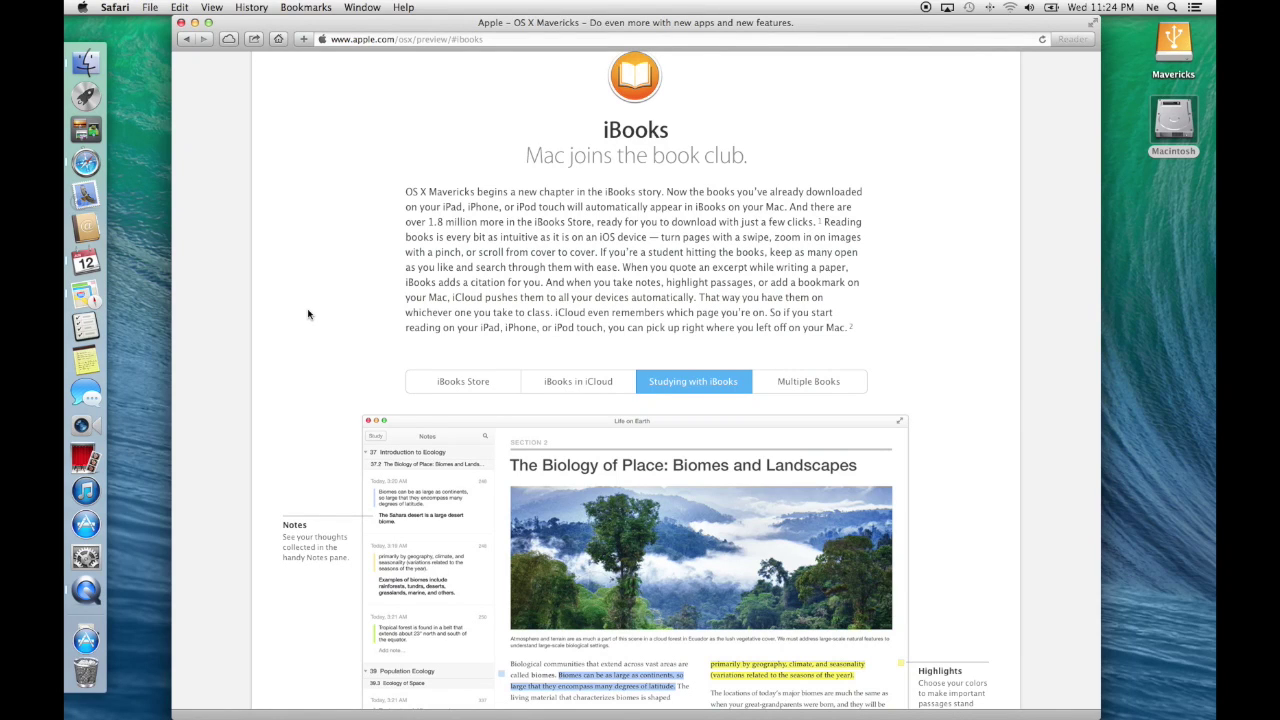
scroll(308, 314, down, 2)
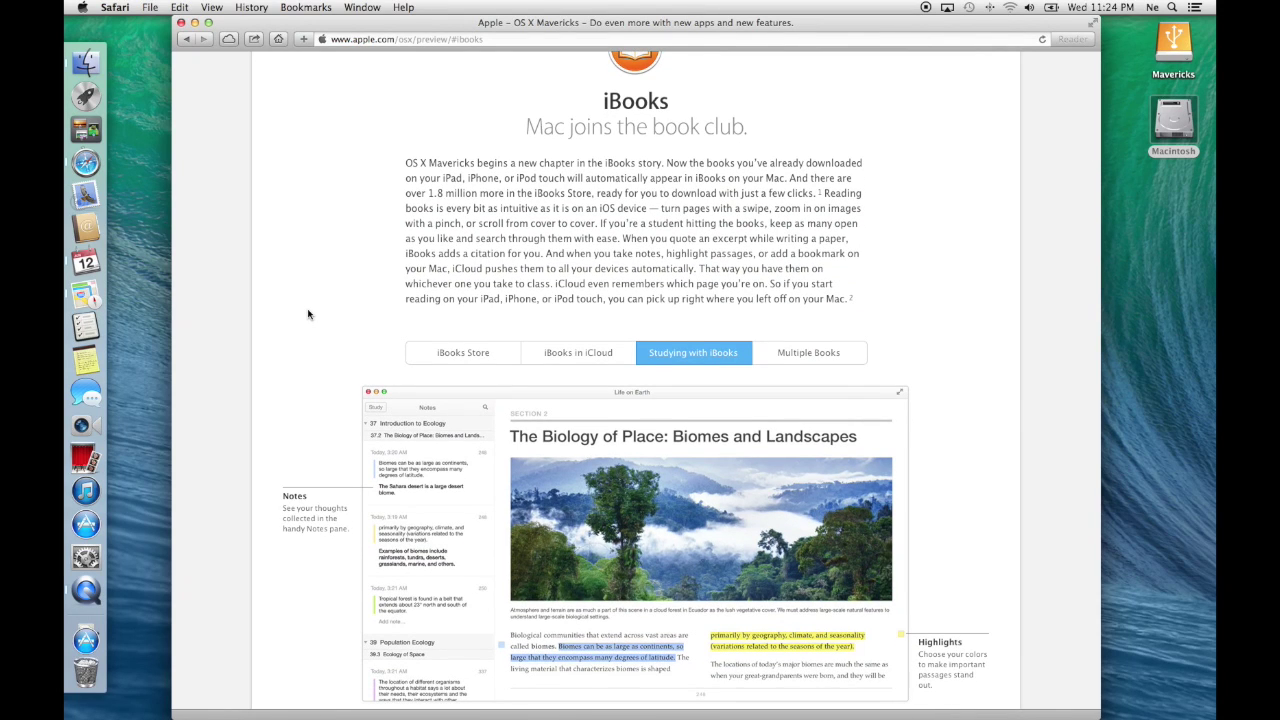
scroll(308, 314, down, 6)
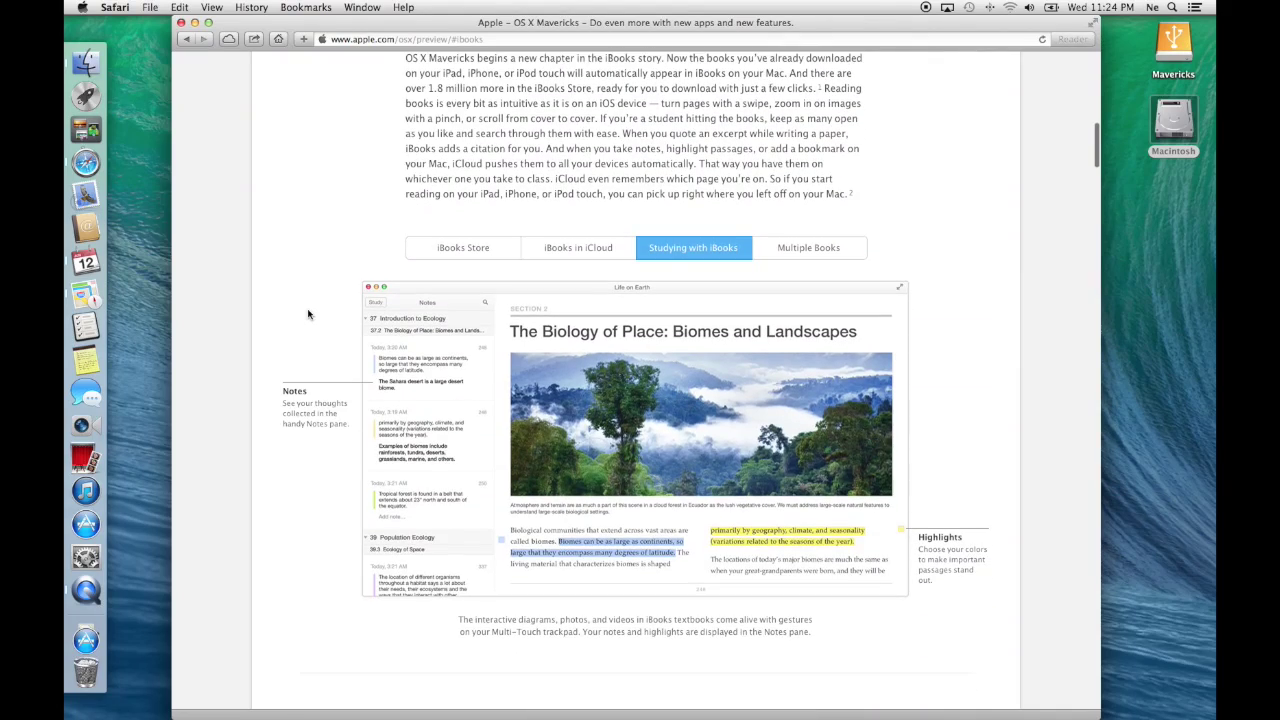
scroll(308, 314, up, 7)
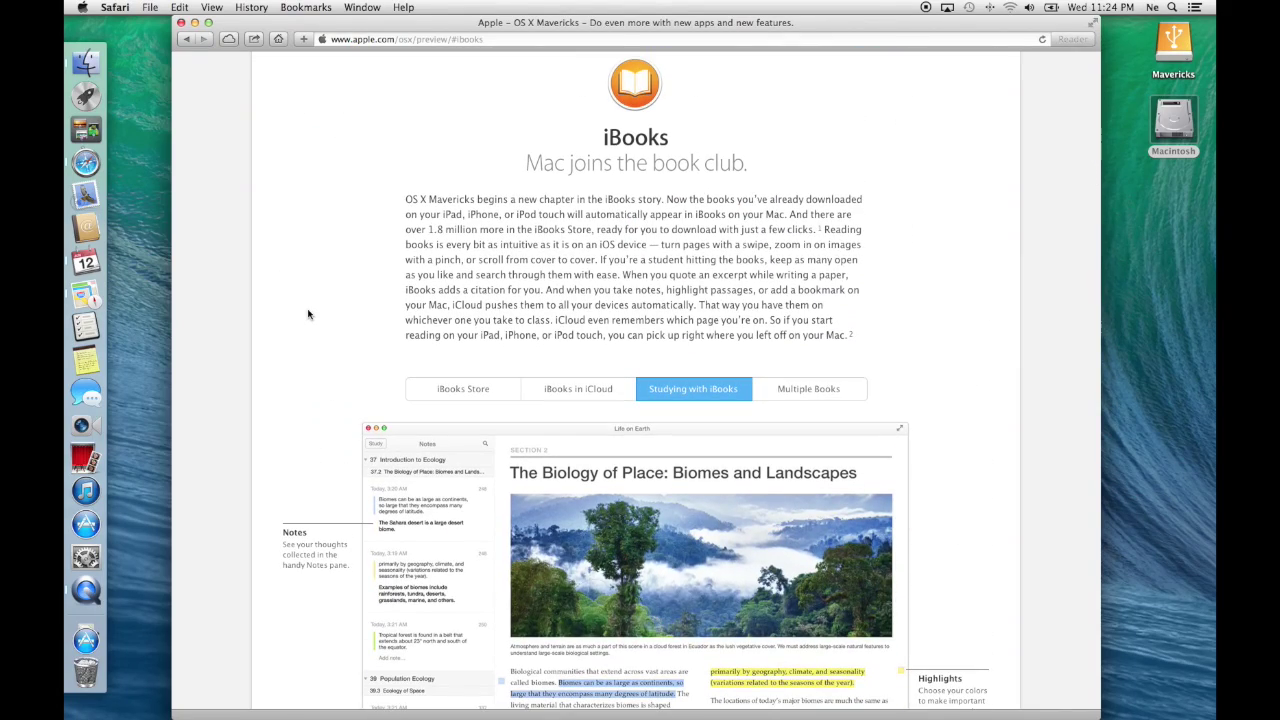
Scroll to Multiple Displays and show its Full-Screen Apps example
scroll(308, 314, down, 20)
scroll(310, 302, down, 20)
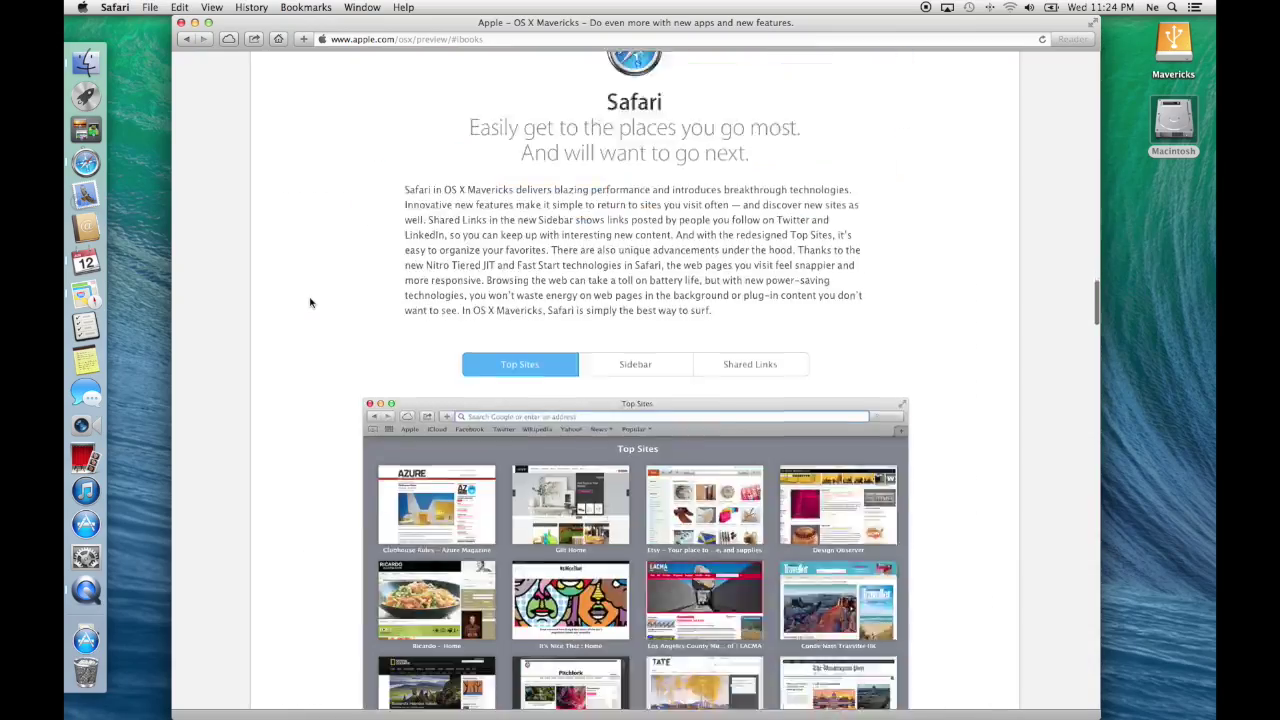
scroll(310, 302, down, 10)
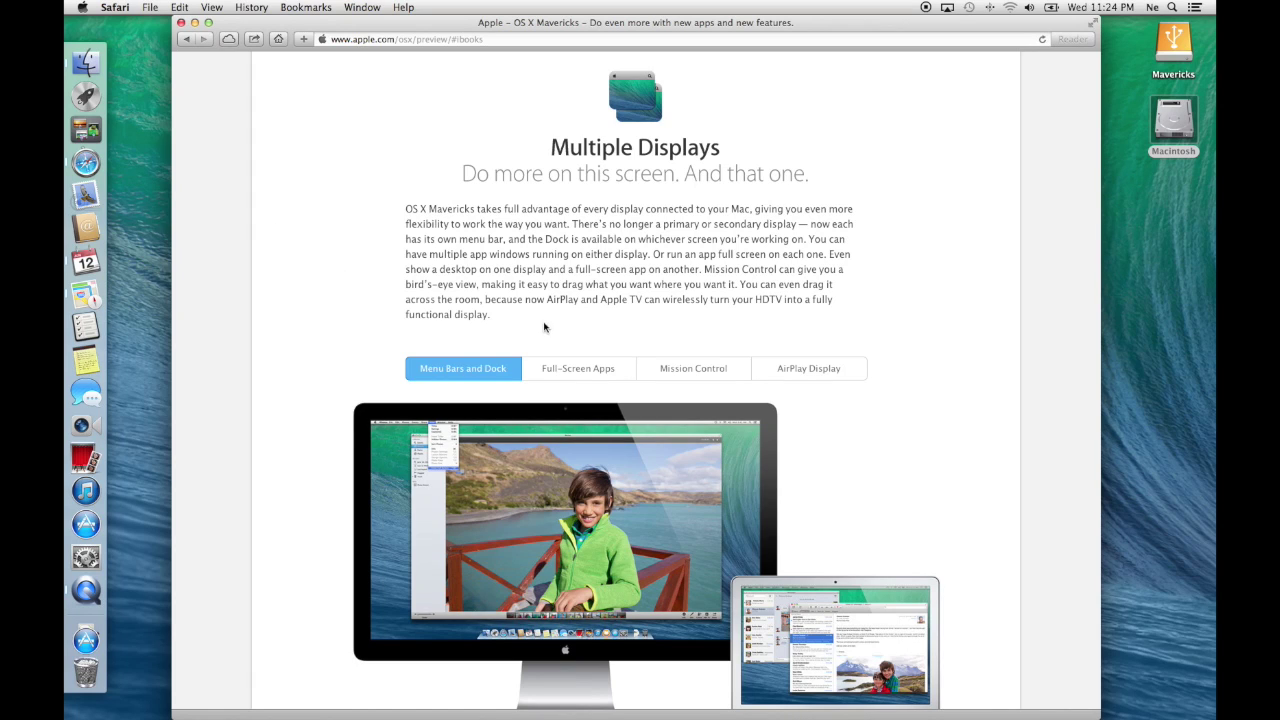
click(572, 368)
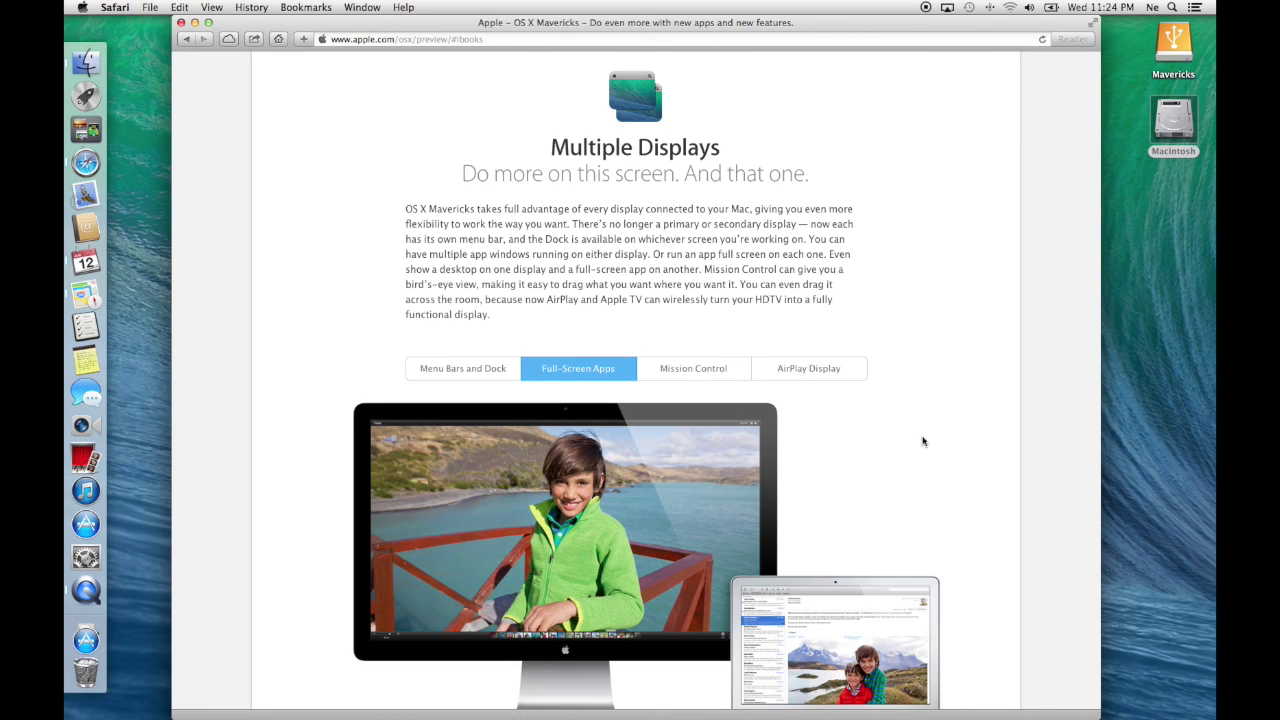
scroll(922, 438, down, 2)
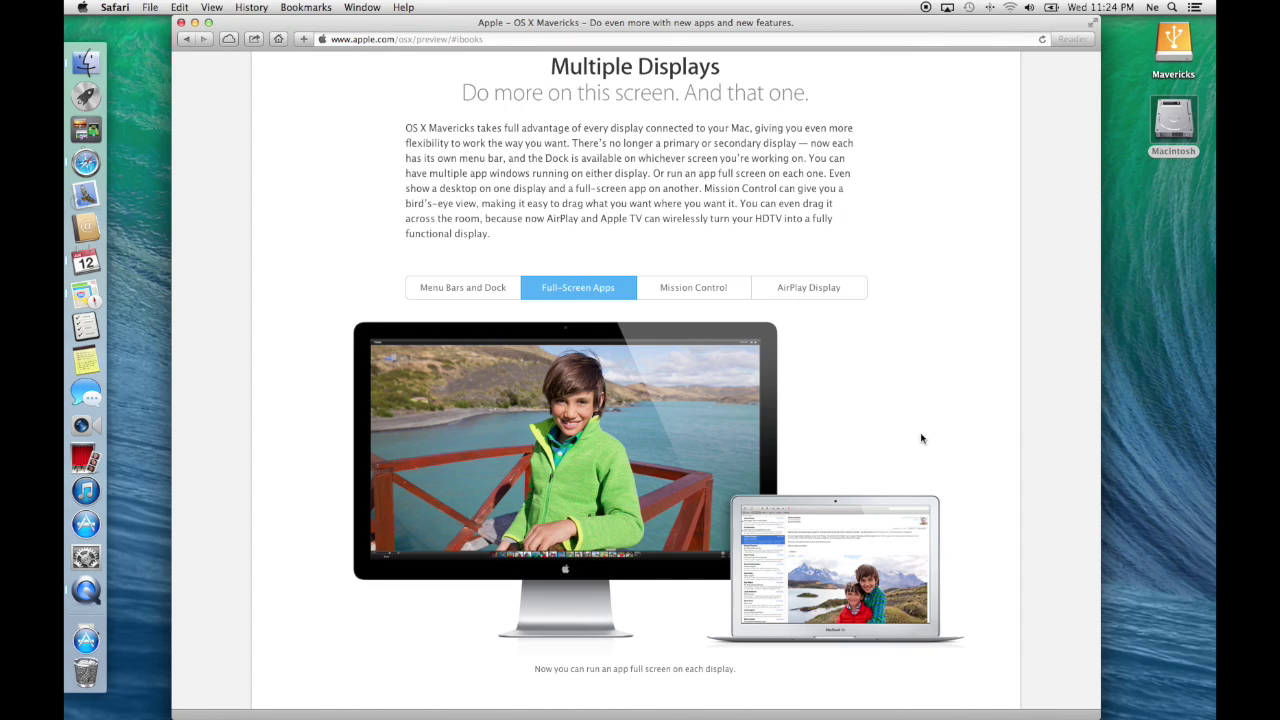
Put Safari into full screen, then return it to windowed mode
click(1092, 22)
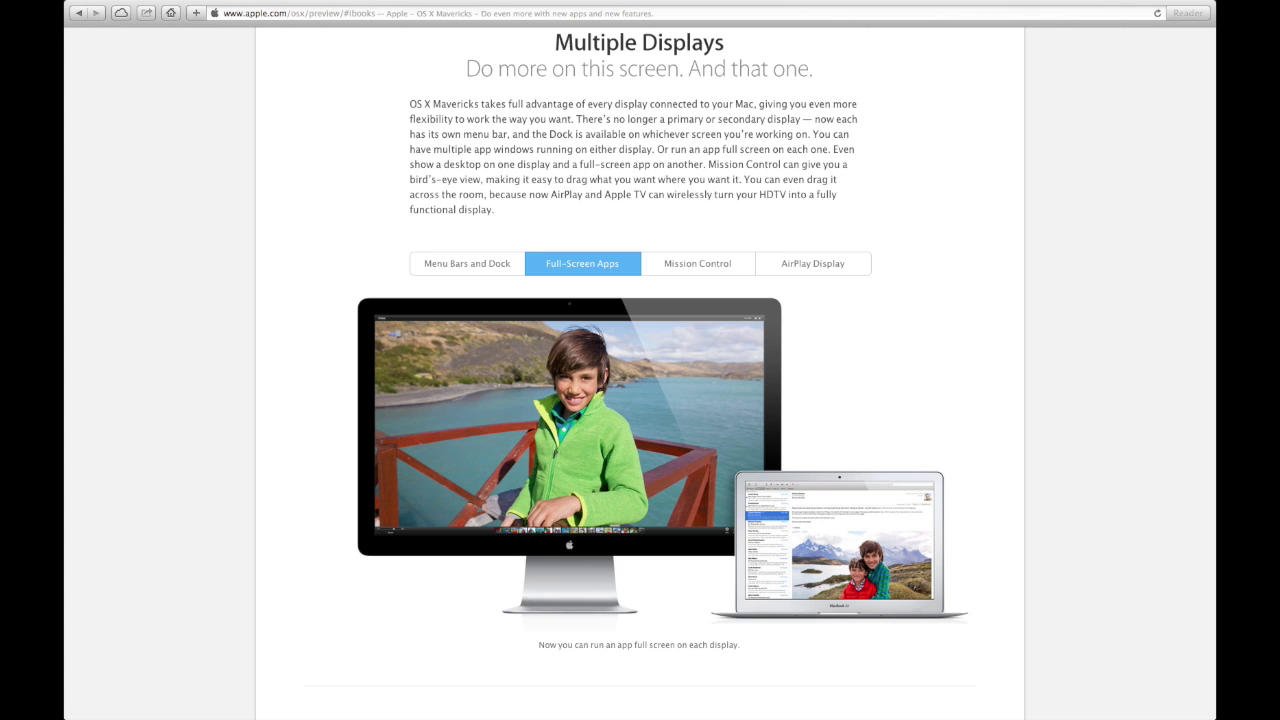
mouse_move(364, 2)
key(ctrl+super+f)
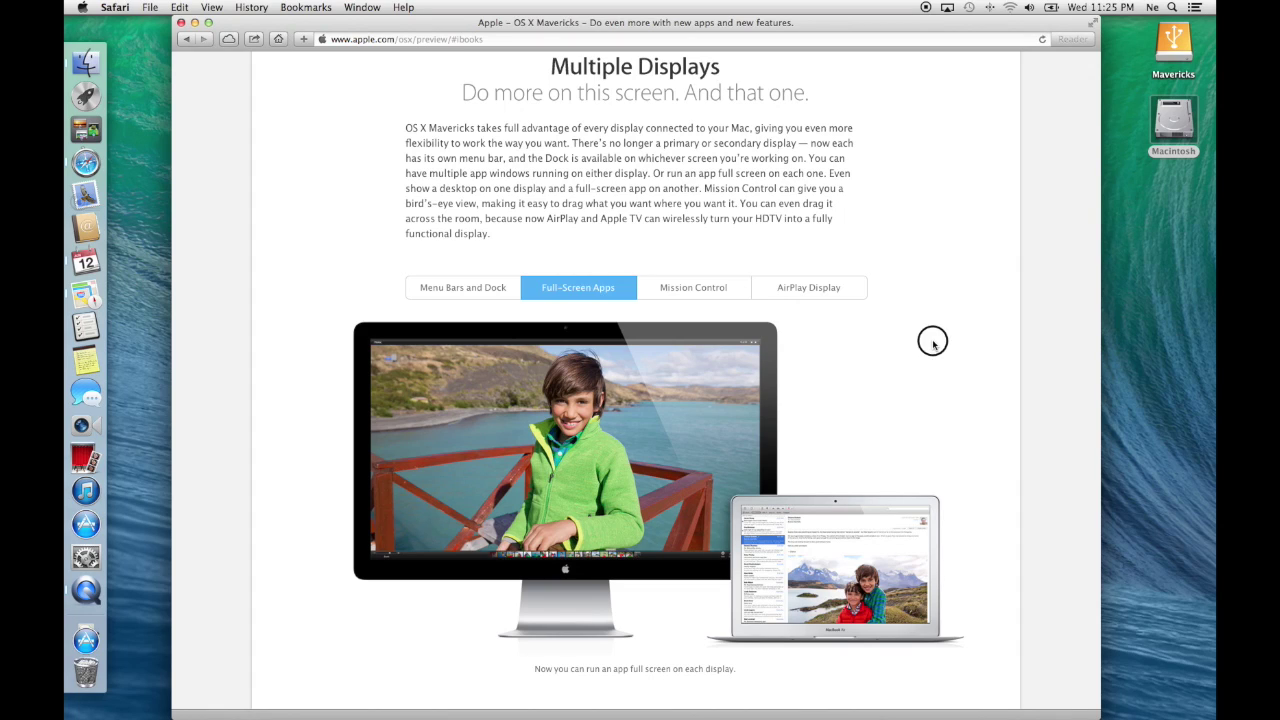
scroll(932, 340, up, 3)
scroll(932, 345, up, 20)
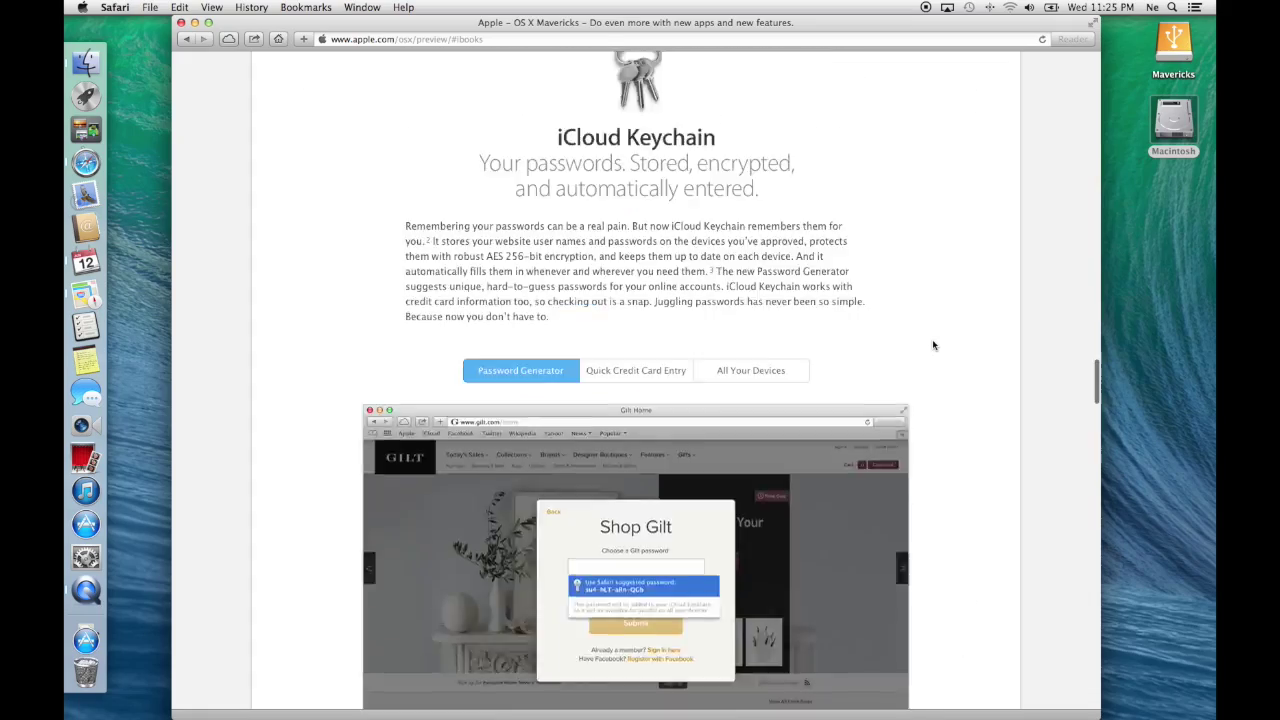
scroll(932, 343, up, 20)
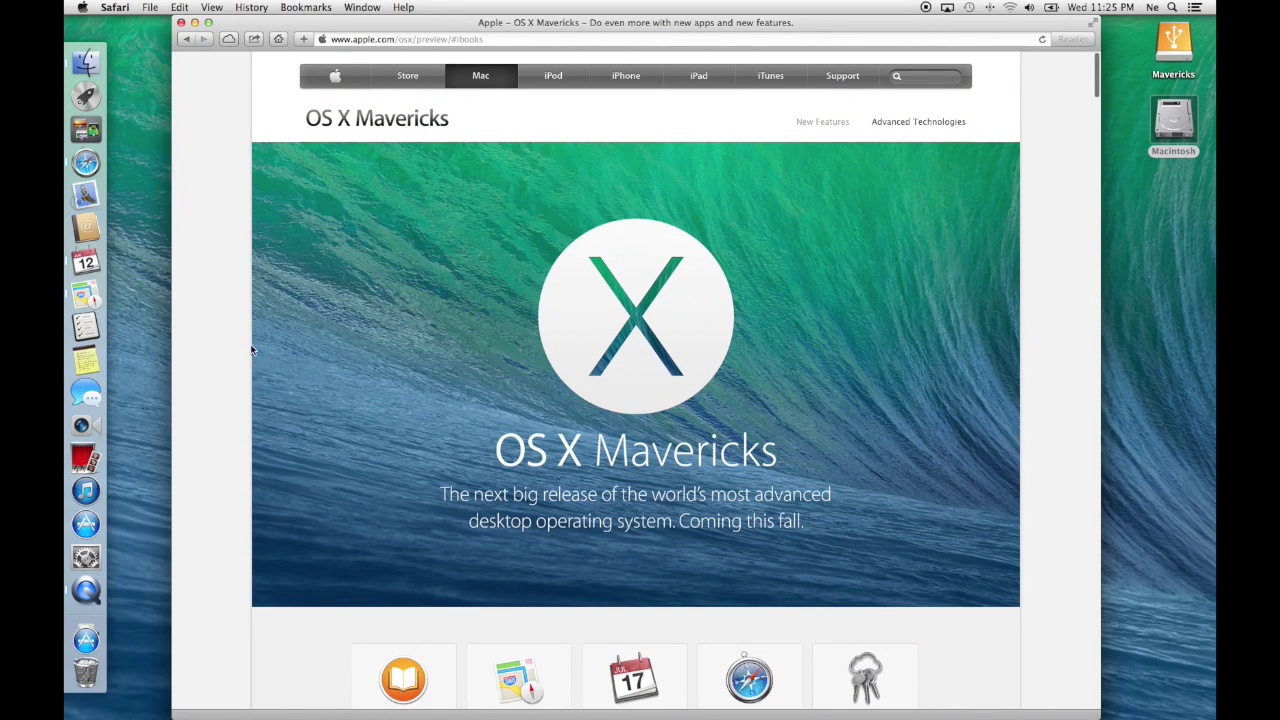
click(137, 101)
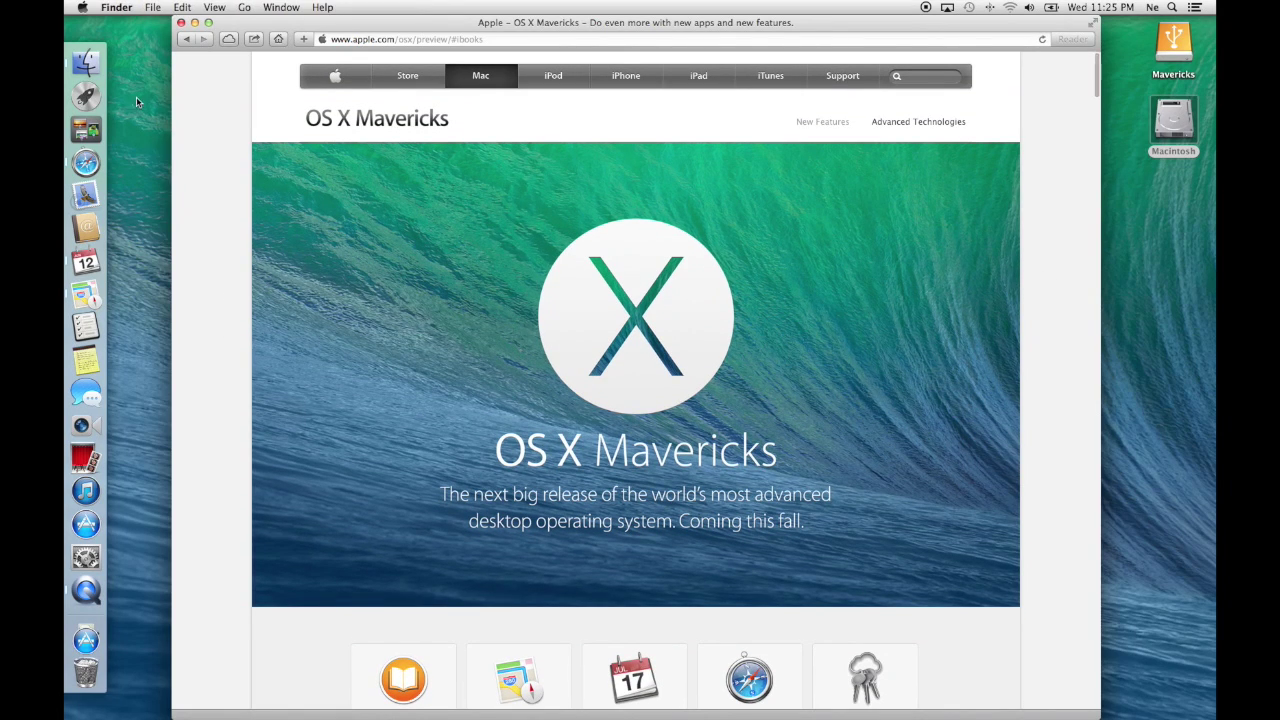
click(122, 32)
click(80, 7)
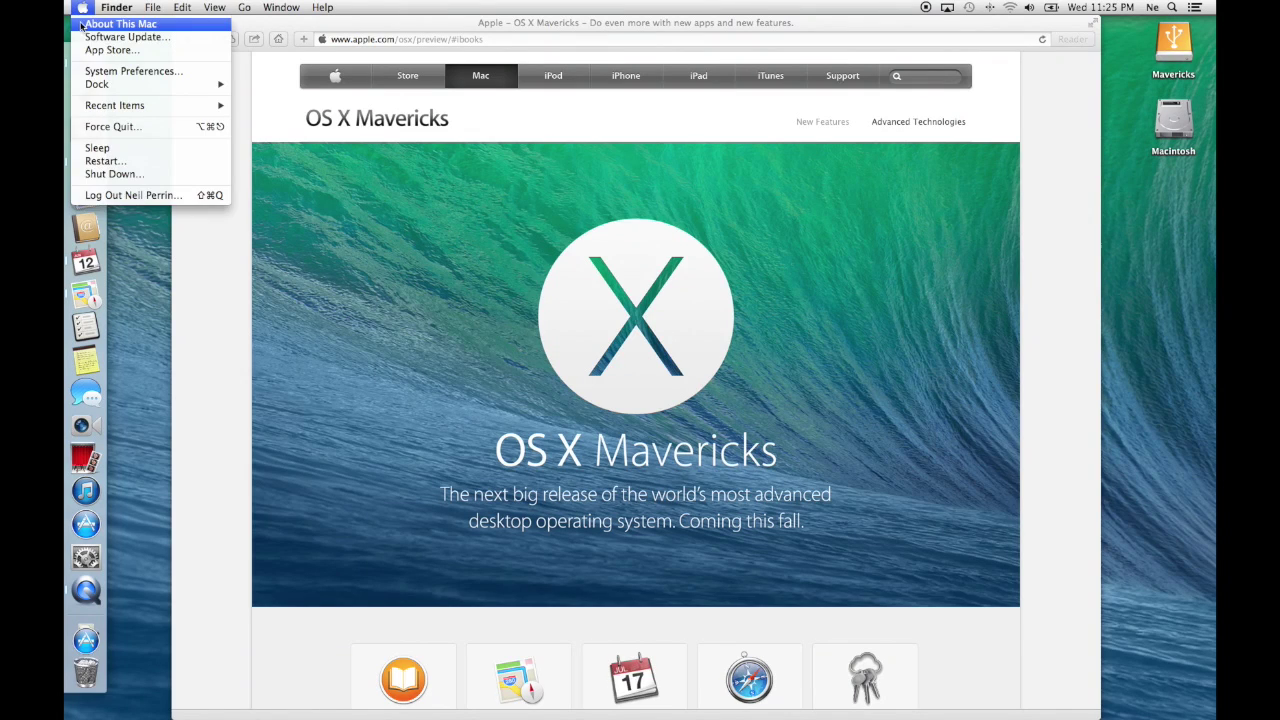
click(110, 22)
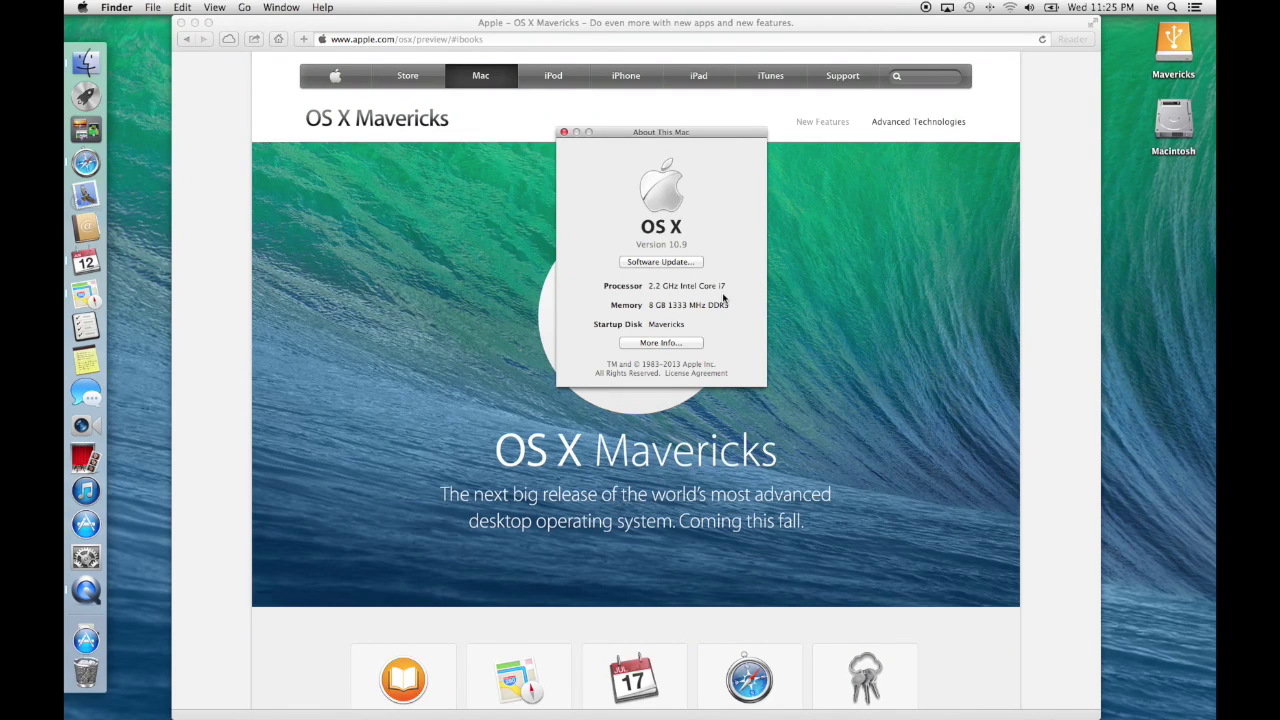
click(563, 132)
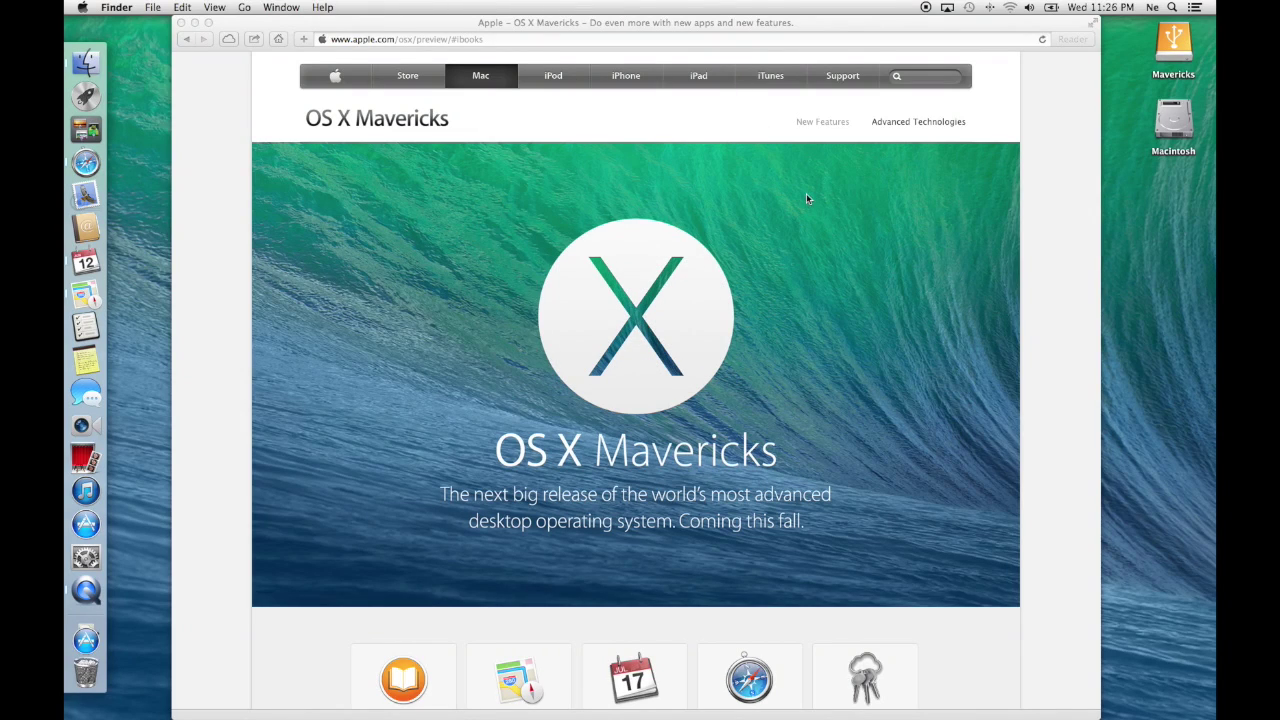
click(1186, 46)
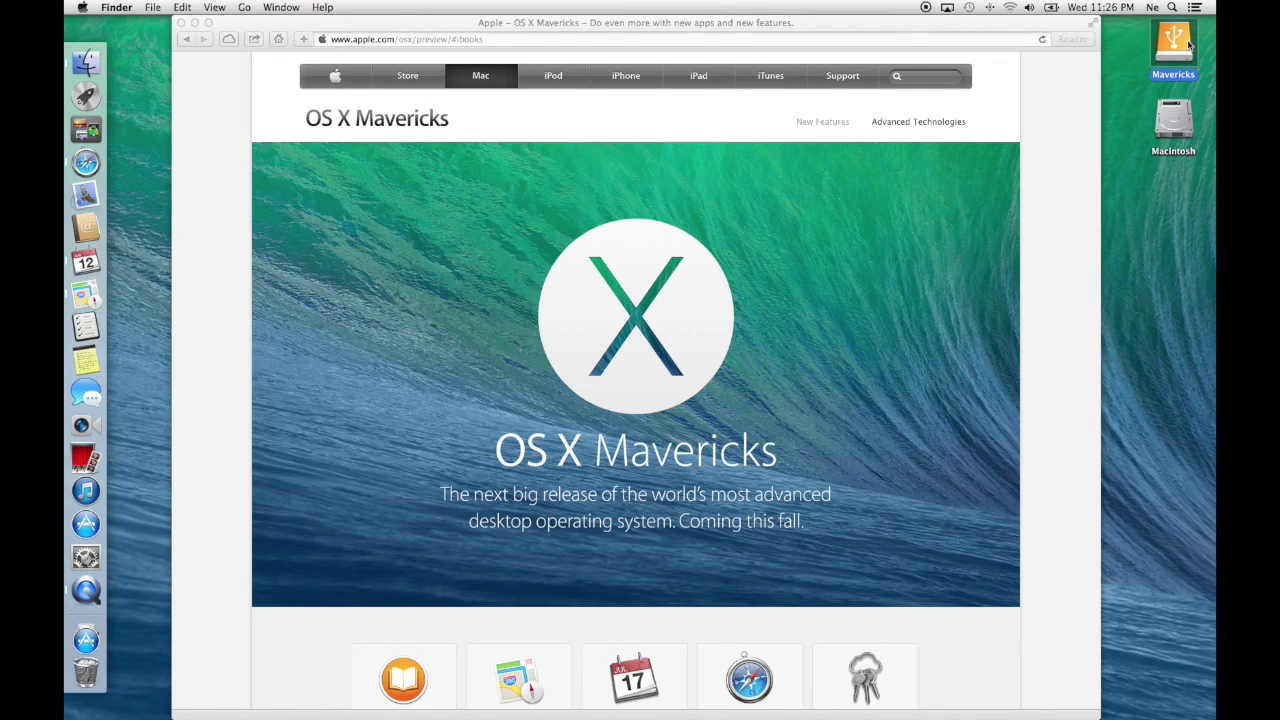
click(184, 254)
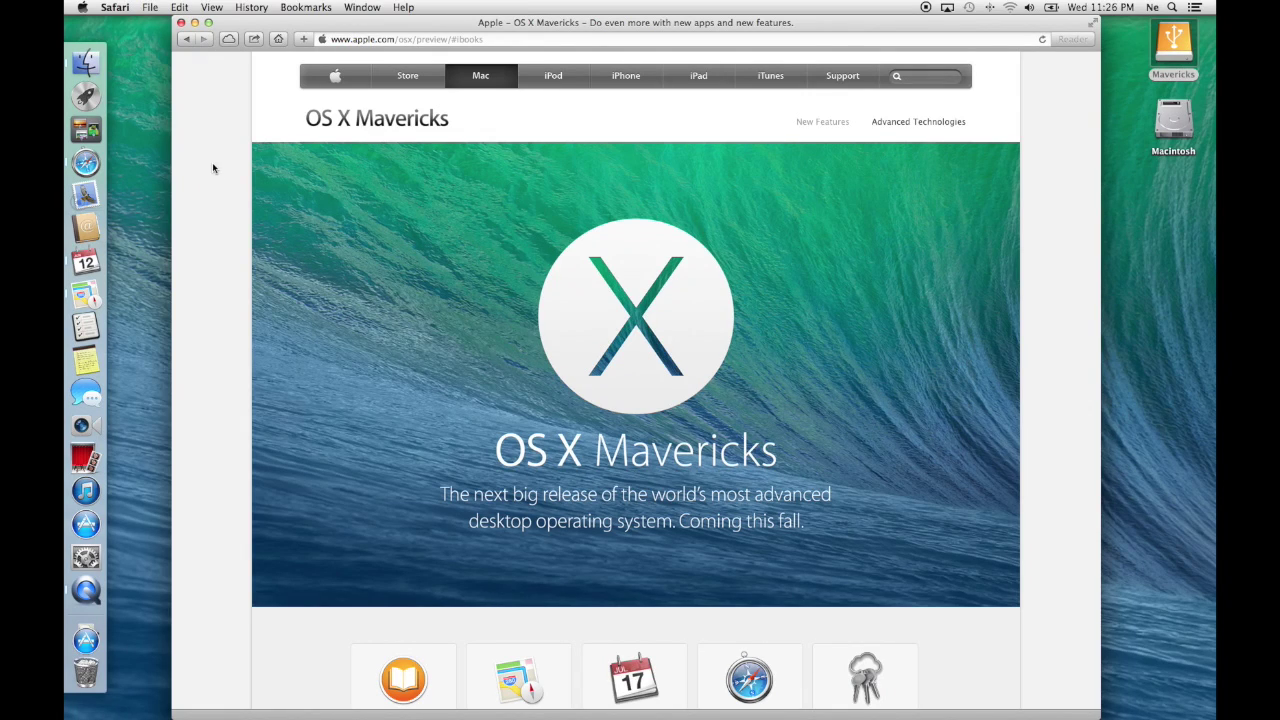
View the About Safari version information, then close that window
click(115, 7)
click(130, 29)
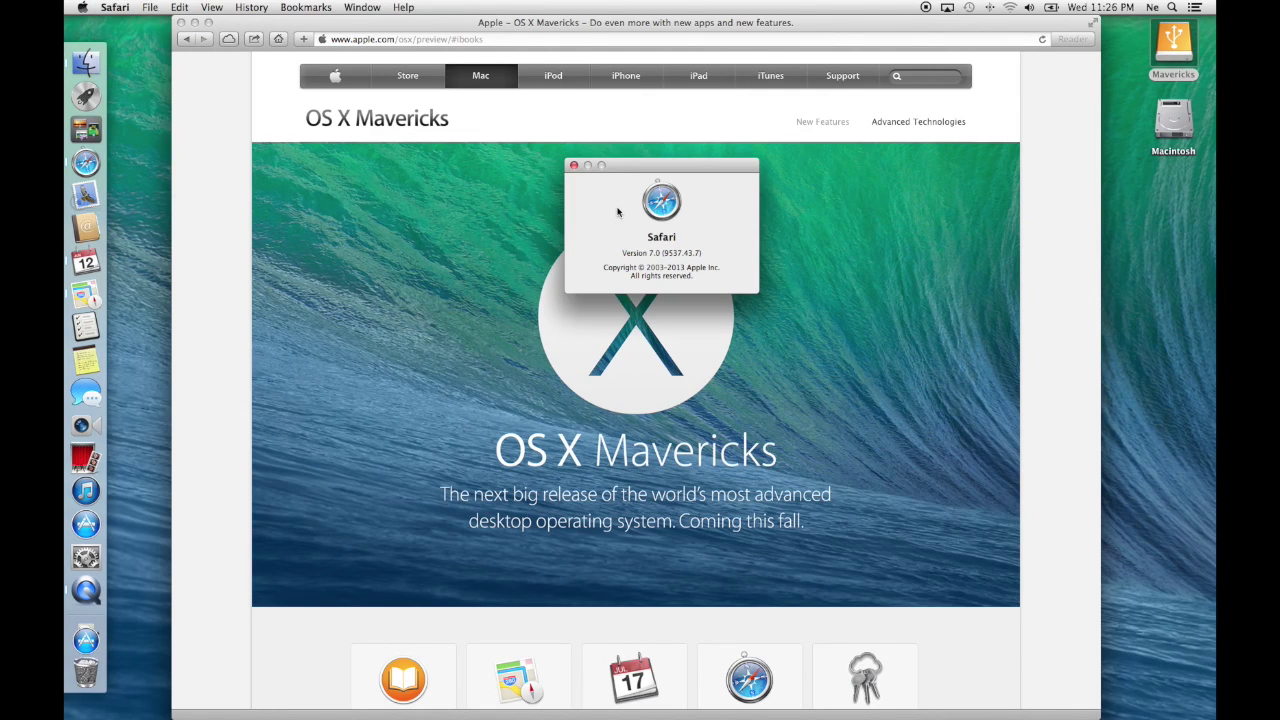
drag(623, 171, 344, 169)
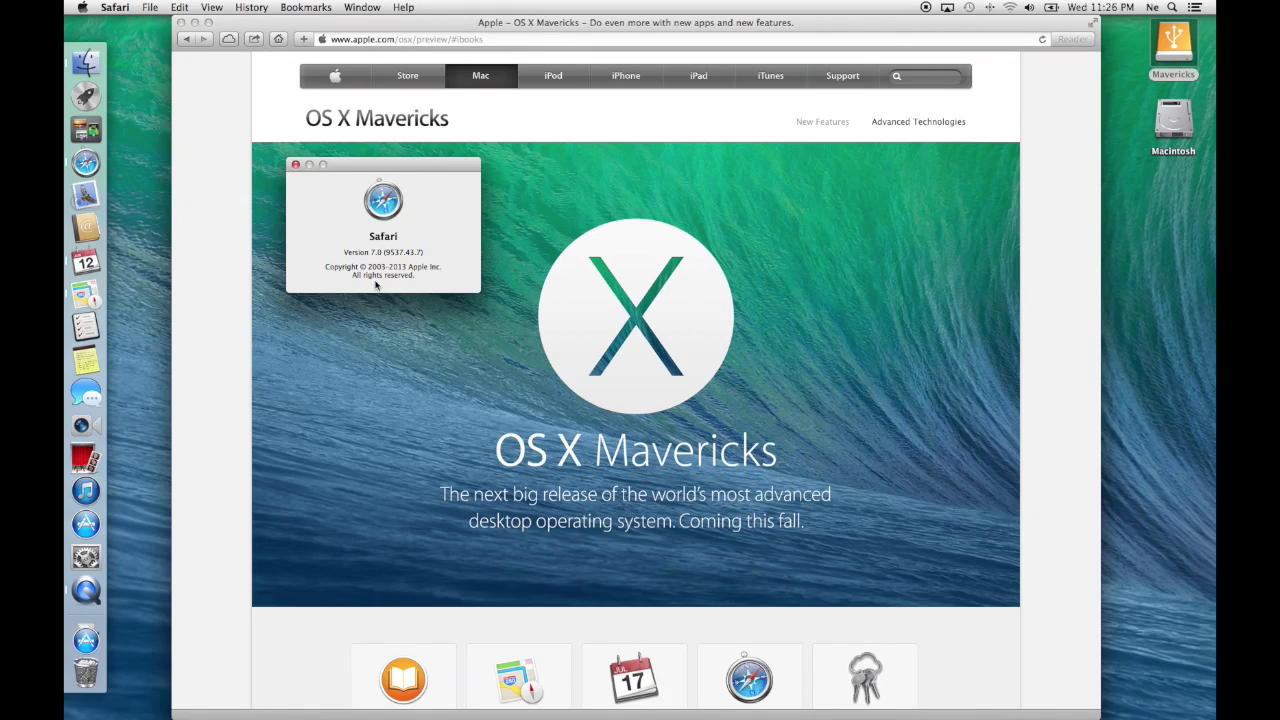
click(296, 165)
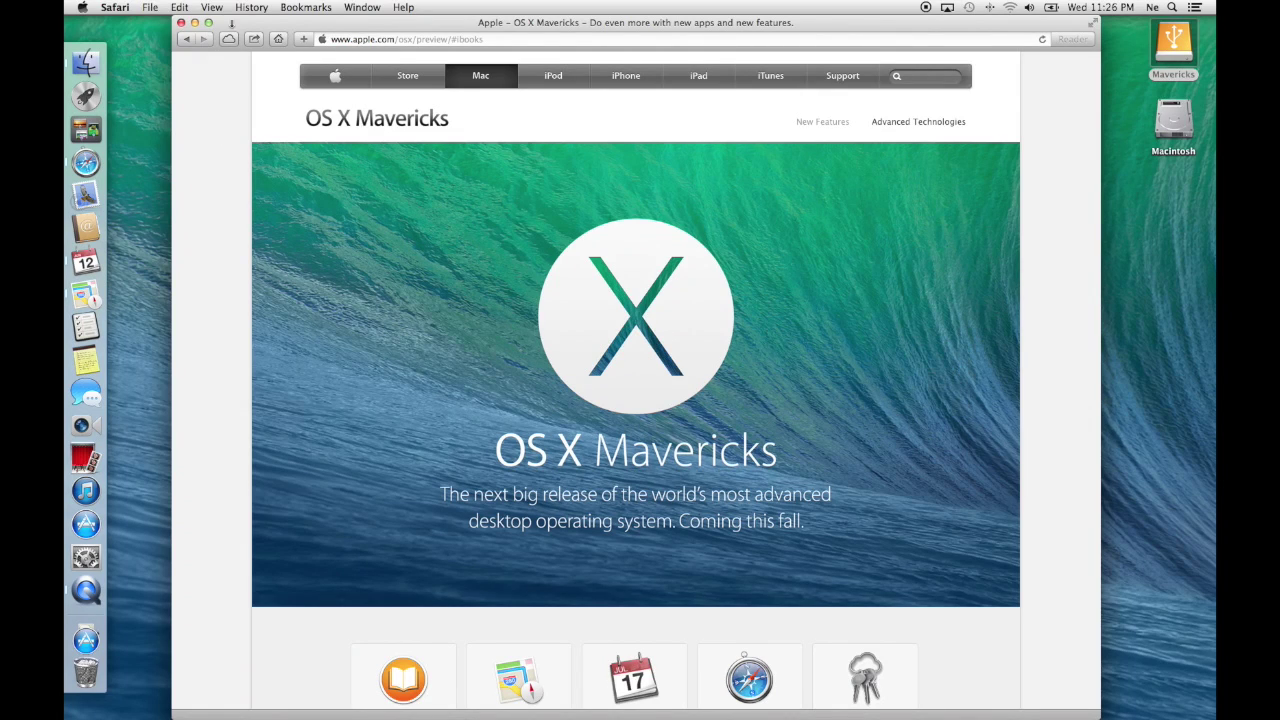
Show the bookmarks sidebar, open a new Top Sites tab, then hide the sidebar
click(222, 7)
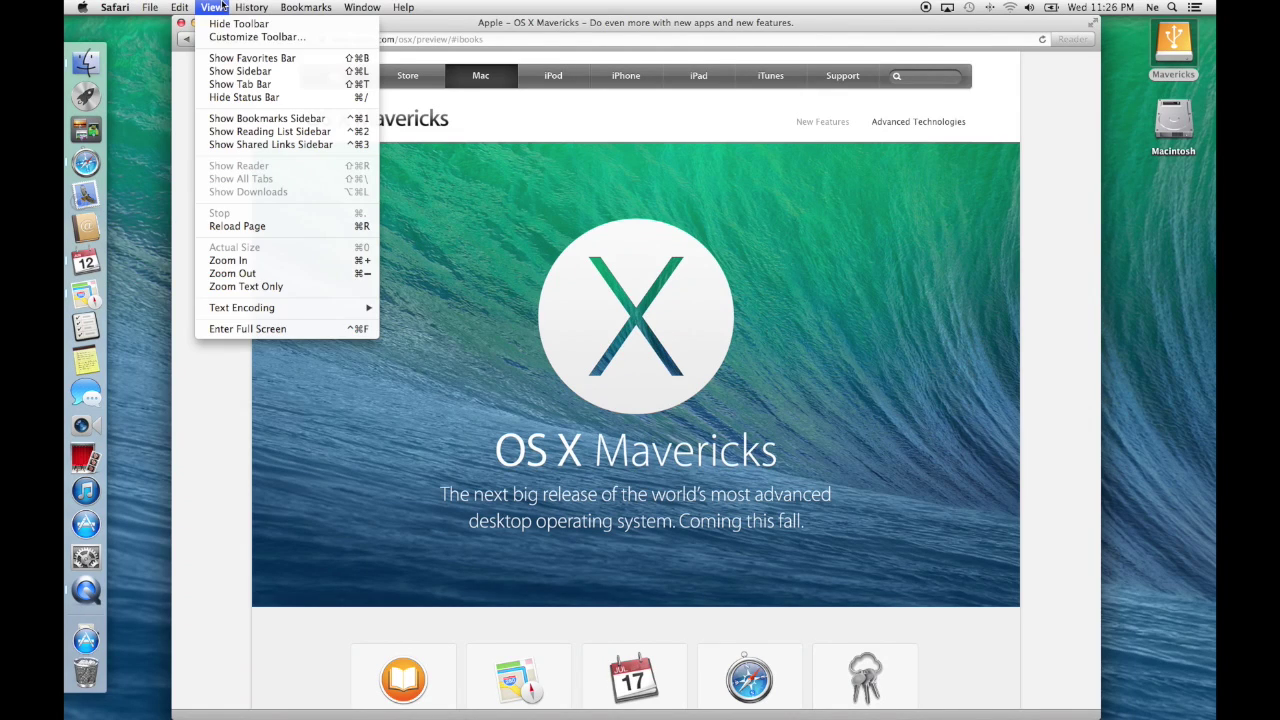
click(240, 71)
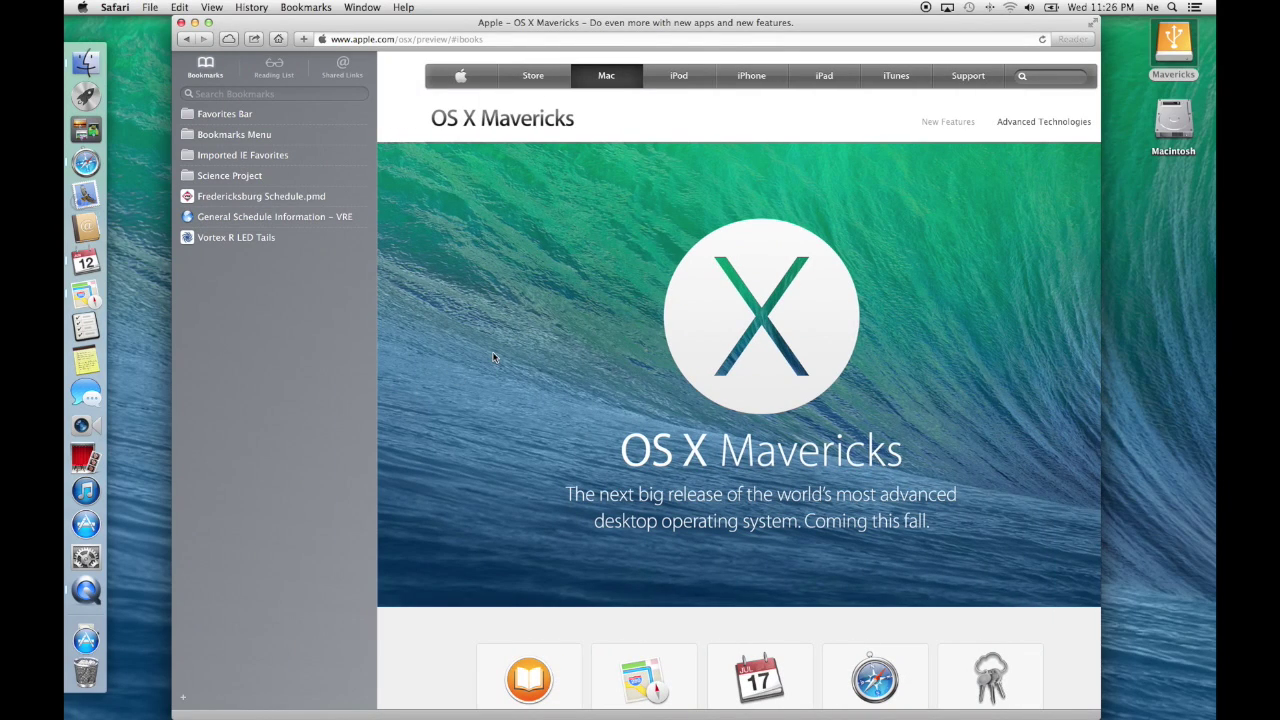
key(super+t)
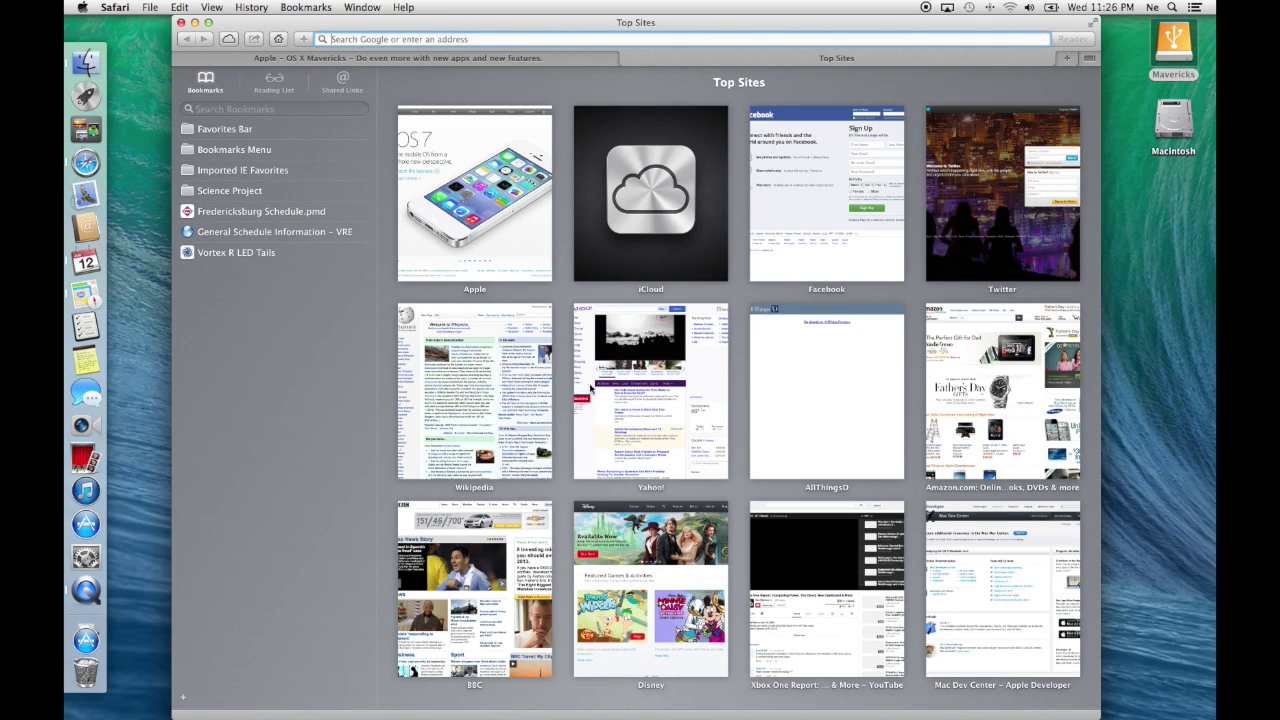
mouse_move(647, 488)
click(212, 7)
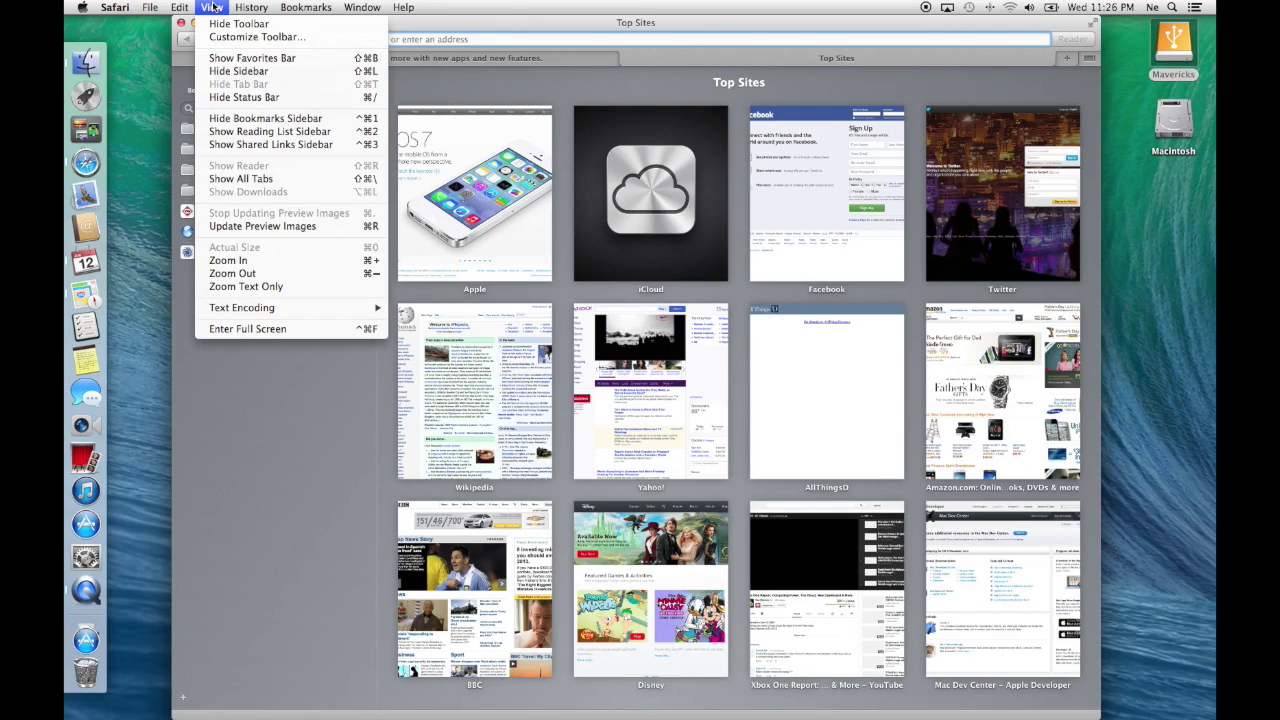
click(238, 71)
Reopen the sidebar, switch to Reading List, and open the saved OS X Mavericks page
mouse_move(839, 404)
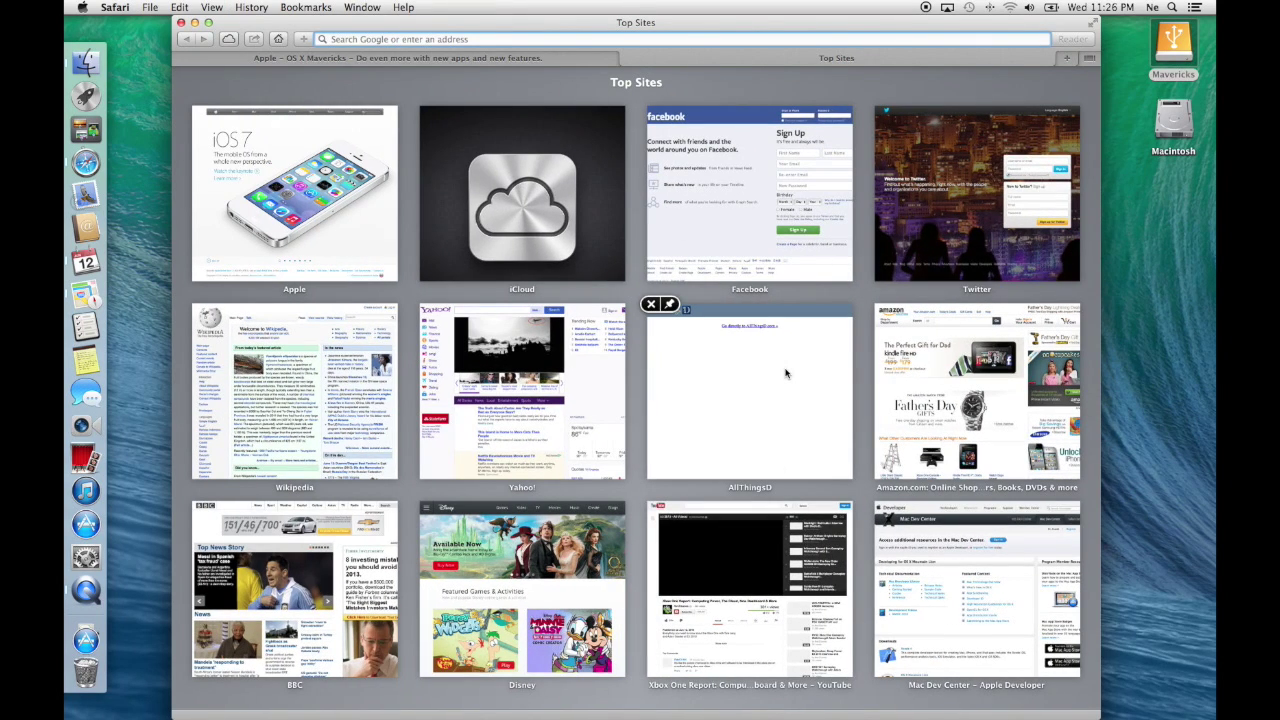
mouse_move(700, 346)
click(208, 8)
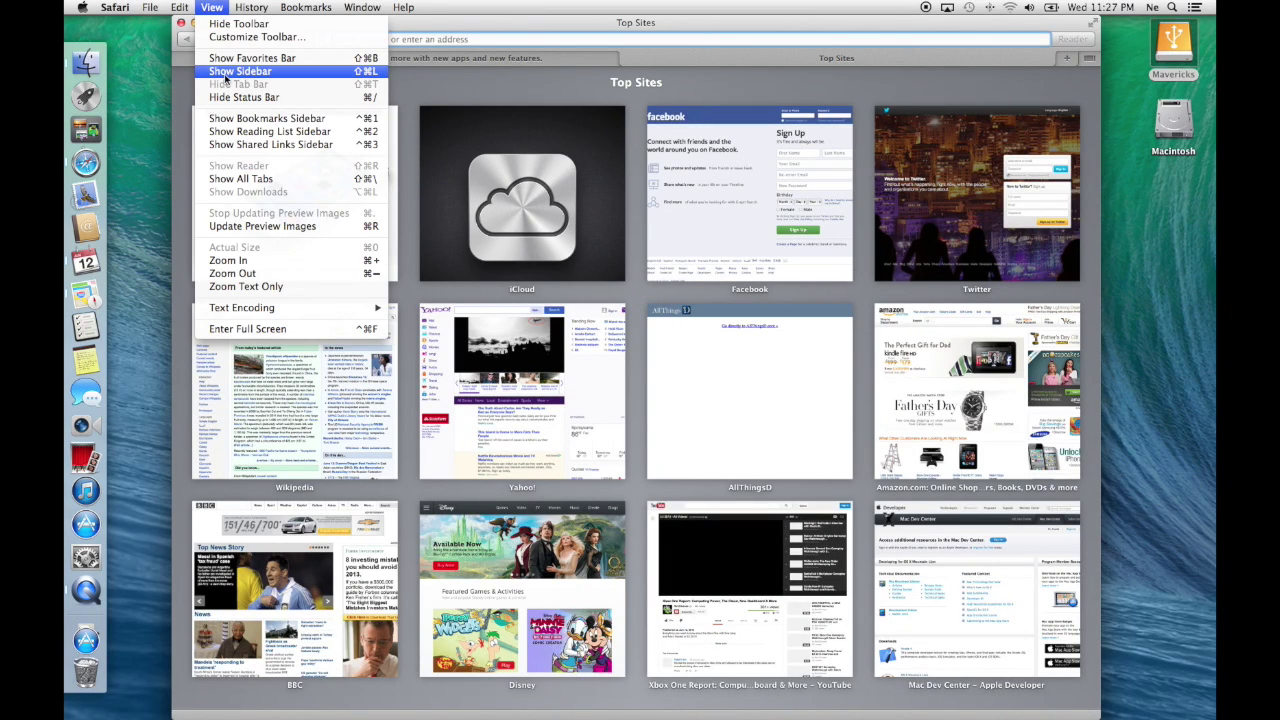
click(226, 72)
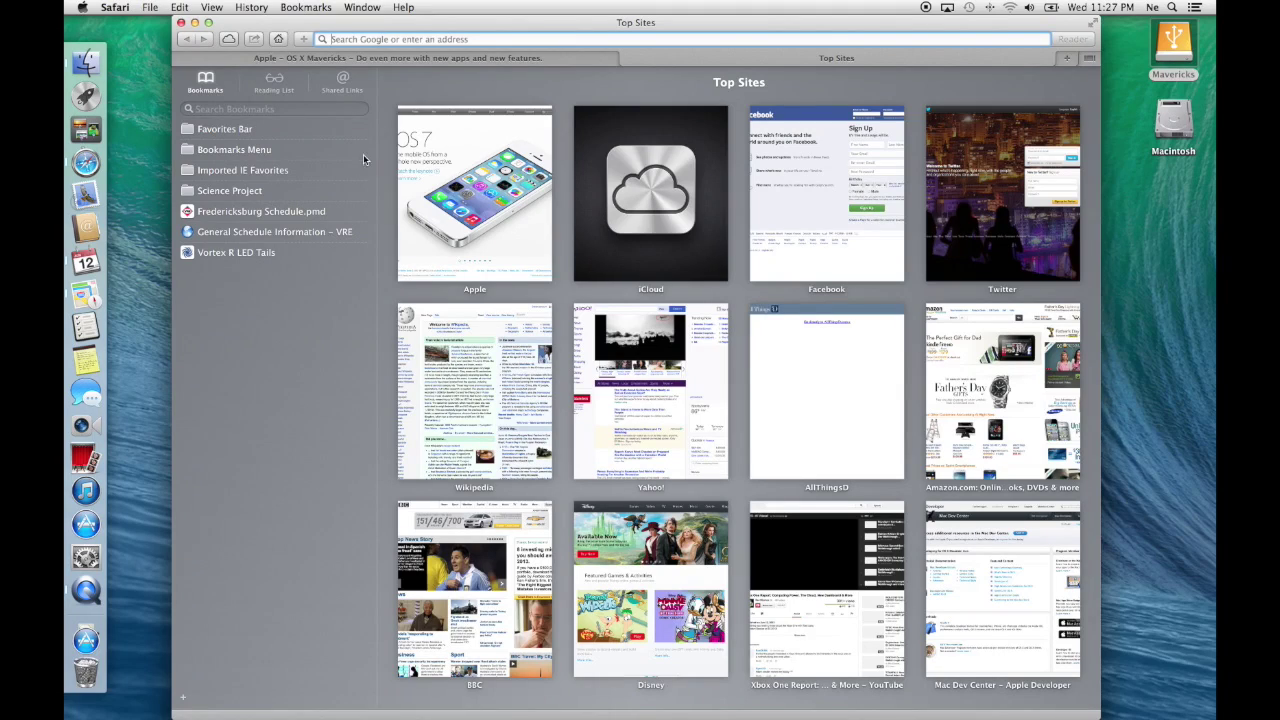
click(267, 109)
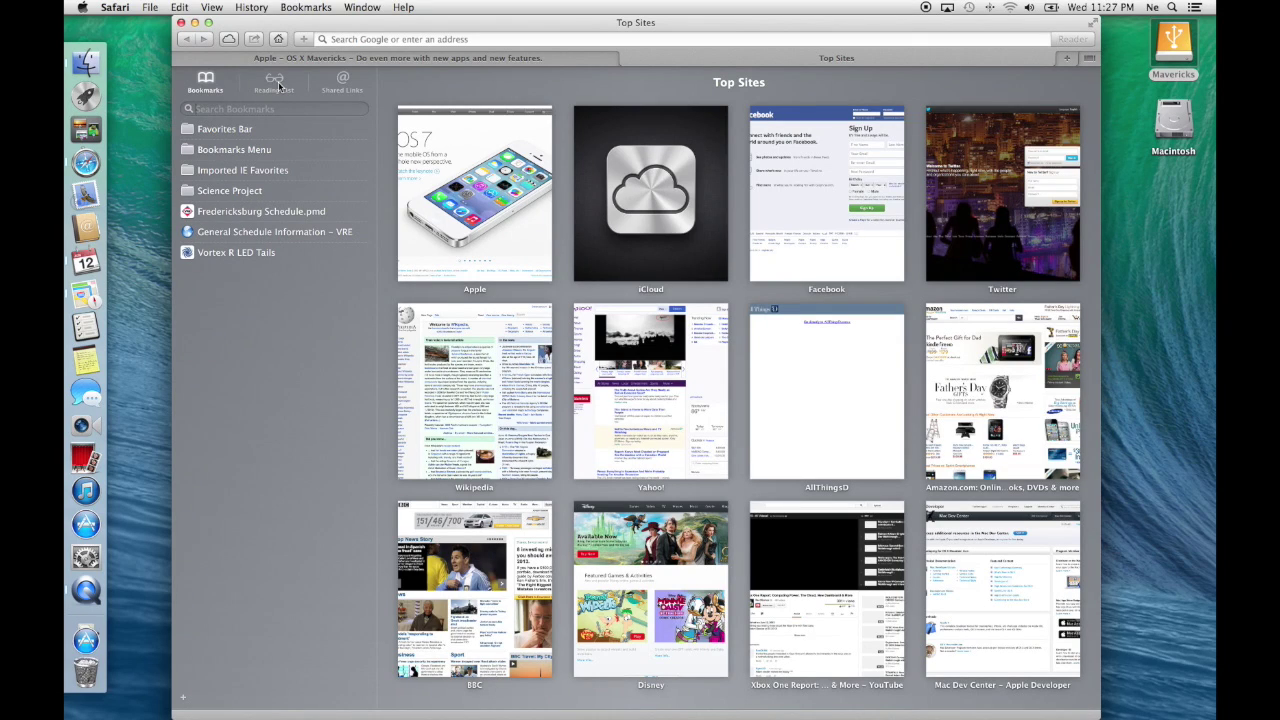
click(281, 86)
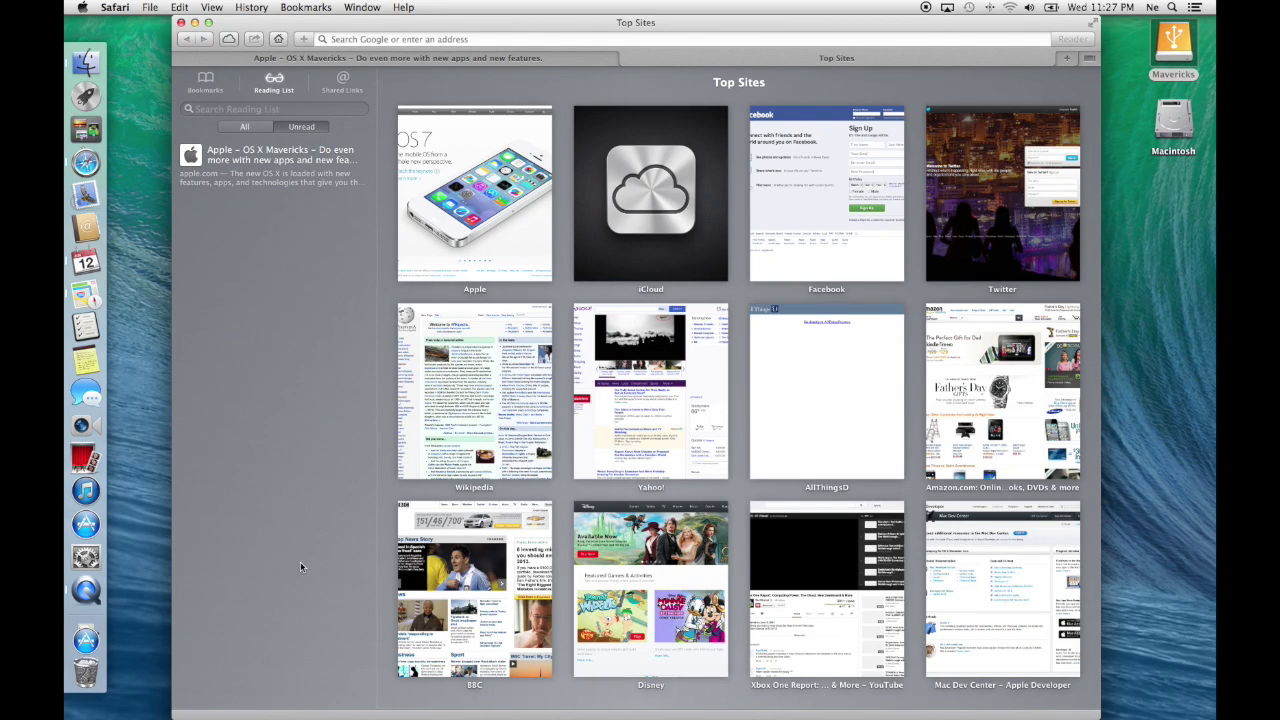
click(265, 175)
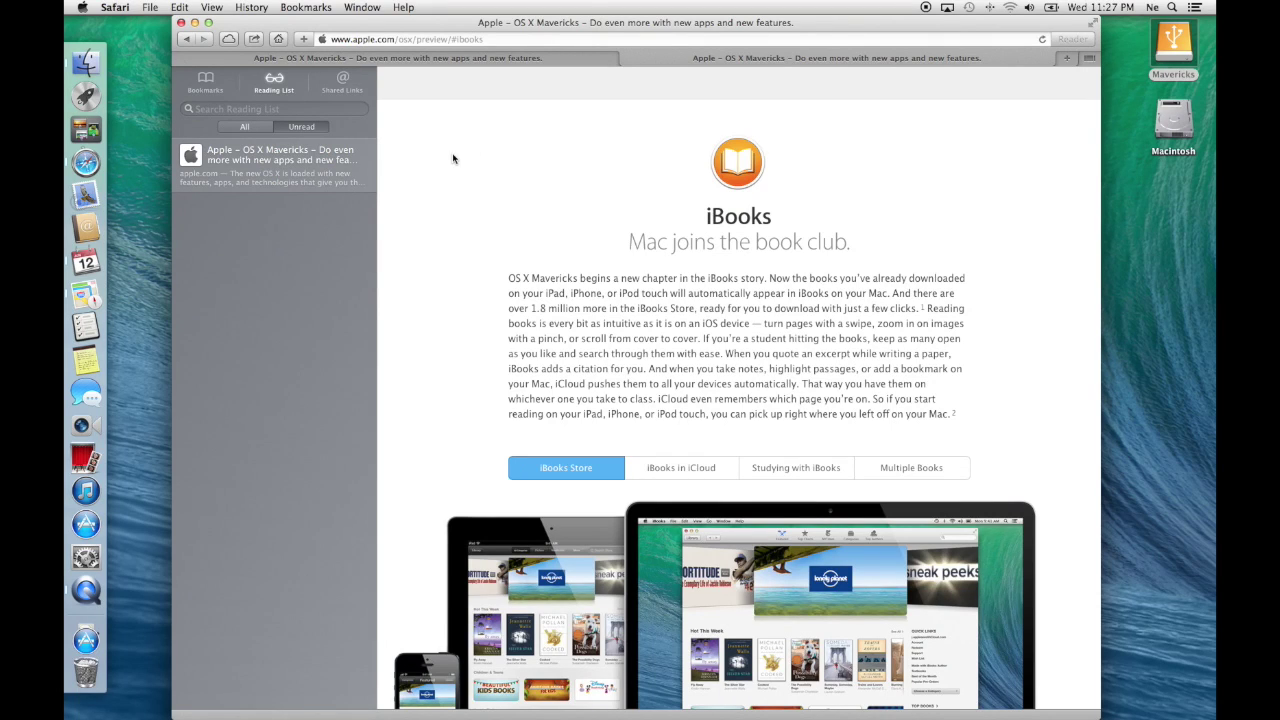
key(super+t)
key(super+t)
key(super+t)
key(super+t)
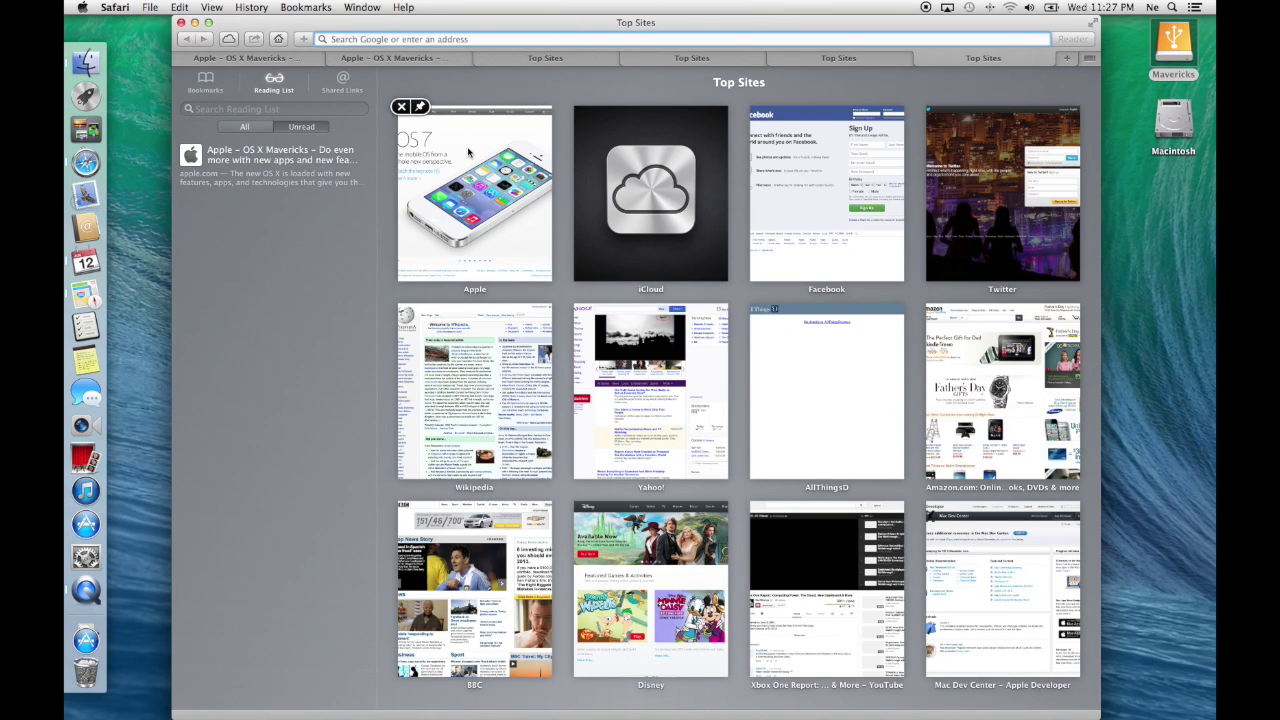
click(556, 60)
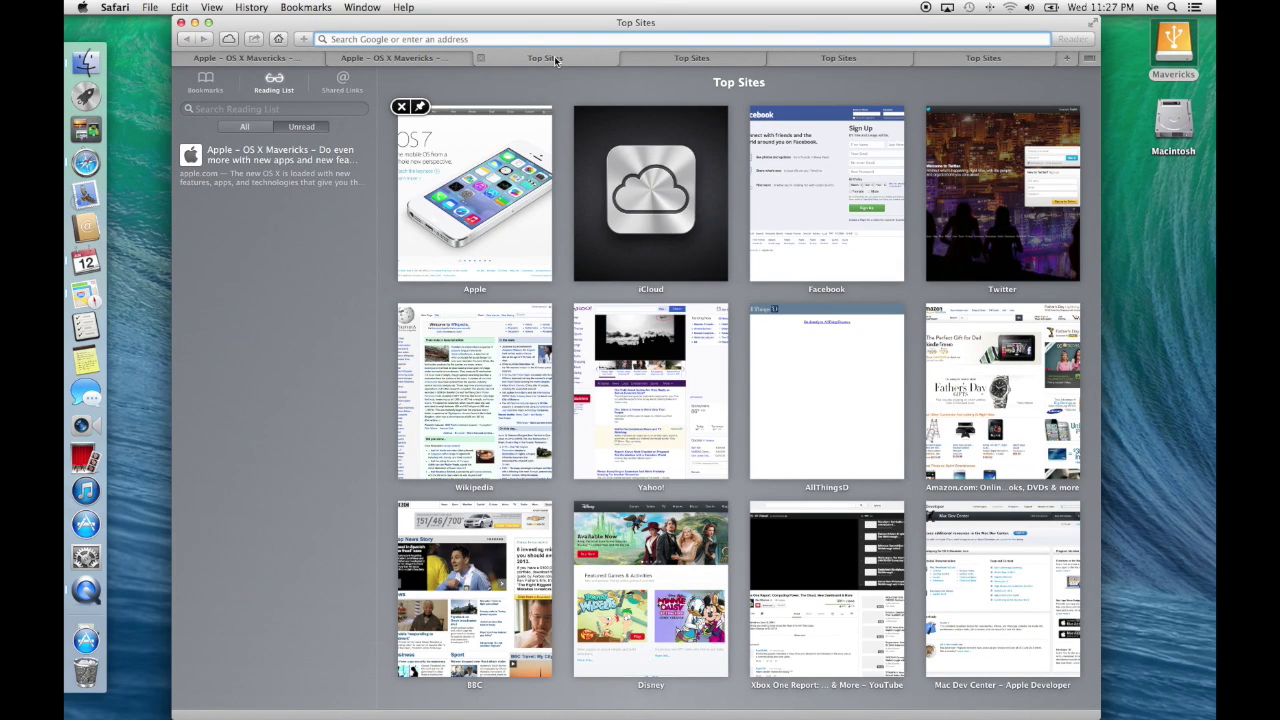
click(708, 64)
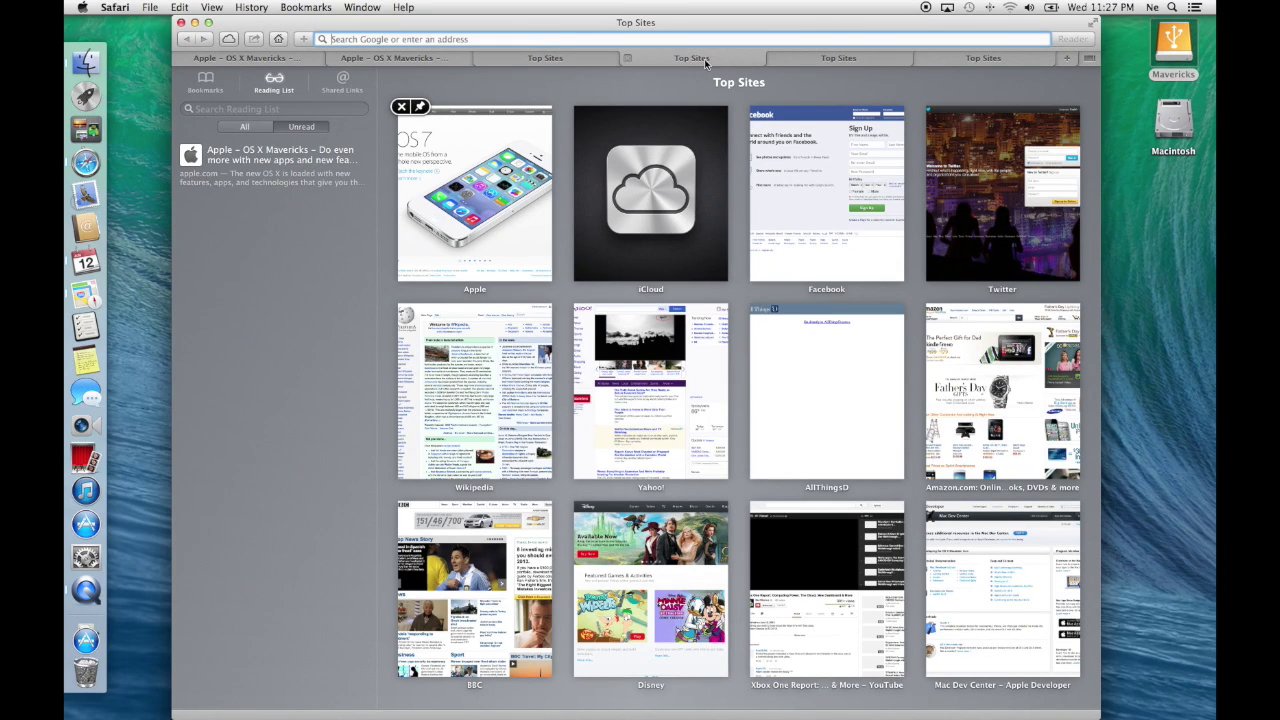
click(829, 62)
click(958, 60)
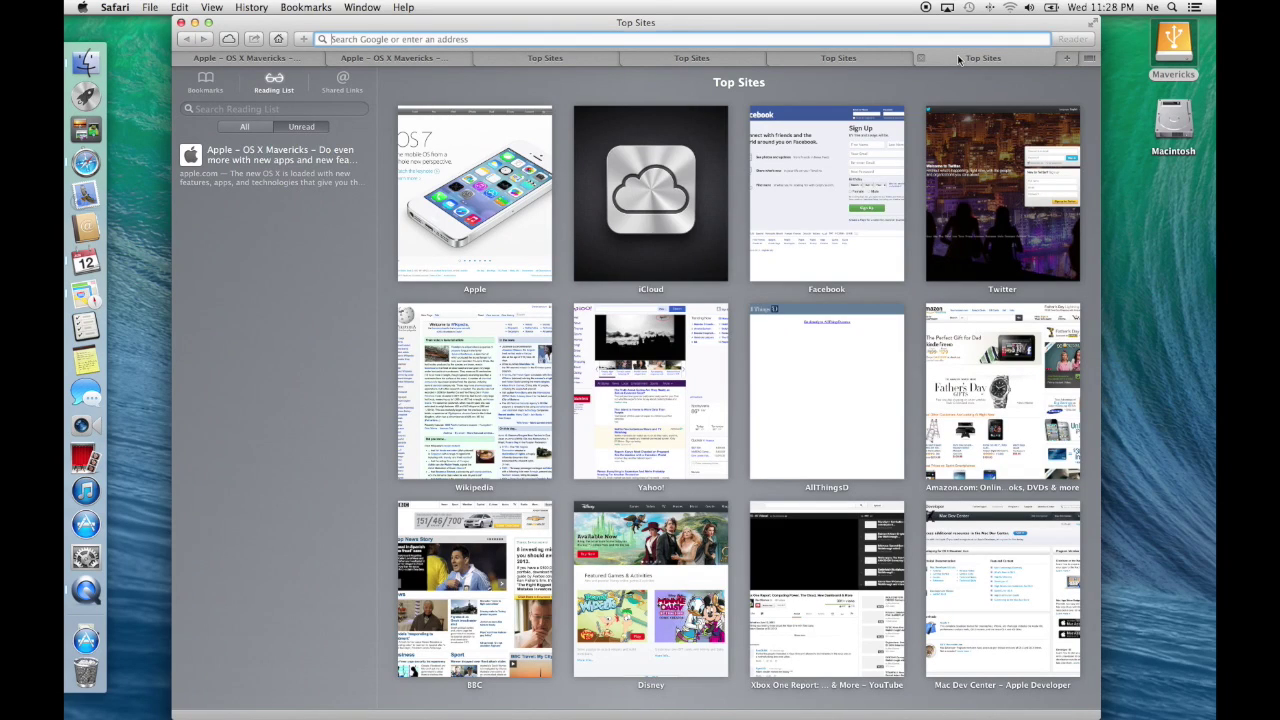
click(921, 58)
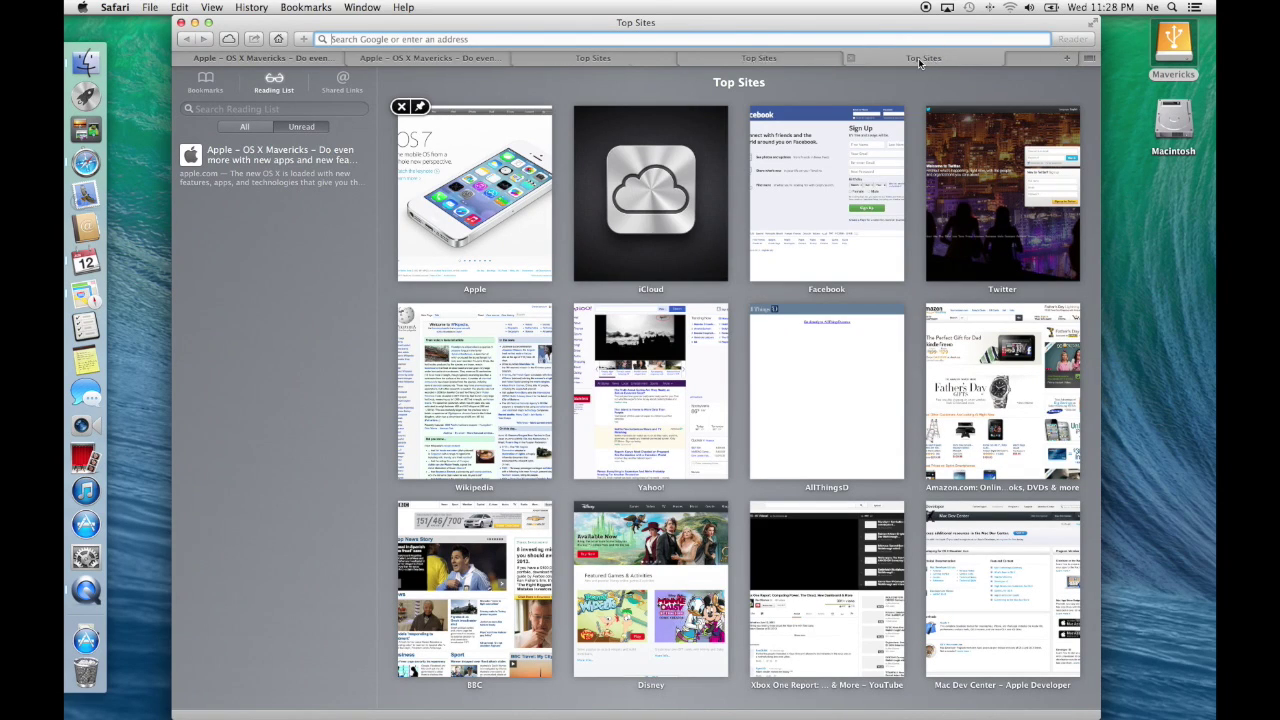
click(893, 60)
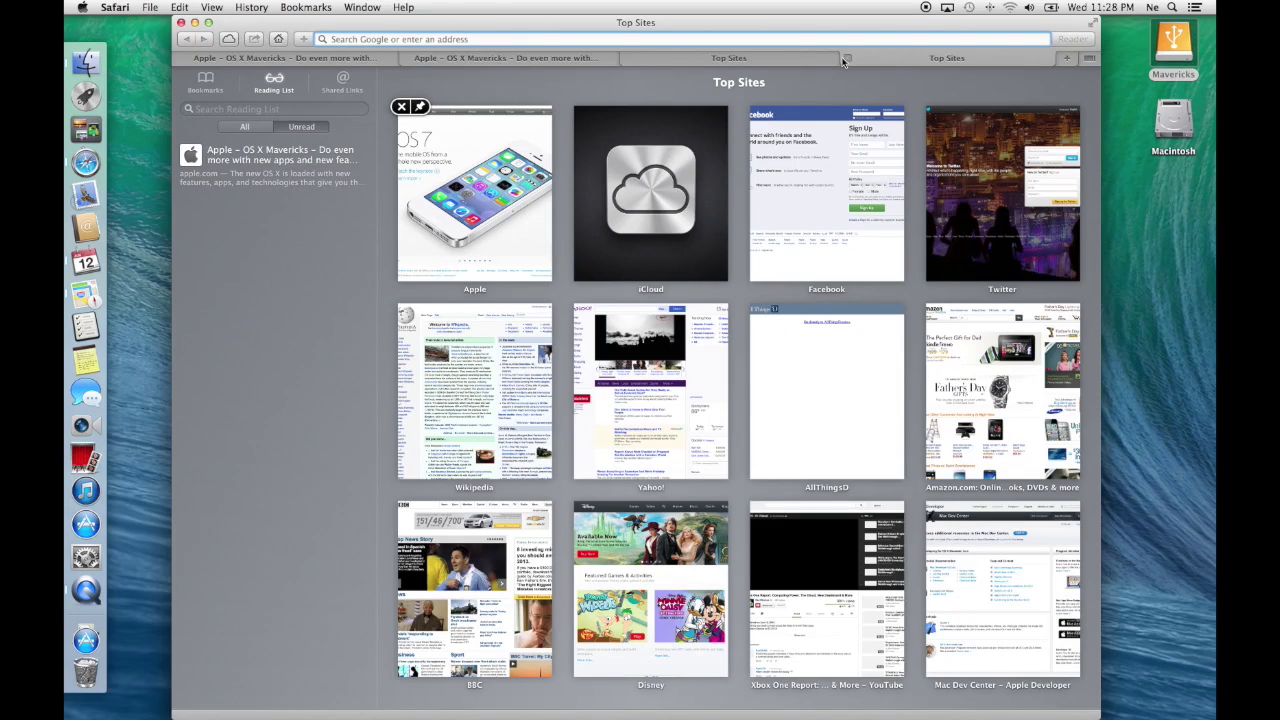
click(845, 58)
click(773, 58)
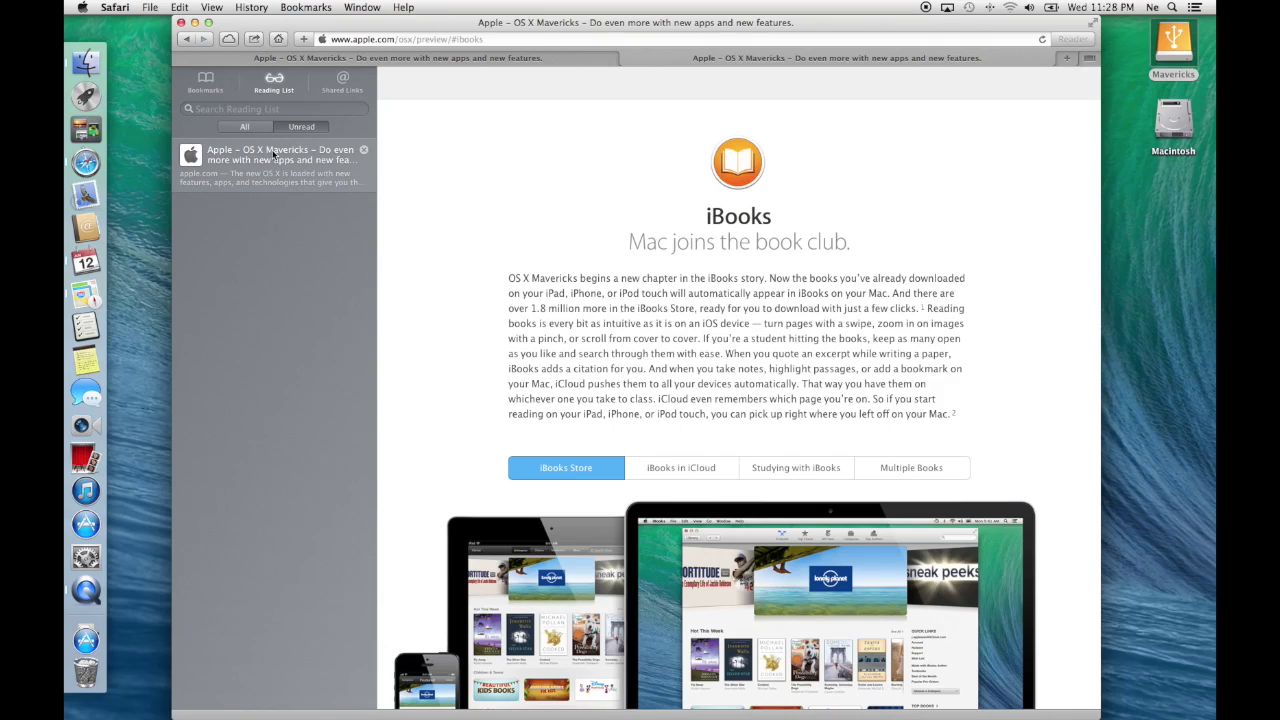
Switch the sidebar to Shared Links and scroll through the tweets carrying links
click(343, 82)
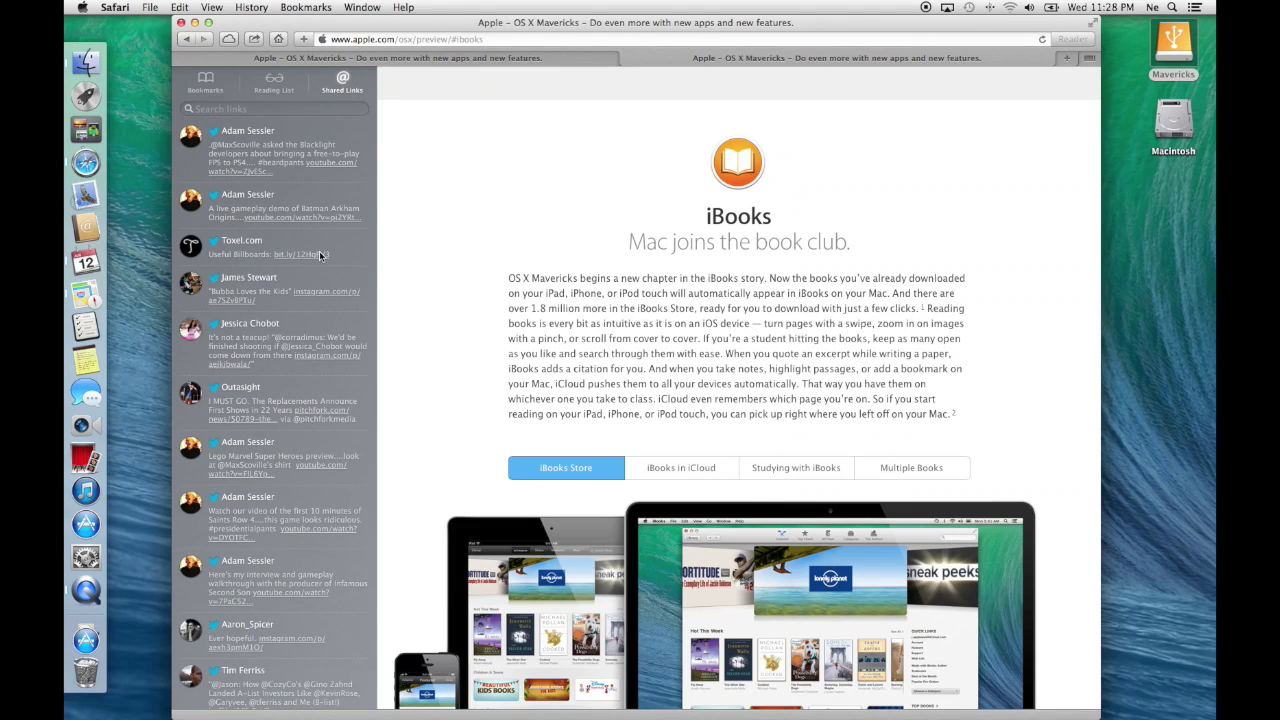
scroll(320, 255, down, 10)
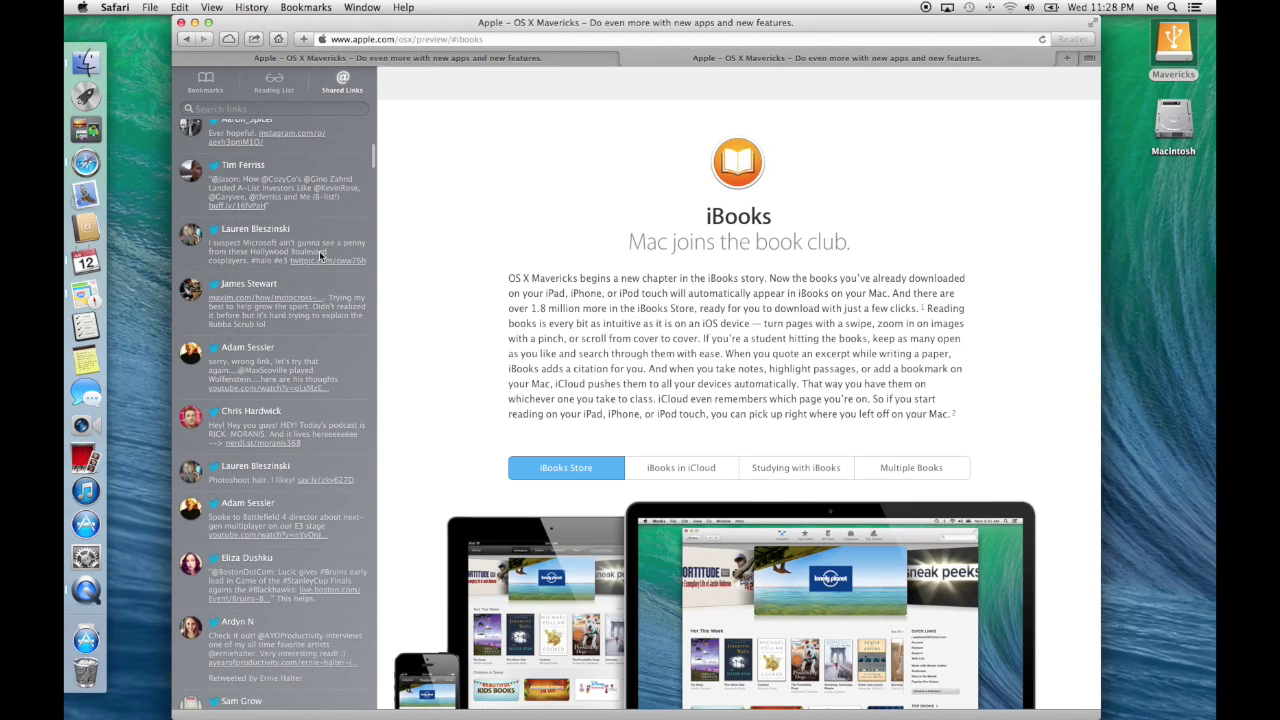
scroll(320, 255, up, 5)
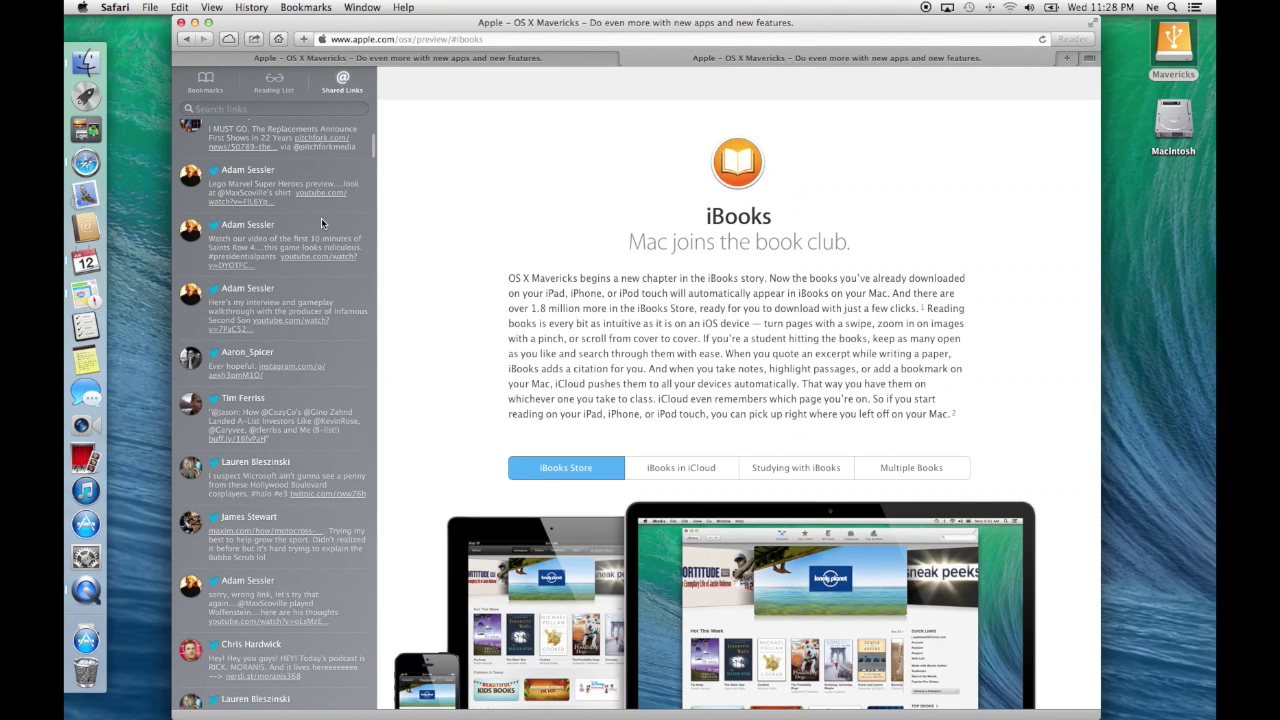
scroll(321, 218, up, 2)
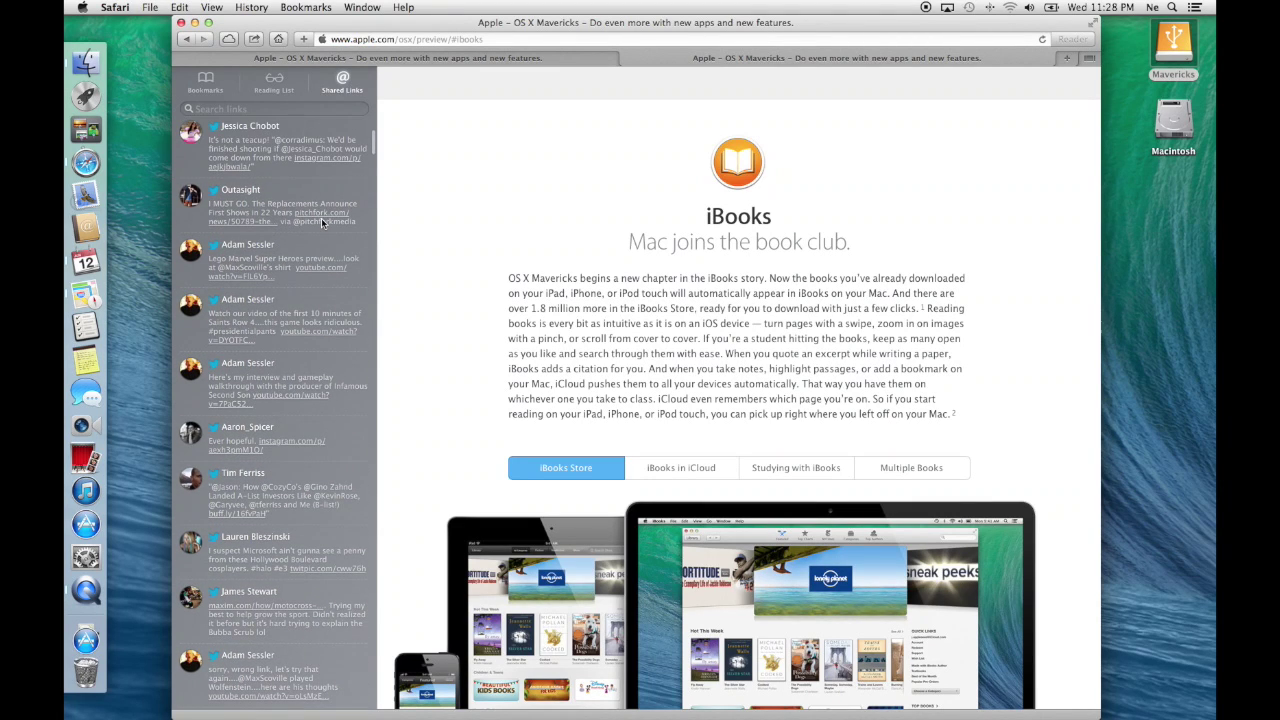
scroll(321, 218, up, 2)
scroll(321, 218, up, 3)
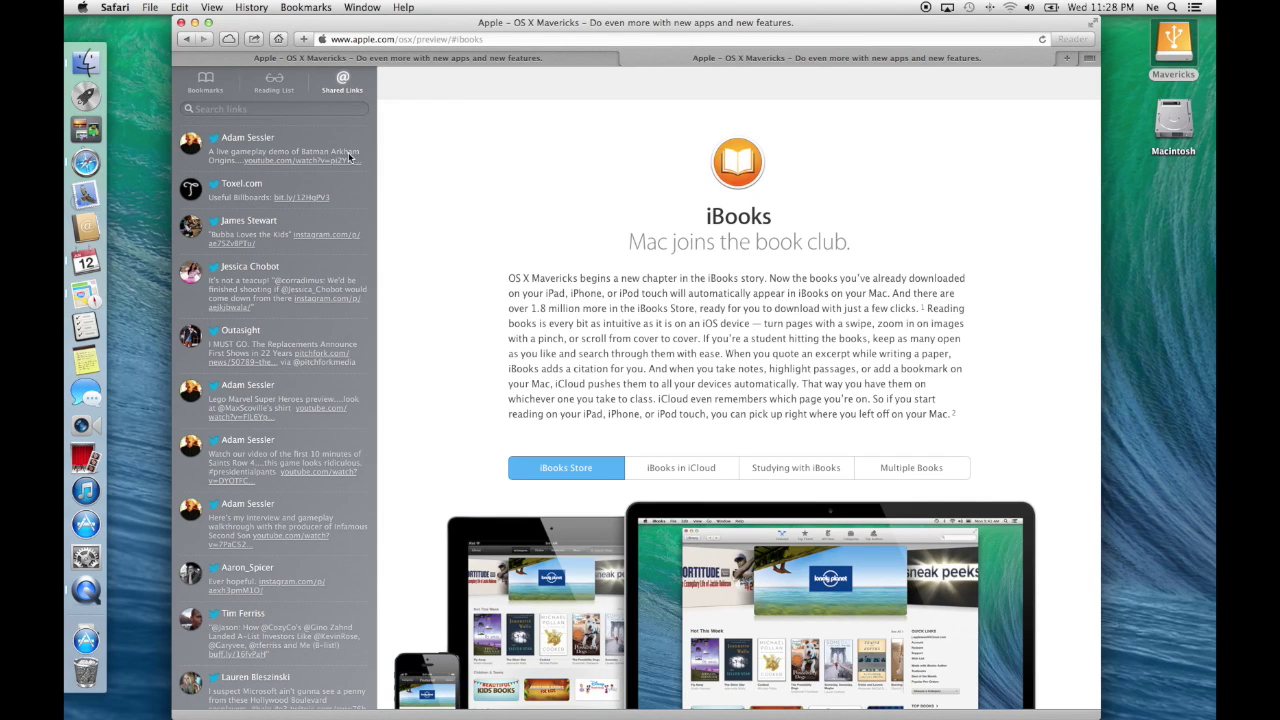
Open the first shared YouTube link, then the shared Pitchfork Replacements article, and scroll it
click(269, 162)
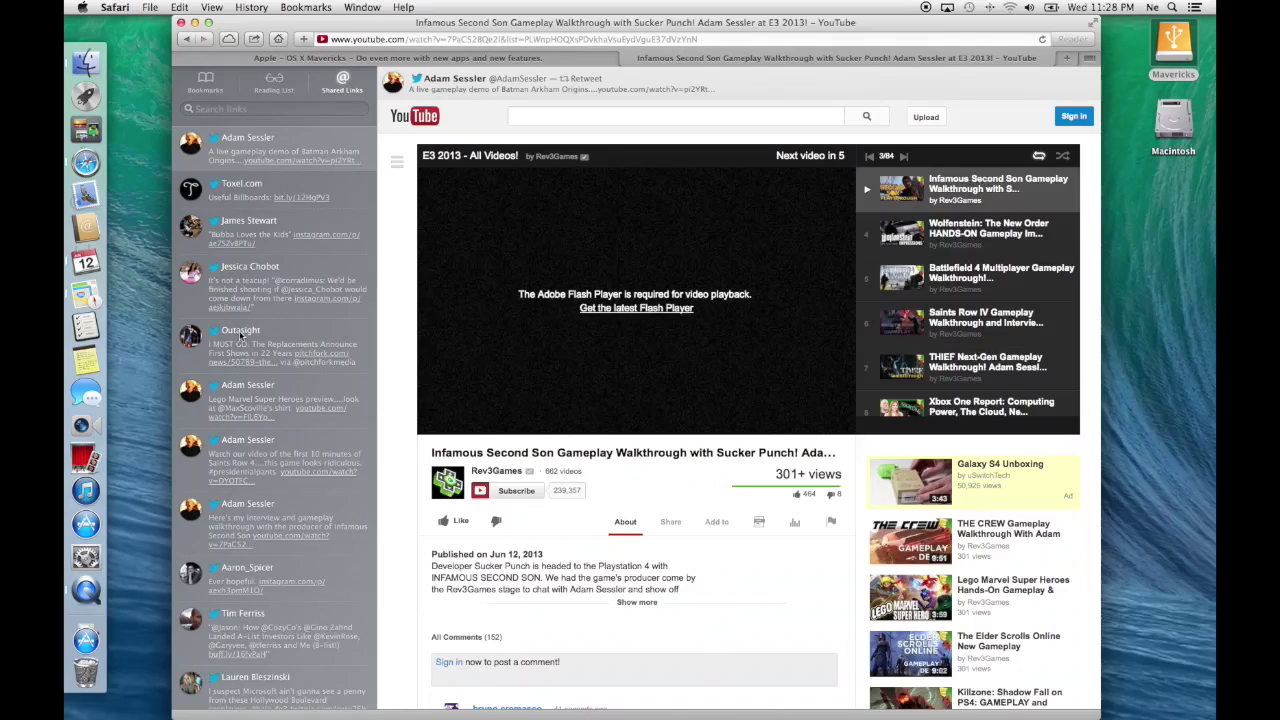
click(284, 332)
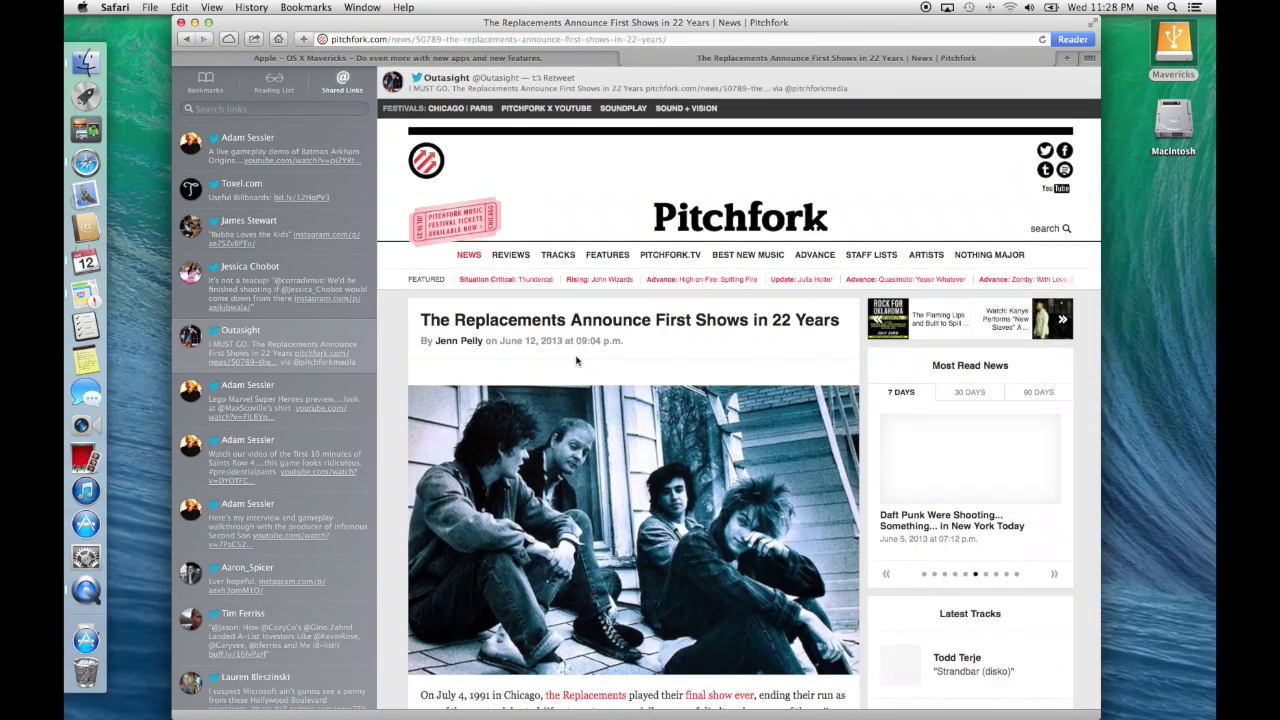
scroll(576, 362, down, 3)
scroll(576, 362, down, 8)
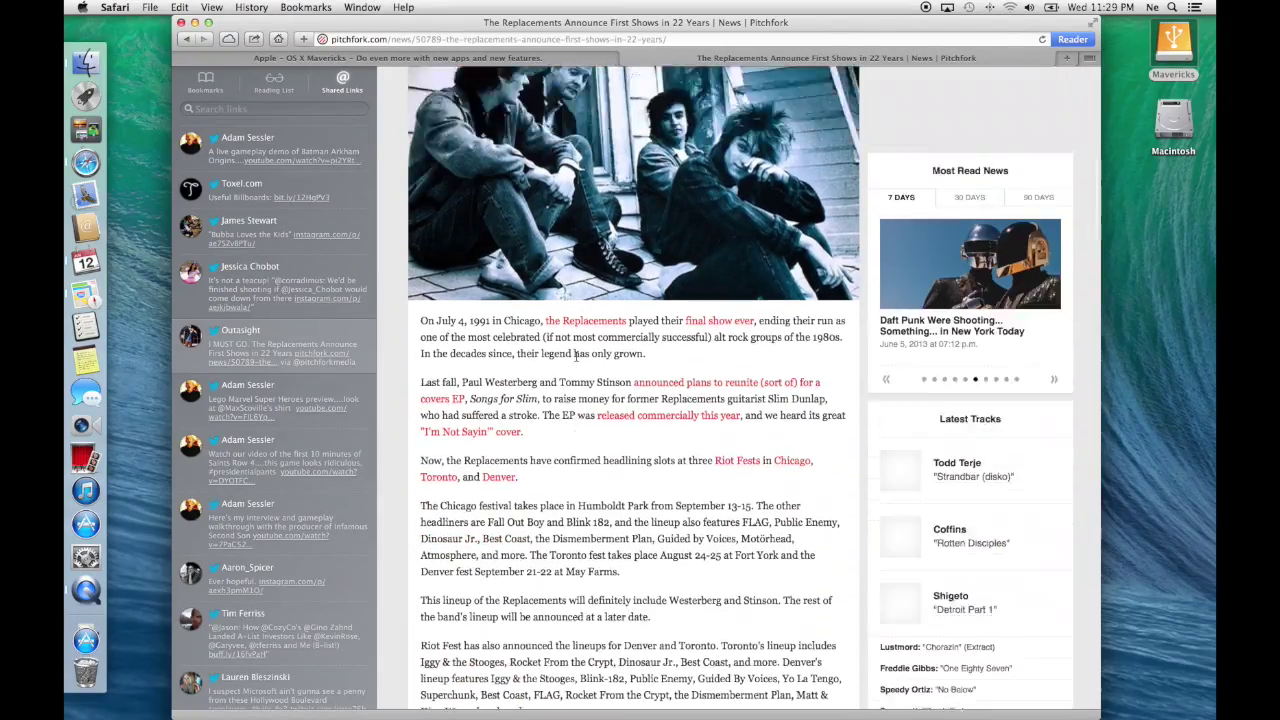
click(300, 340)
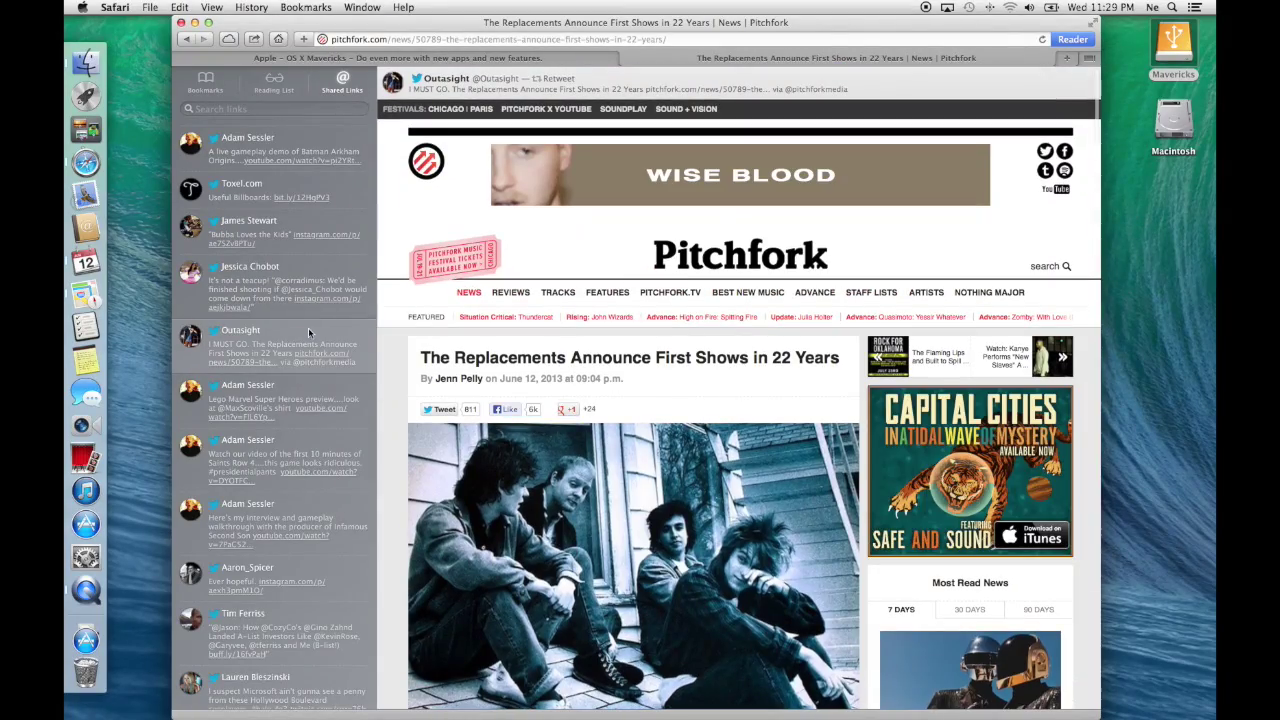
scroll(308, 327, down, 5)
scroll(308, 327, down, 10)
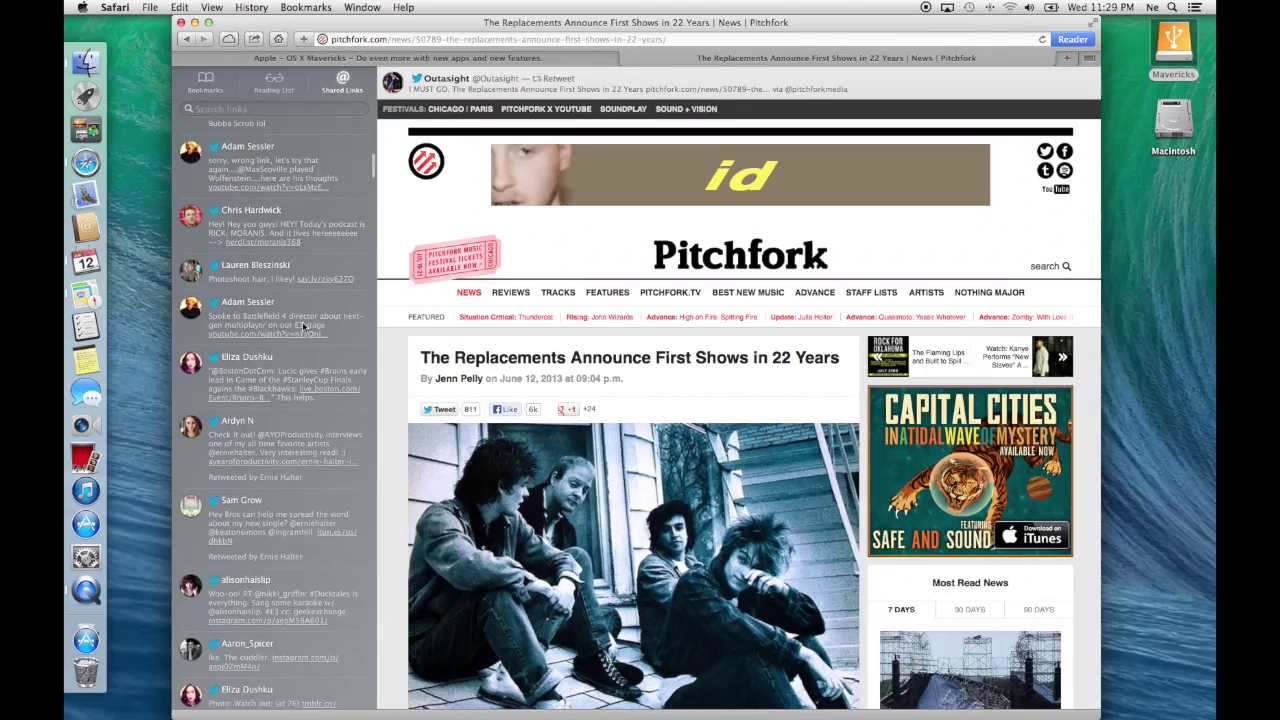
scroll(302, 321, up, 10)
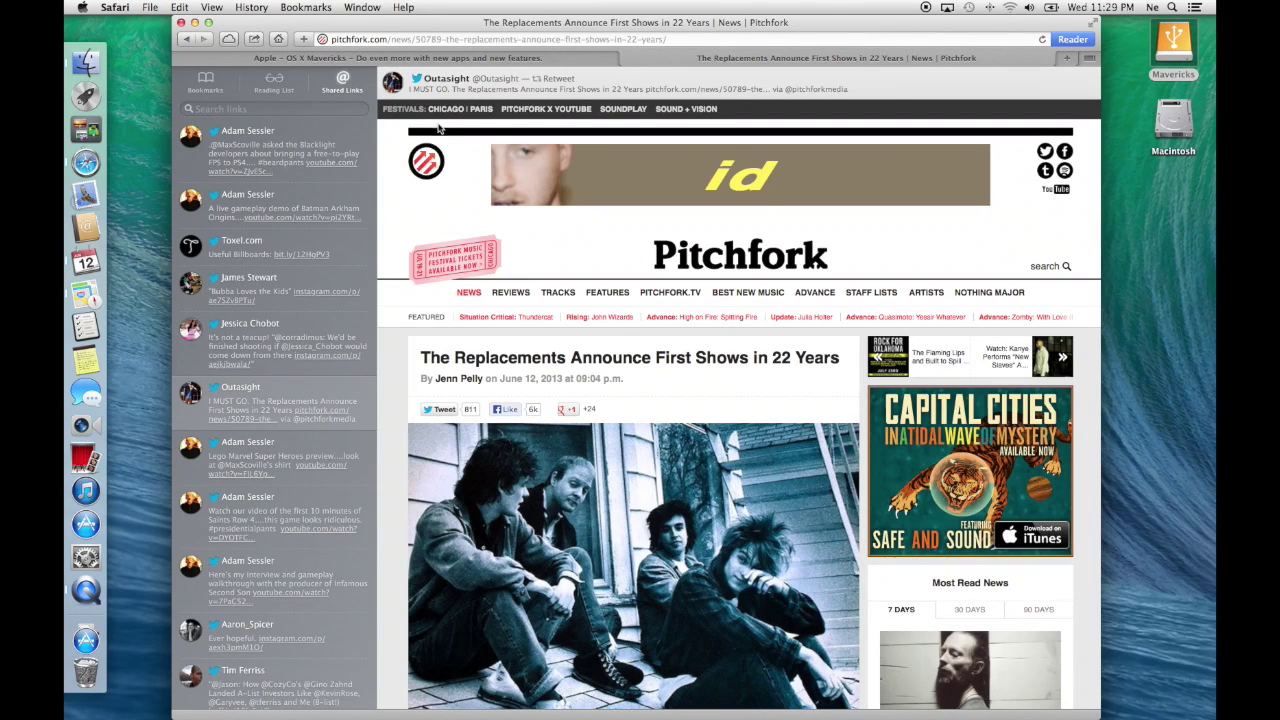
Minimize Safari, launch Maps, and pan to centre New York and Philadelphia
click(194, 22)
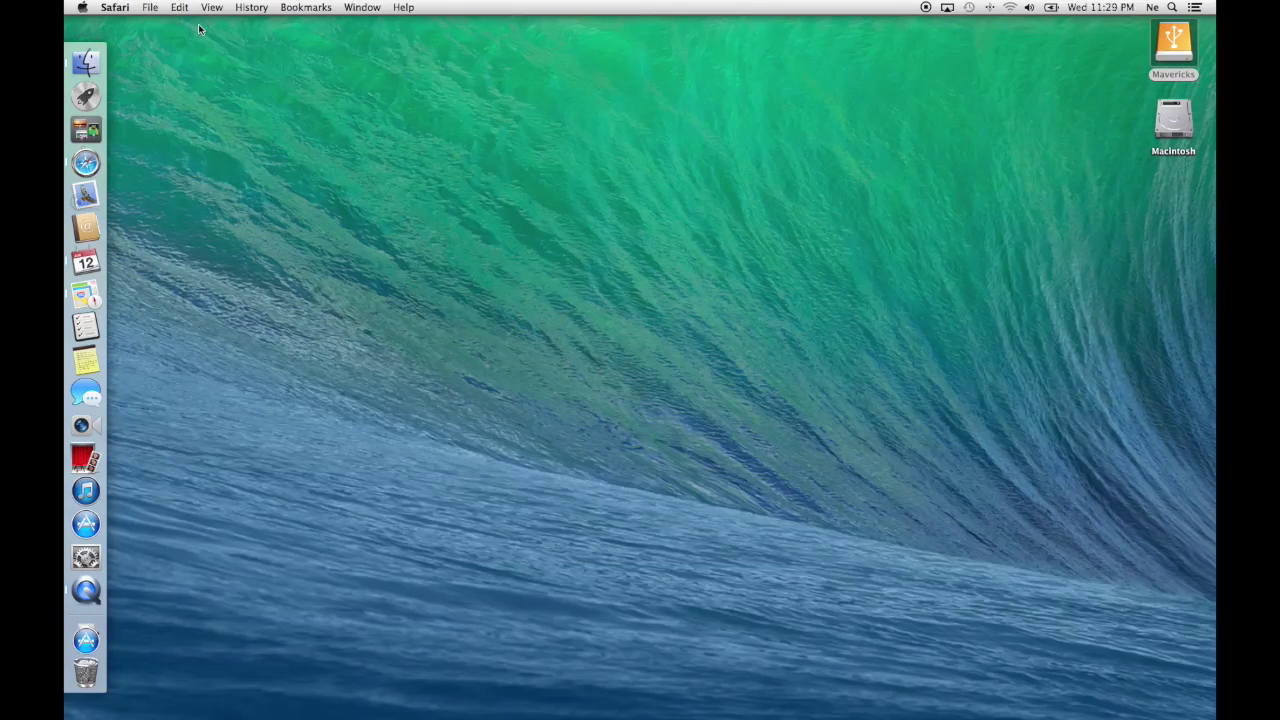
click(88, 297)
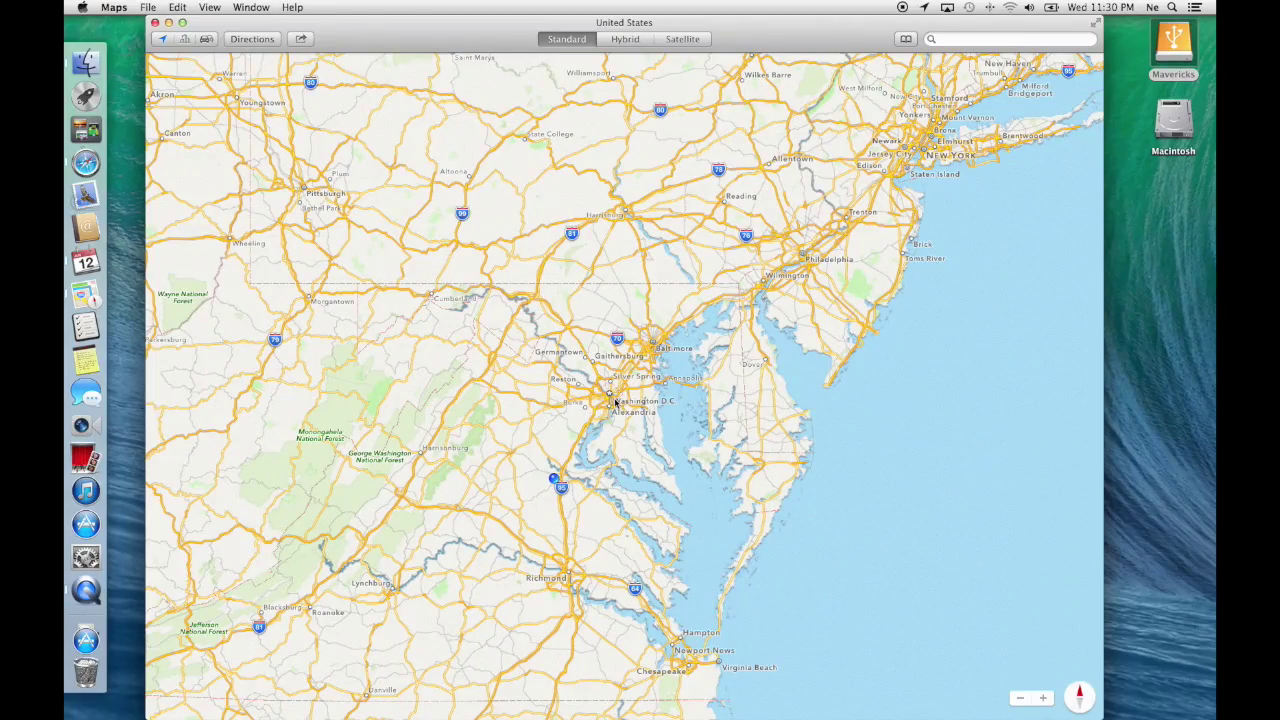
drag(815, 216, 665, 366)
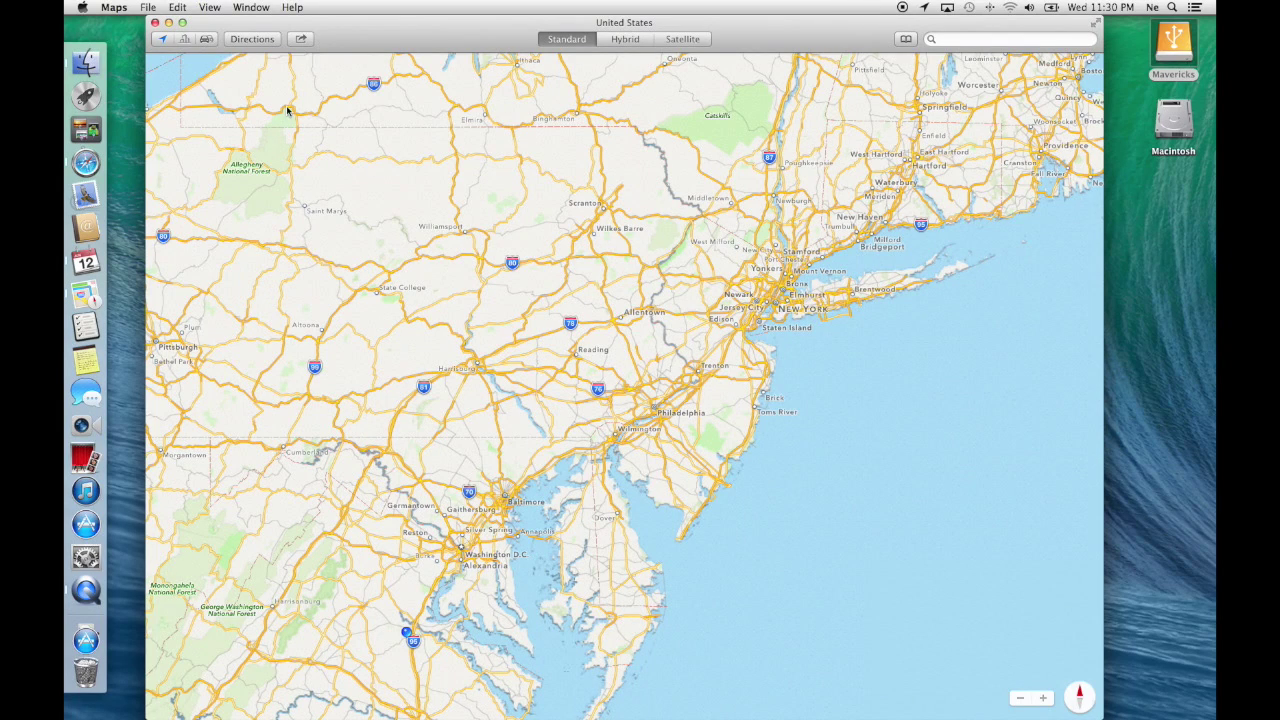
Start driving directions with New York, NY as the destination
click(258, 40)
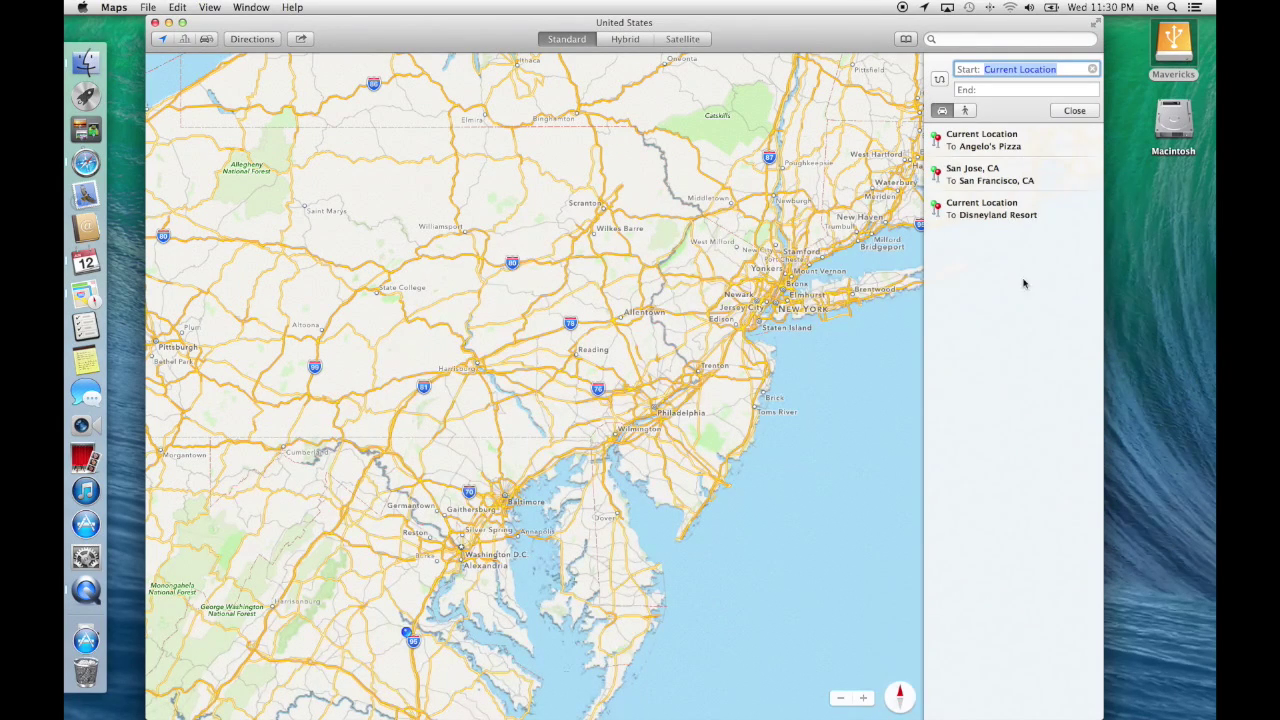
click(1021, 89)
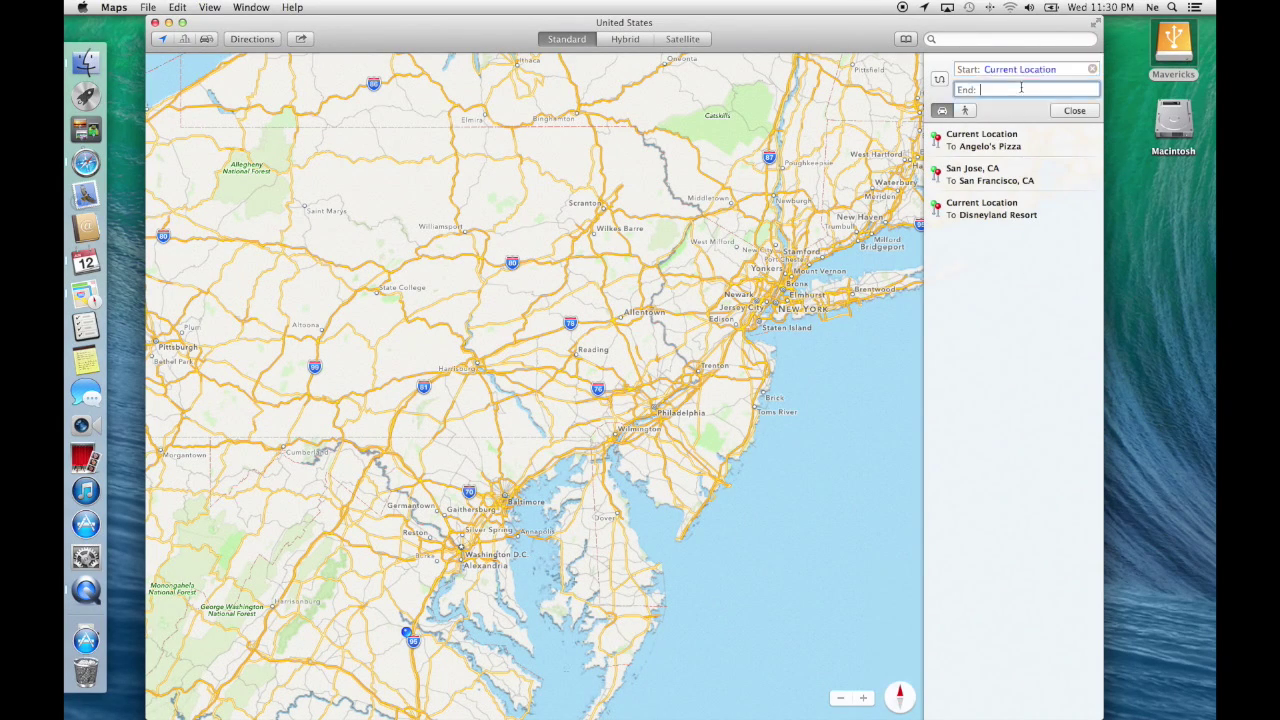
text(new york)
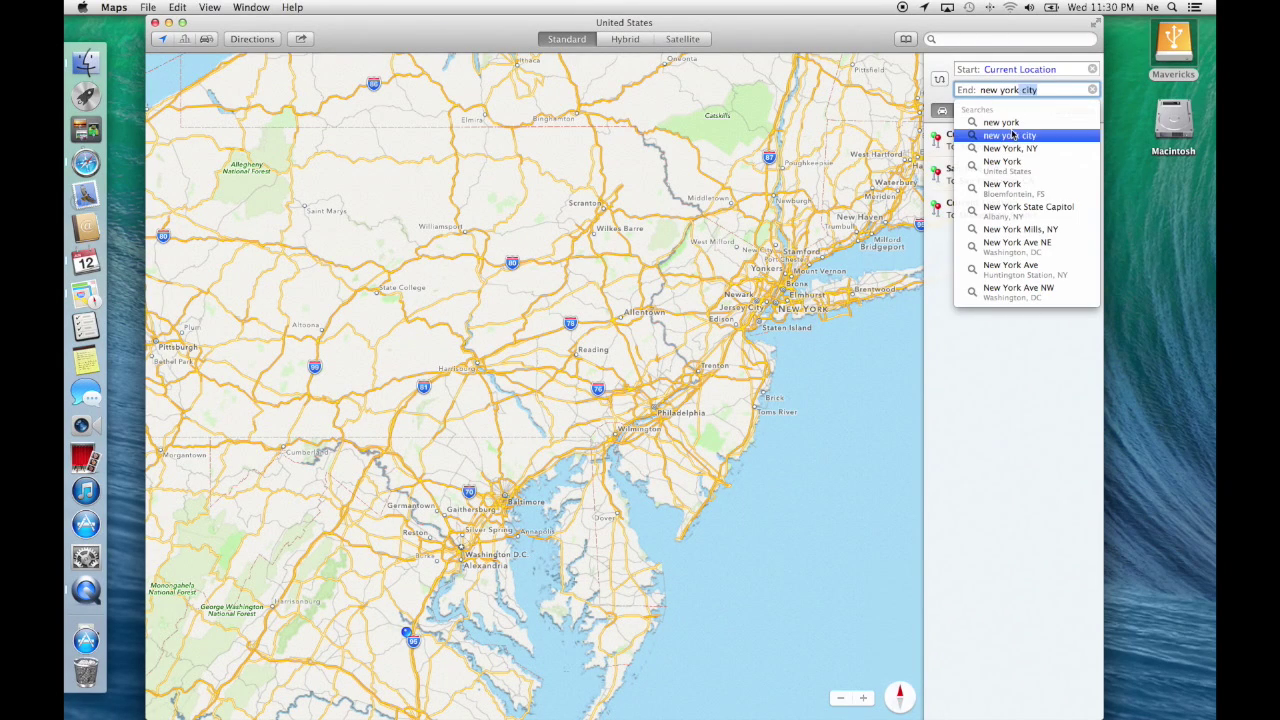
click(1012, 127)
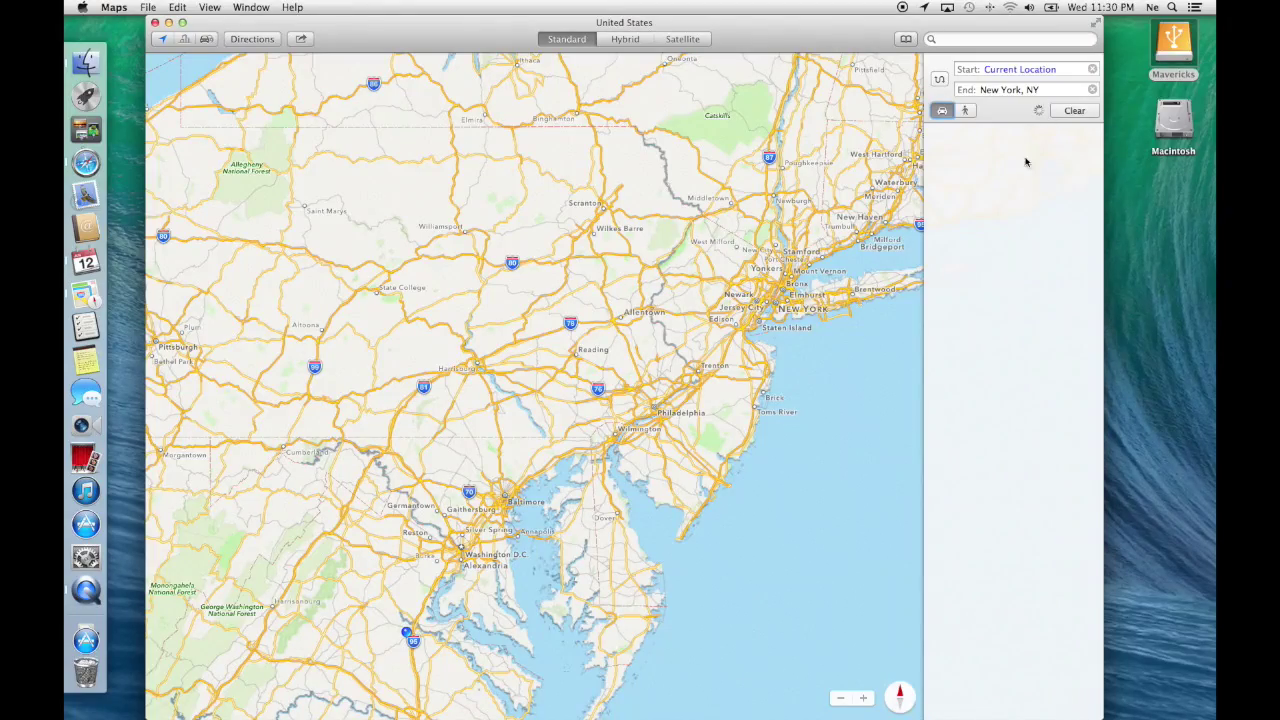
Fit the route on the map, choose the 5 hr 41 min option, and open sharing options
scroll(993, 240, down, 5)
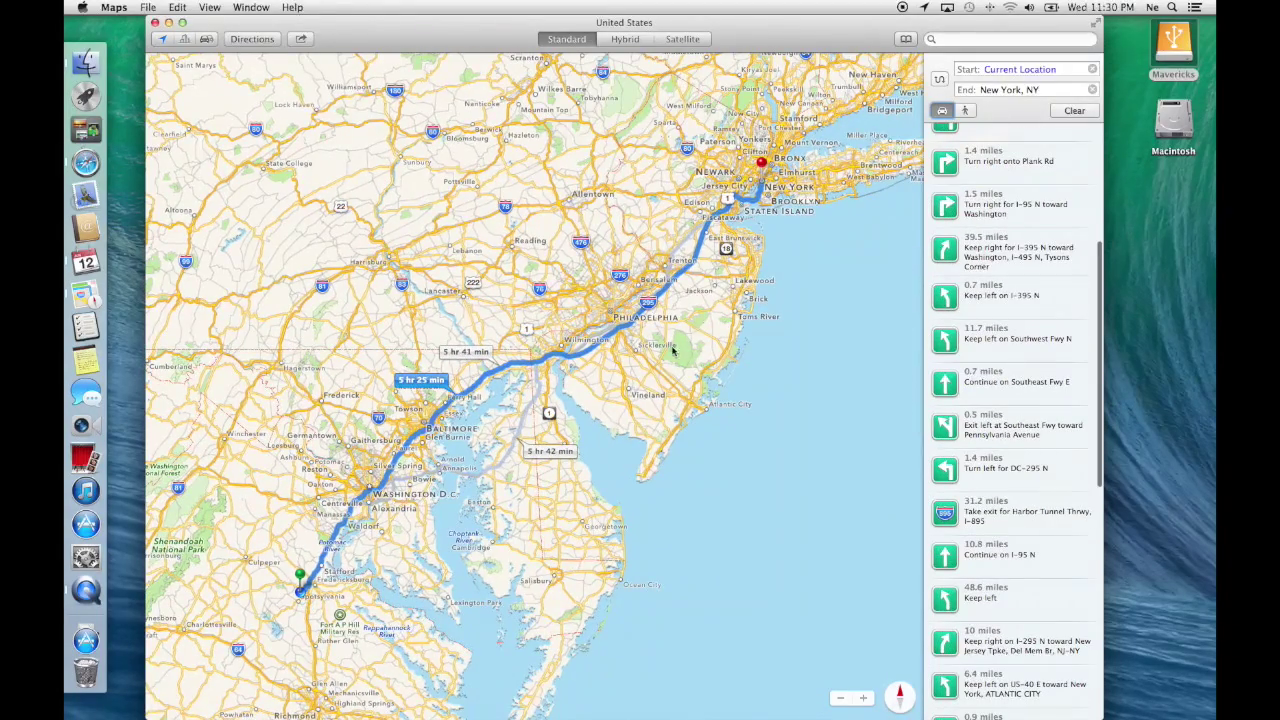
drag(672, 350, 592, 450)
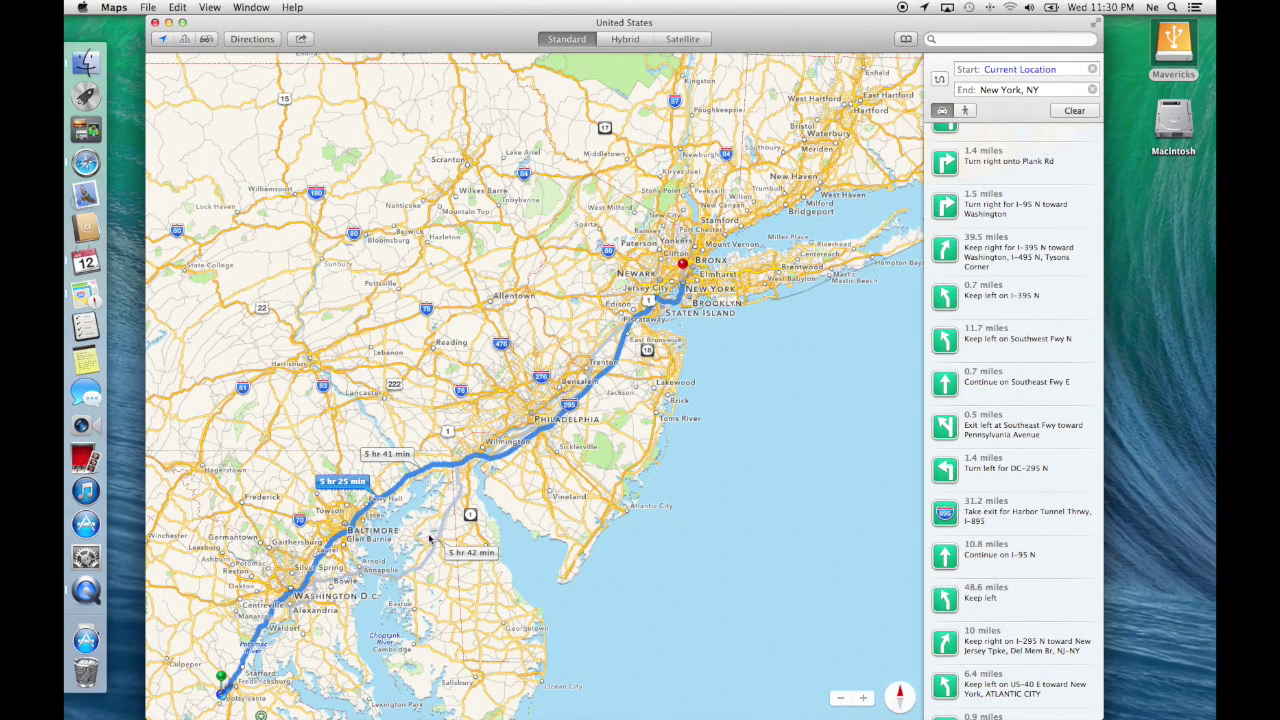
click(427, 565)
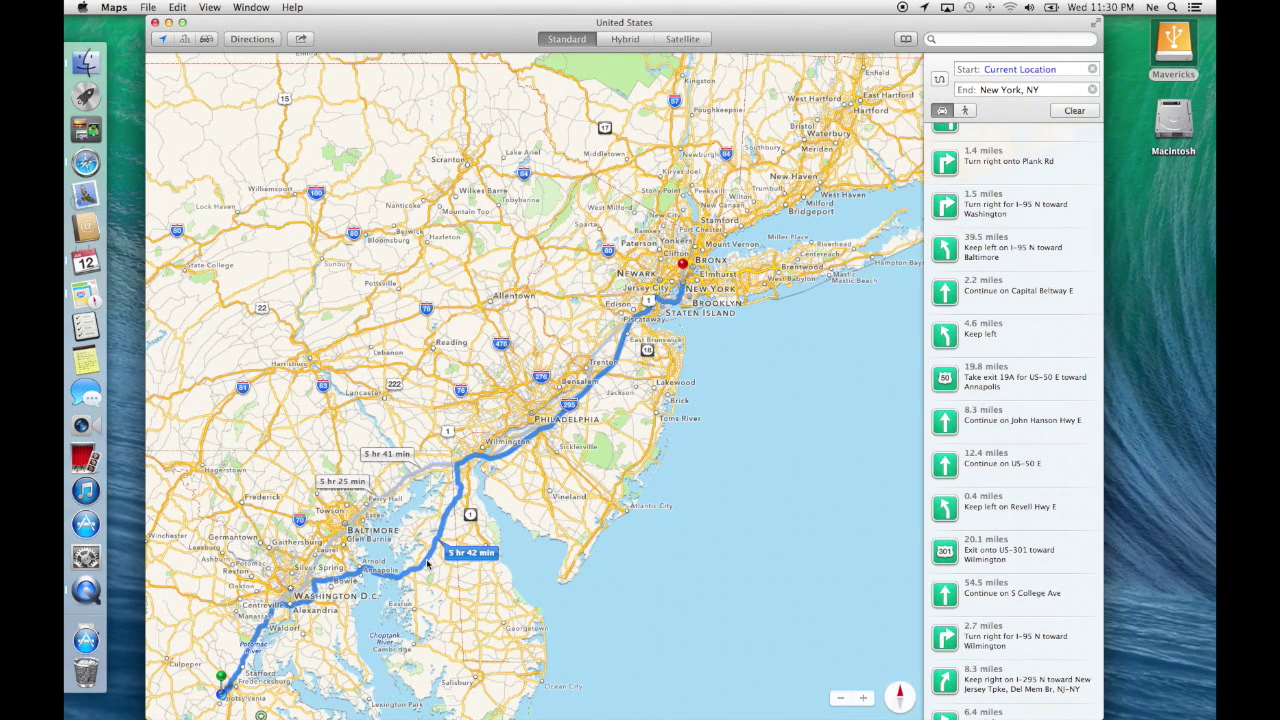
click(415, 476)
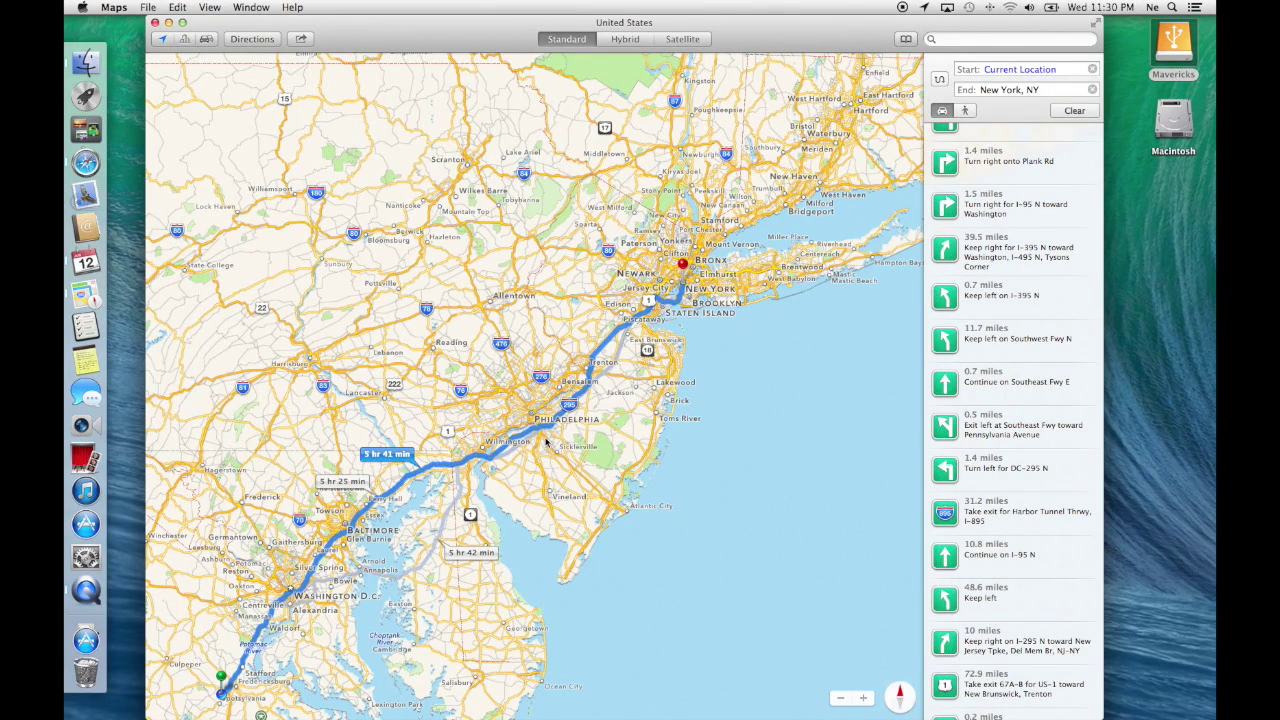
click(304, 41)
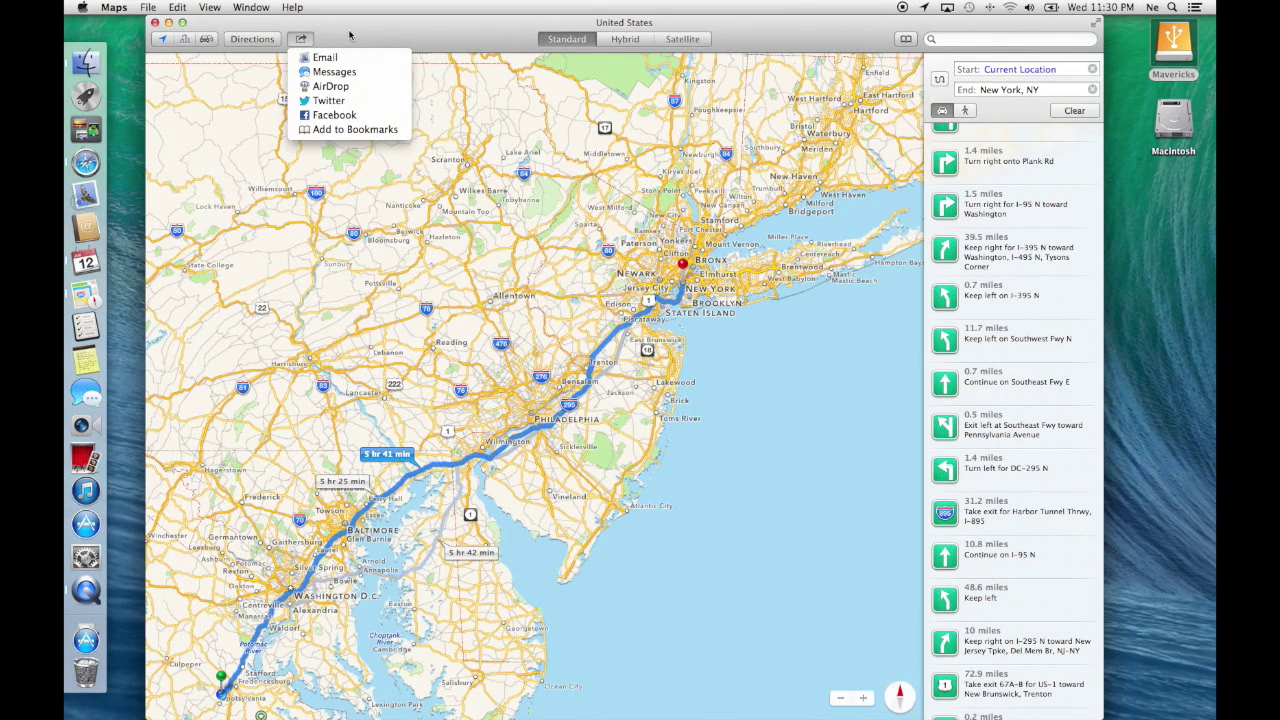
Close the sharing menu, leaving the 5 hr 41 min route to New York, NY in view
click(349, 35)
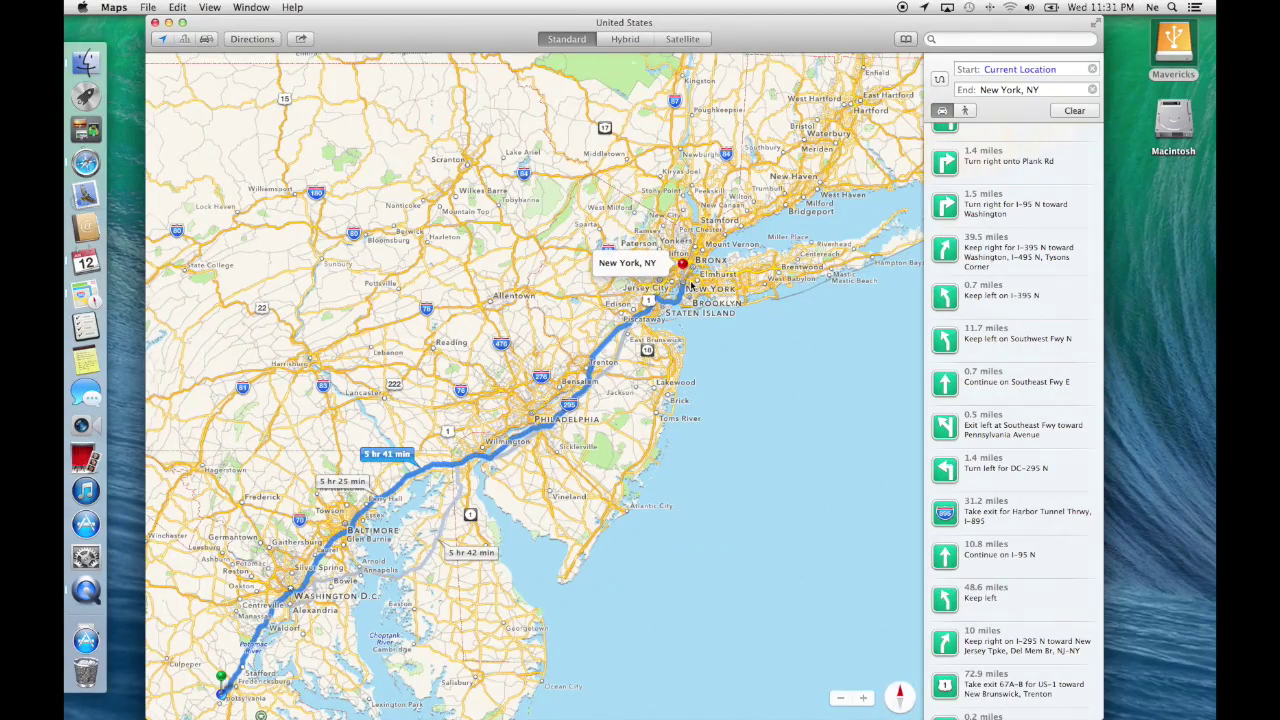
scroll(690, 286, up, 10)
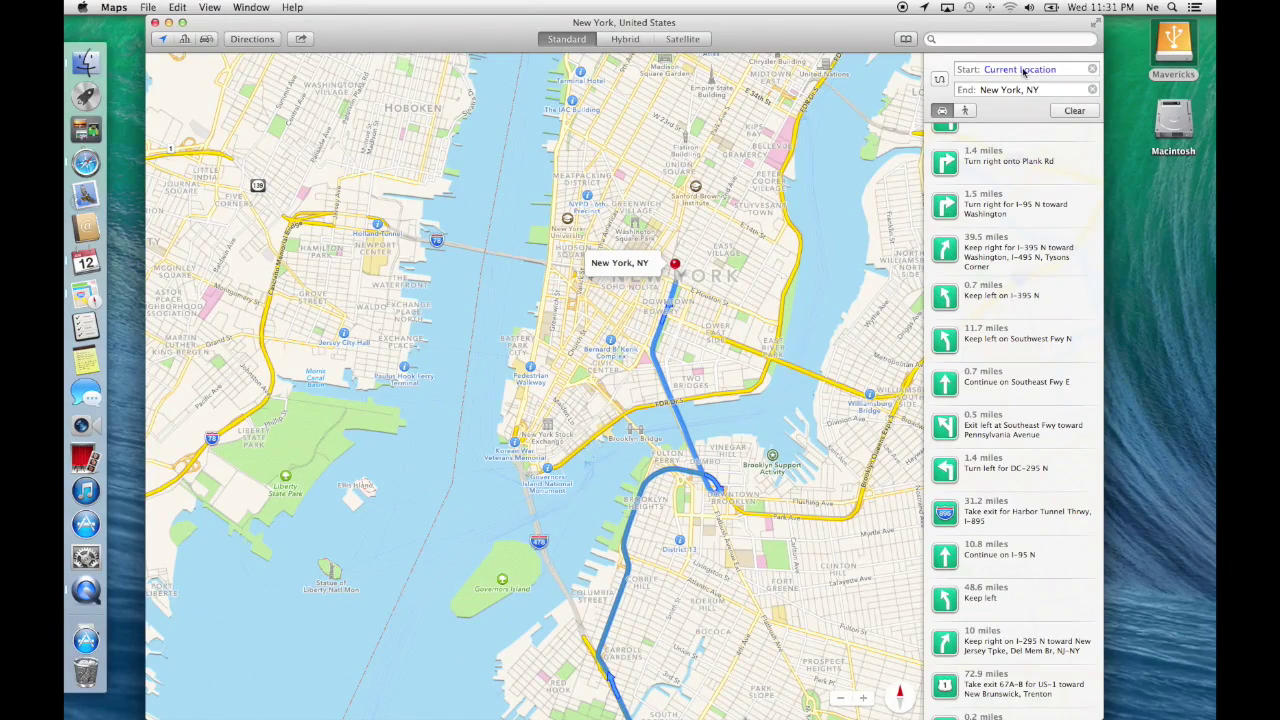
Clear the Start and End fields and zoom into Washington Square Park at street level
click(1092, 69)
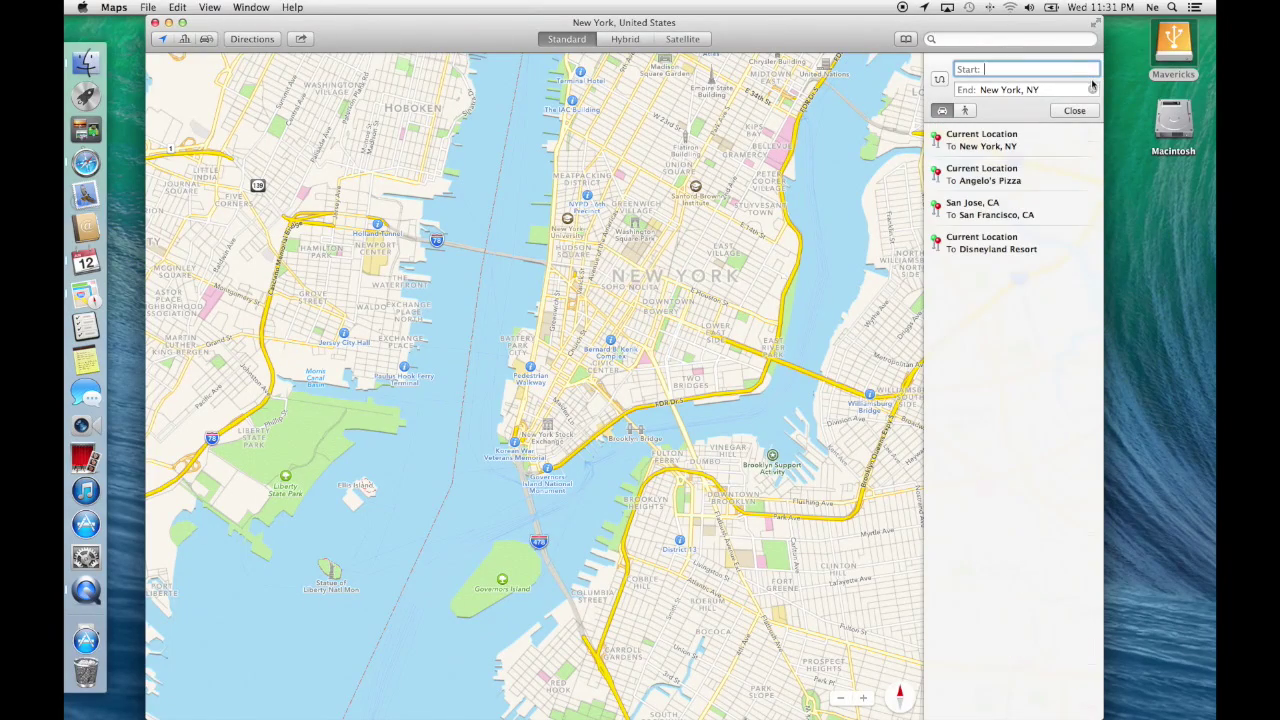
click(1092, 88)
double_click(623, 258)
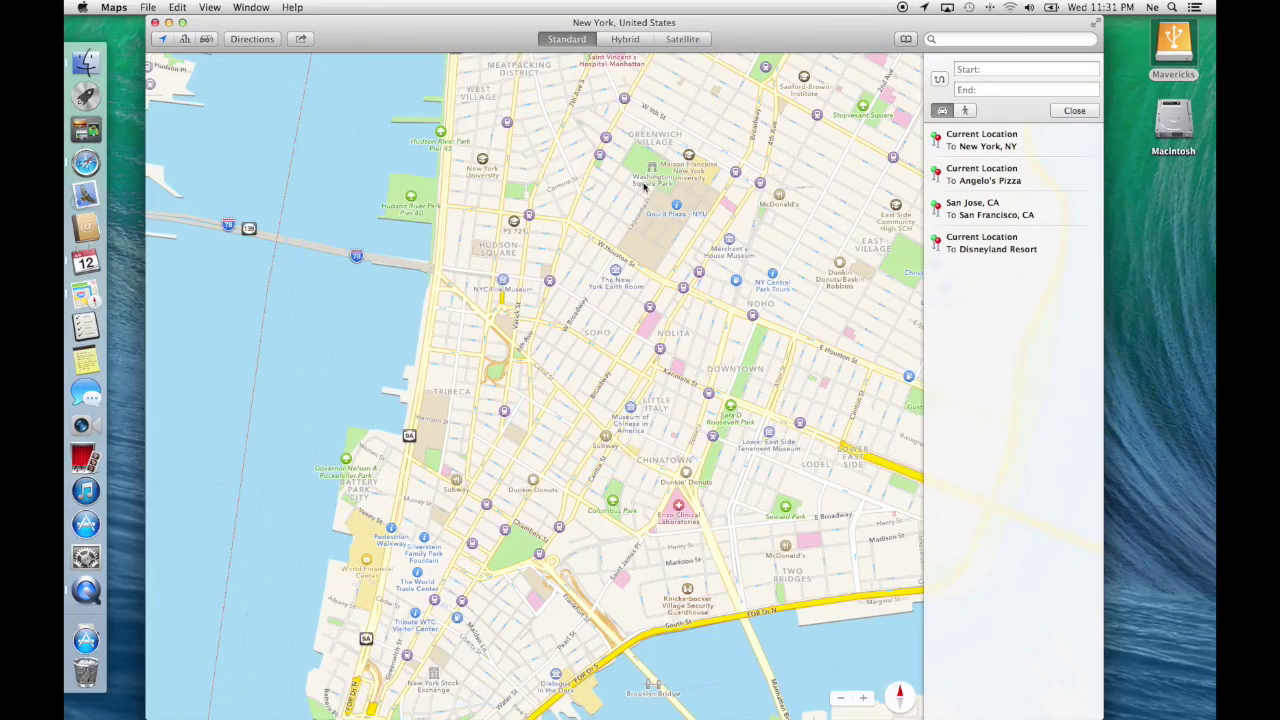
double_click(650, 185)
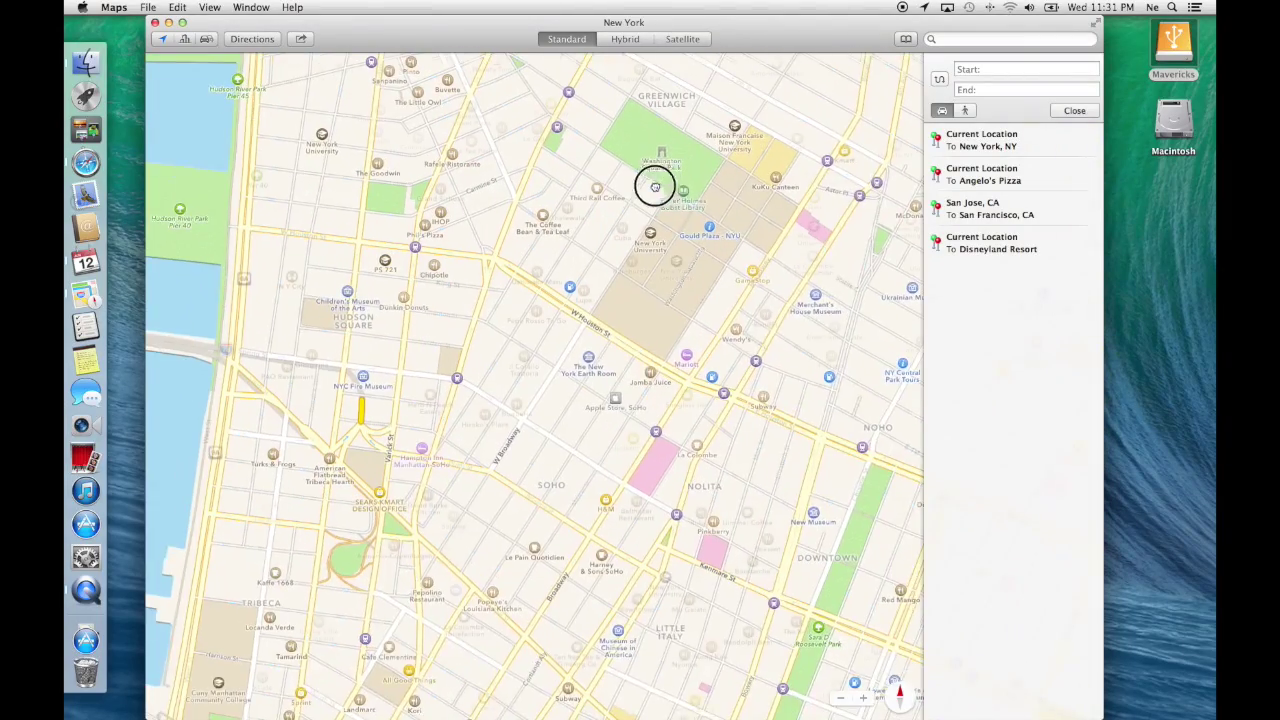
double_click(631, 234)
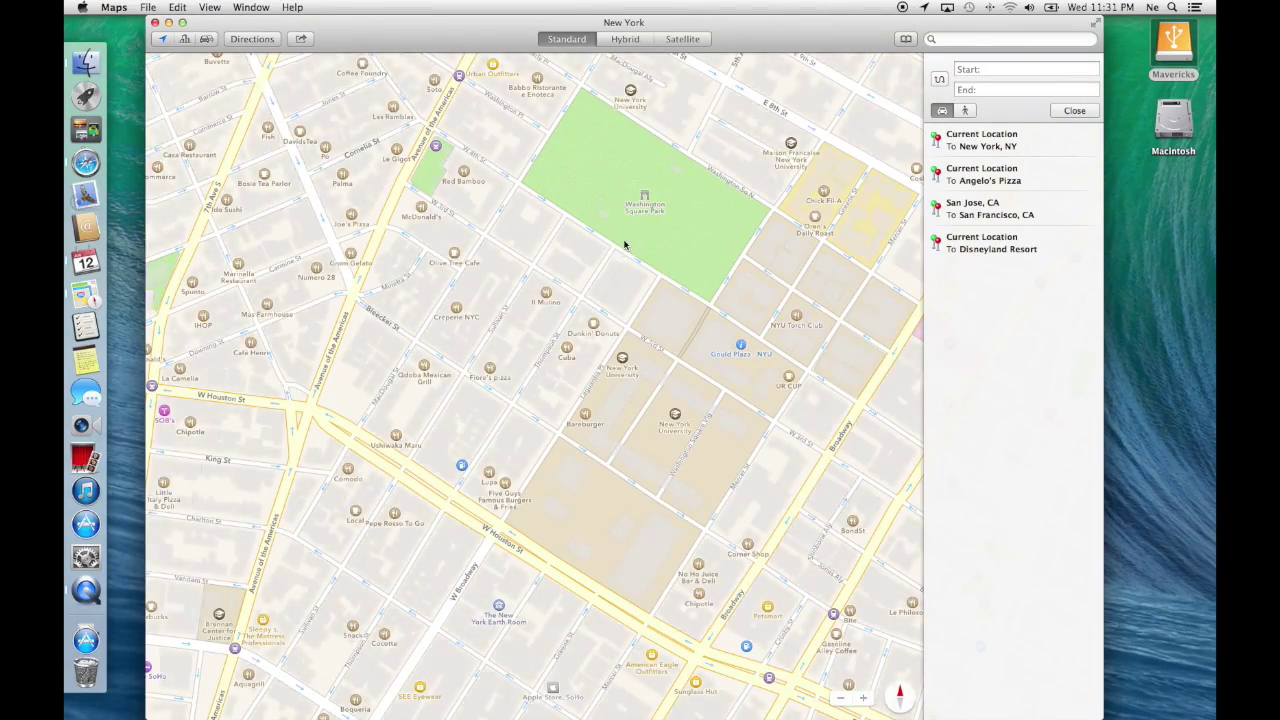
double_click(654, 208)
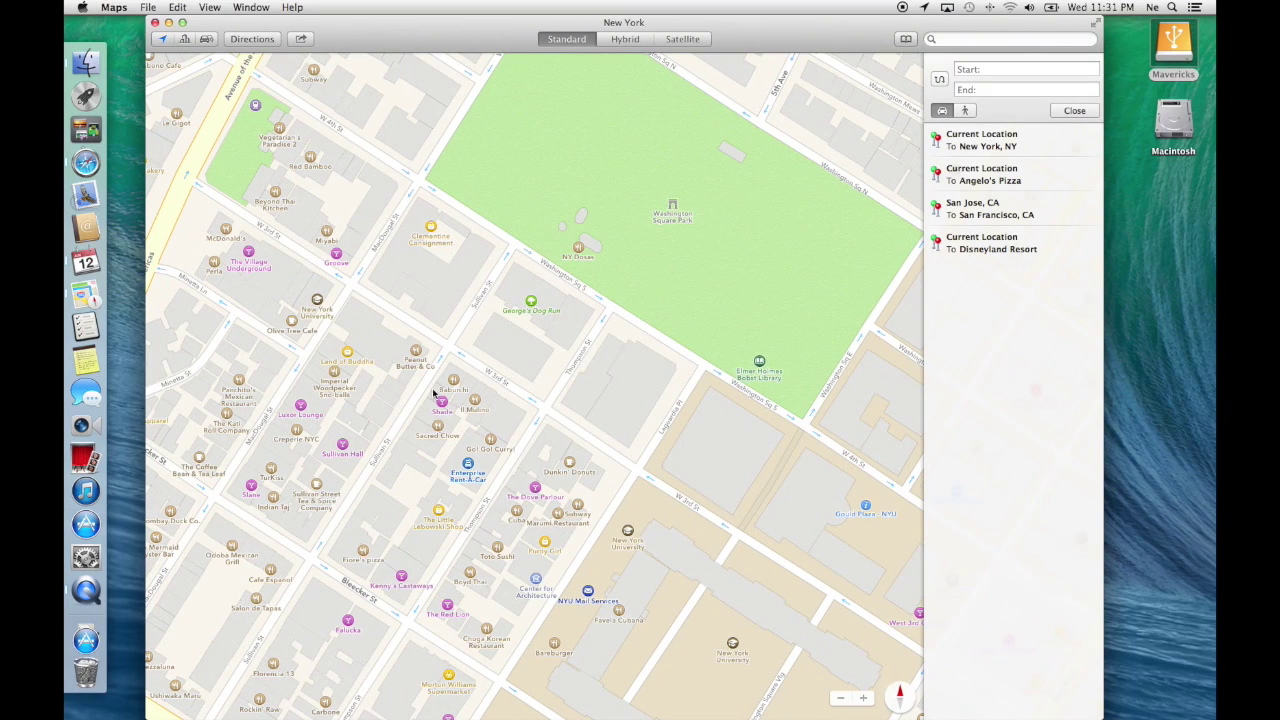
click(432, 355)
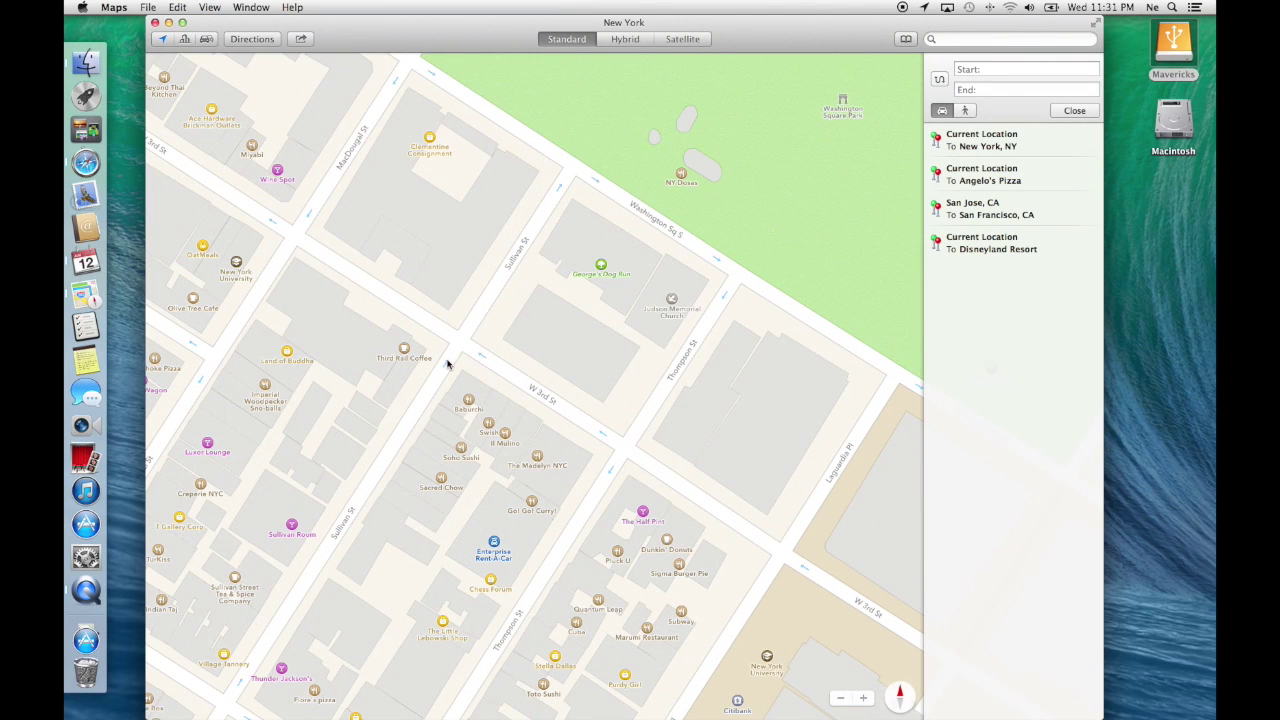
click(664, 175)
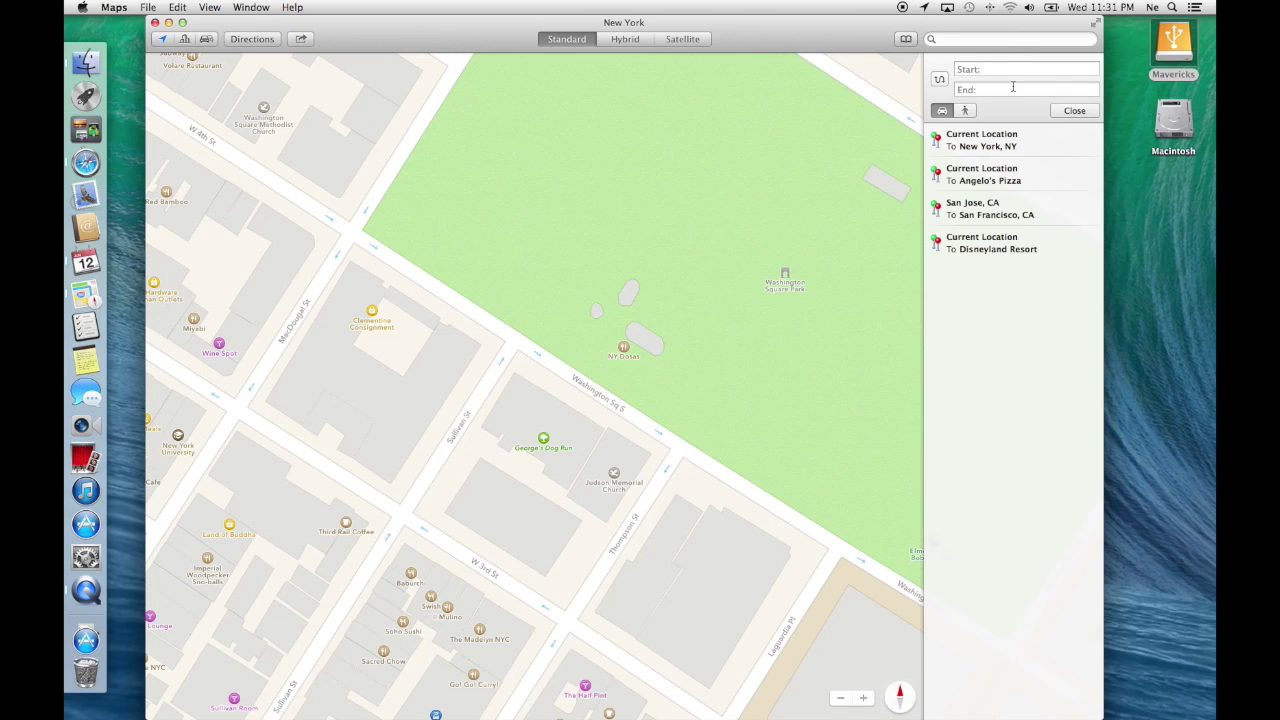
Search Maps for pizza, select The Half Pint, and get driving directions to it (288 miles via I-95)
click(1007, 40)
text(pi)
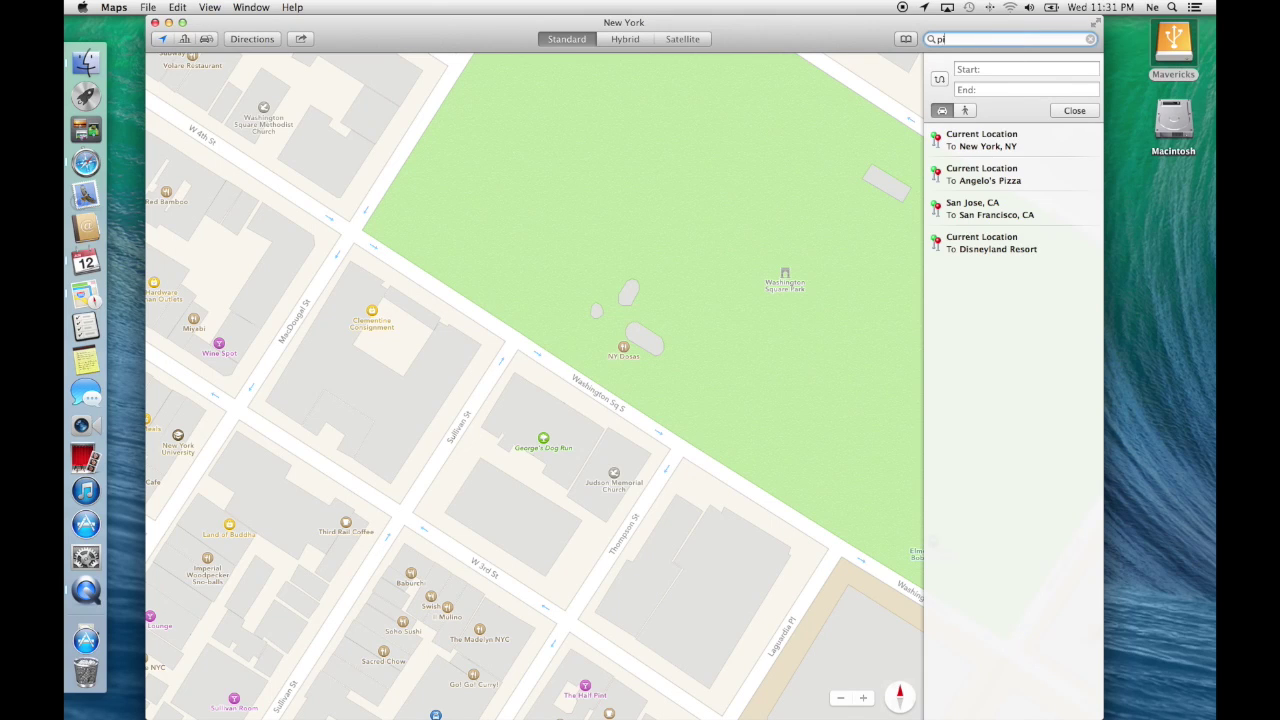
text(zza)
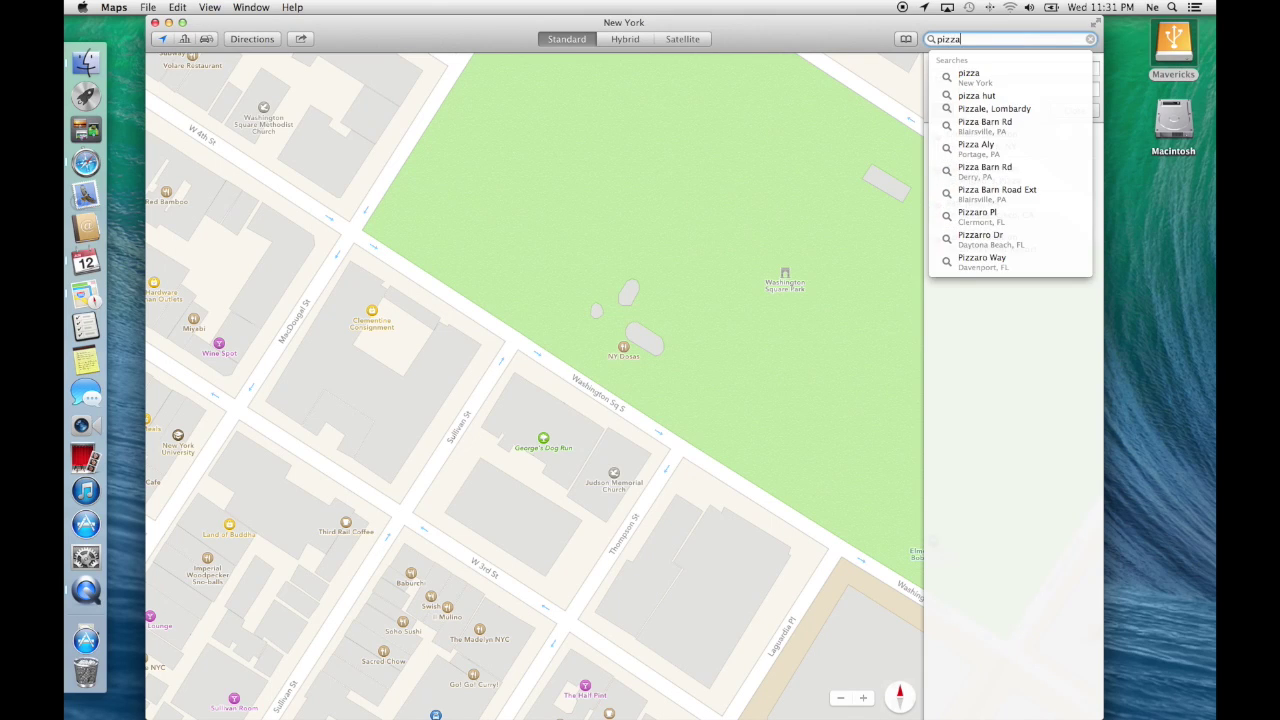
key(Return)
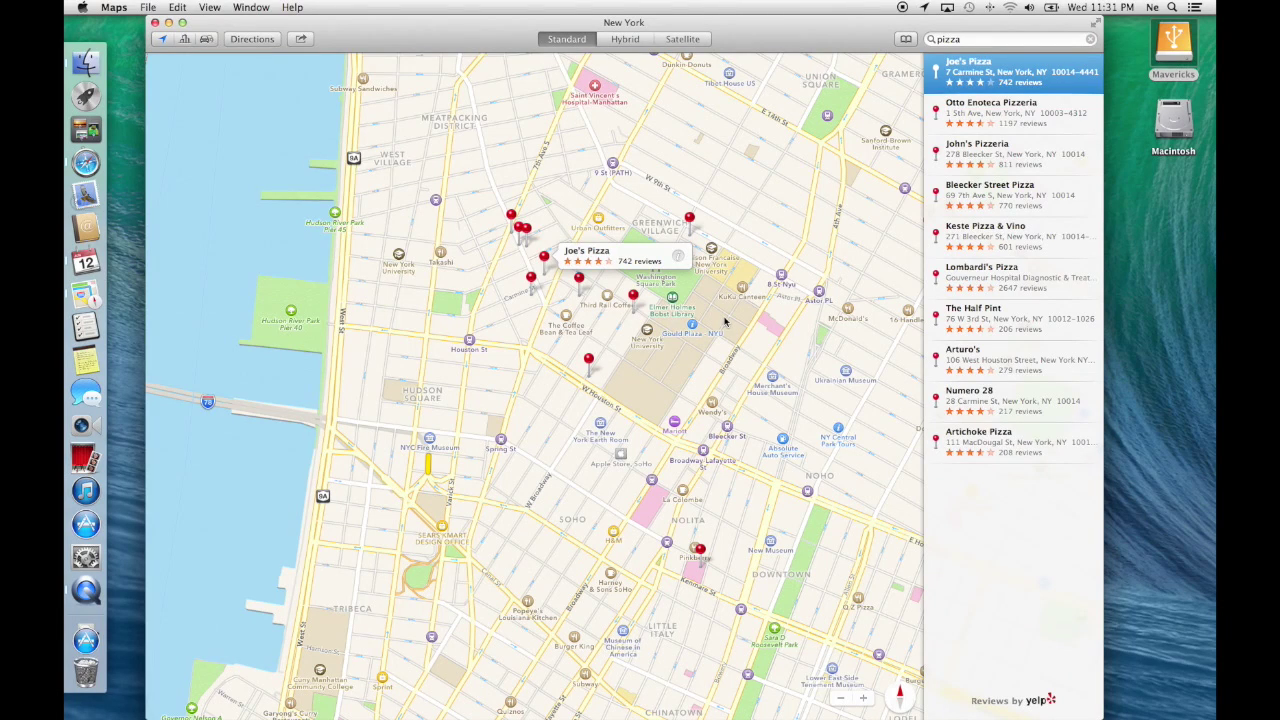
click(633, 295)
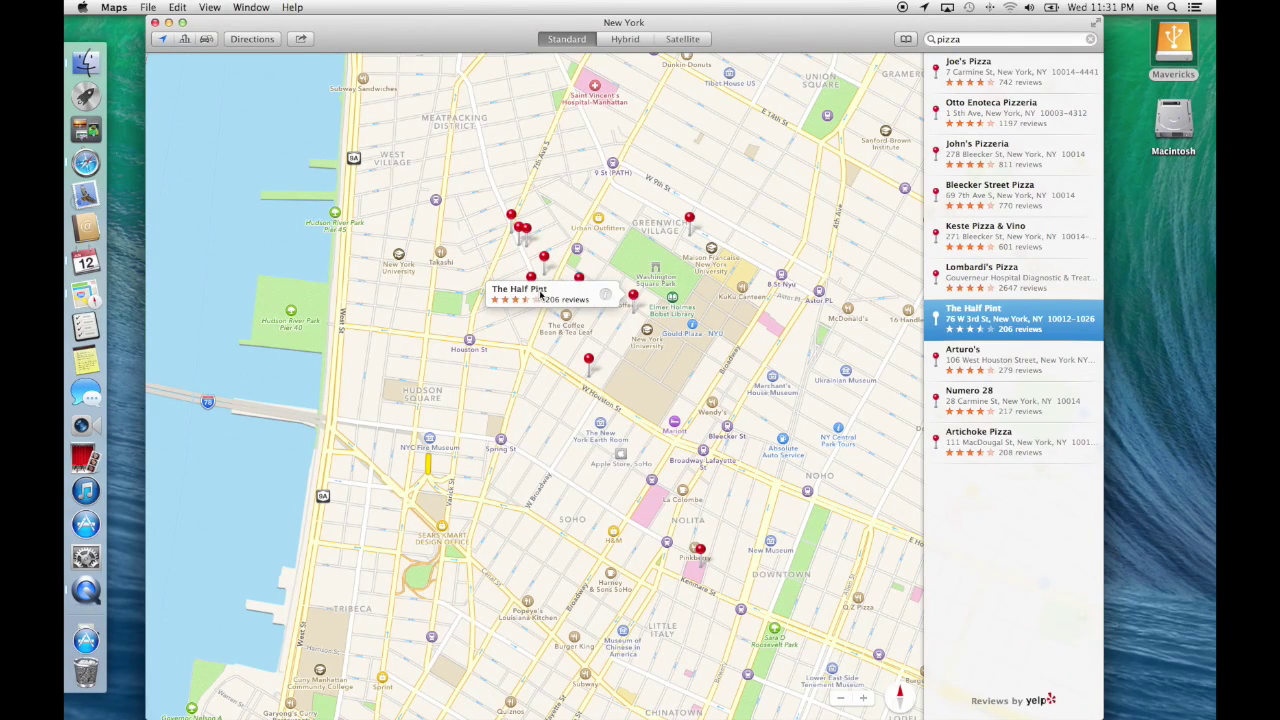
click(607, 296)
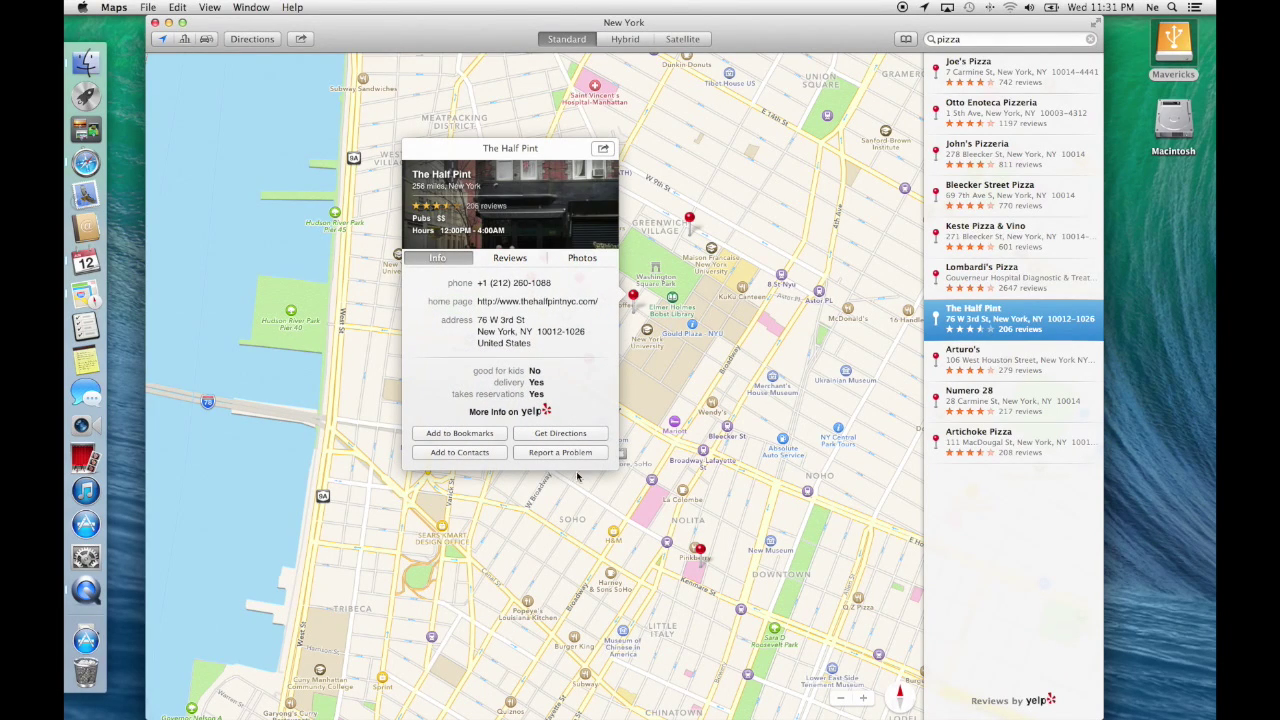
click(575, 438)
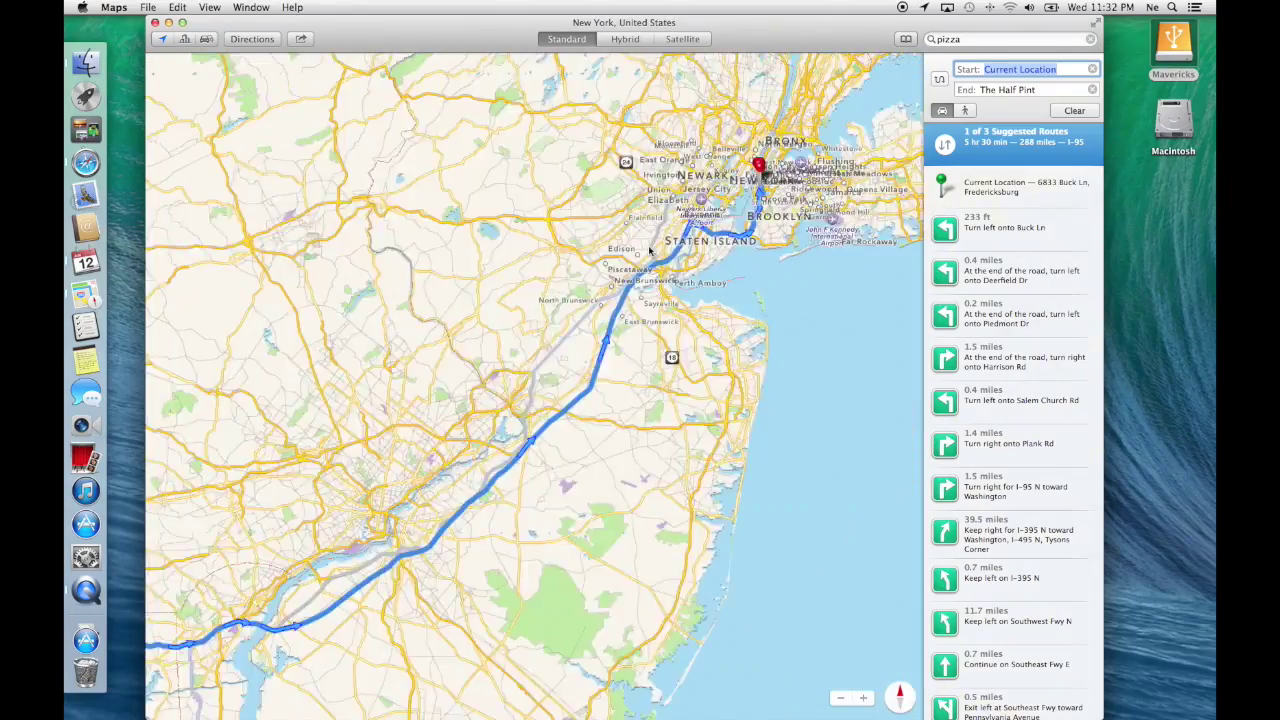
Switch the route to walking, clear the start location, and zoom into SoHo and Tribeca
click(965, 110)
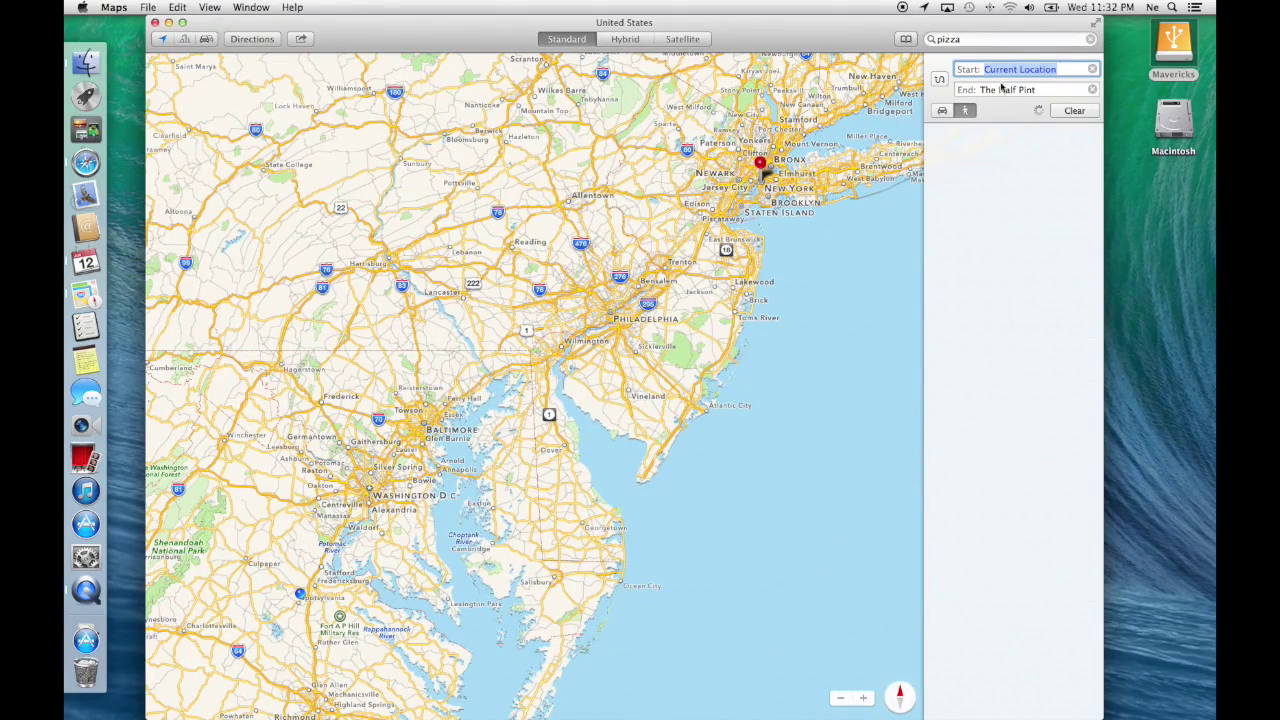
key(BackSpace)
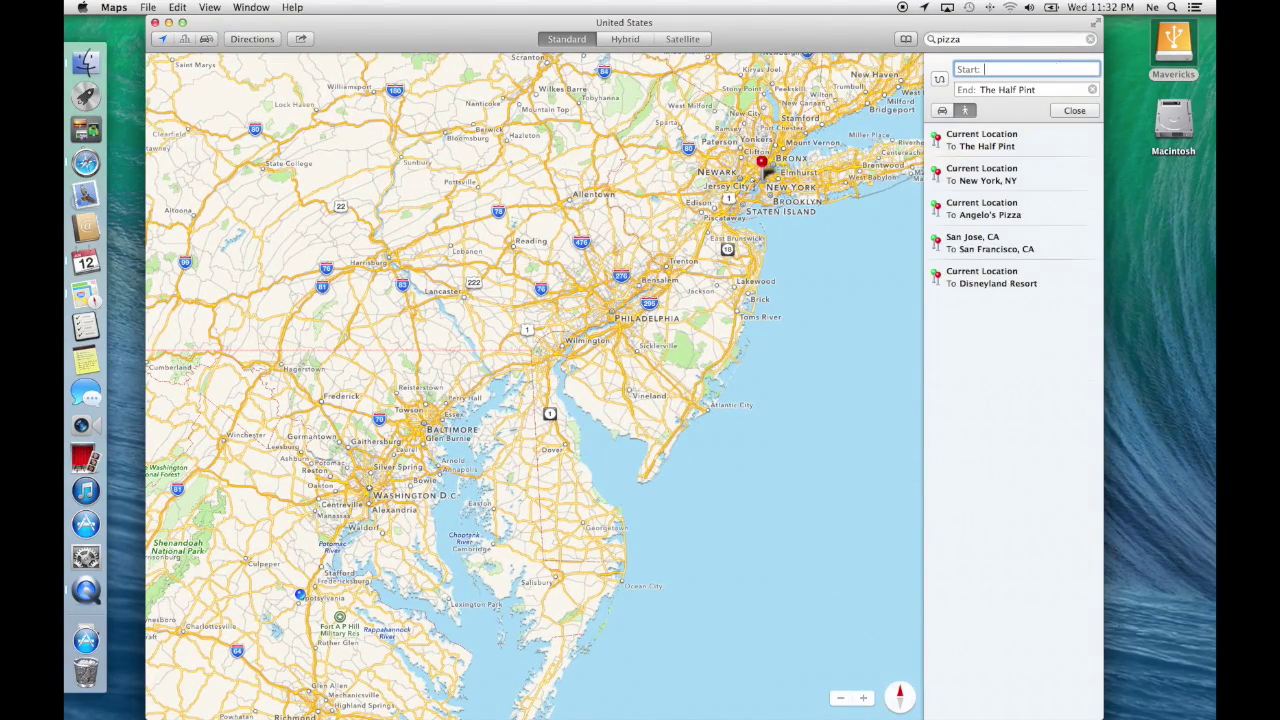
double_click(765, 171)
double_click(765, 188)
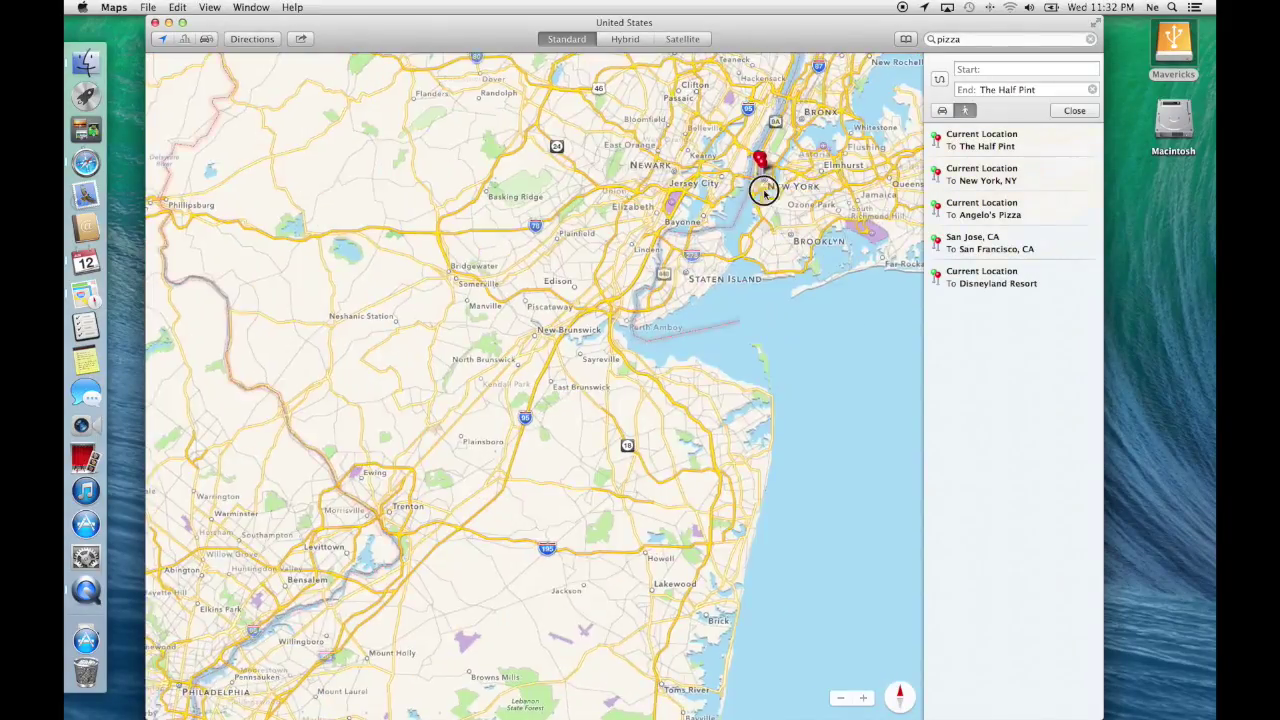
double_click(763, 172)
double_click(766, 175)
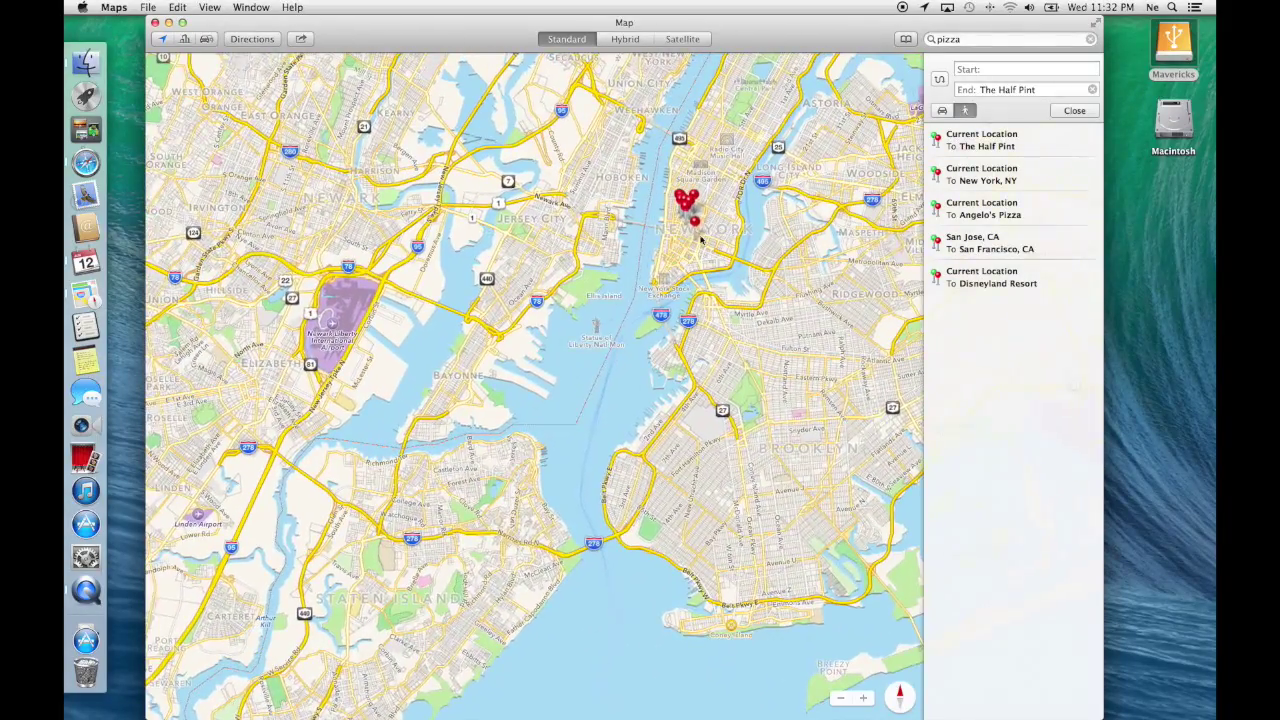
double_click(701, 236)
double_click(677, 236)
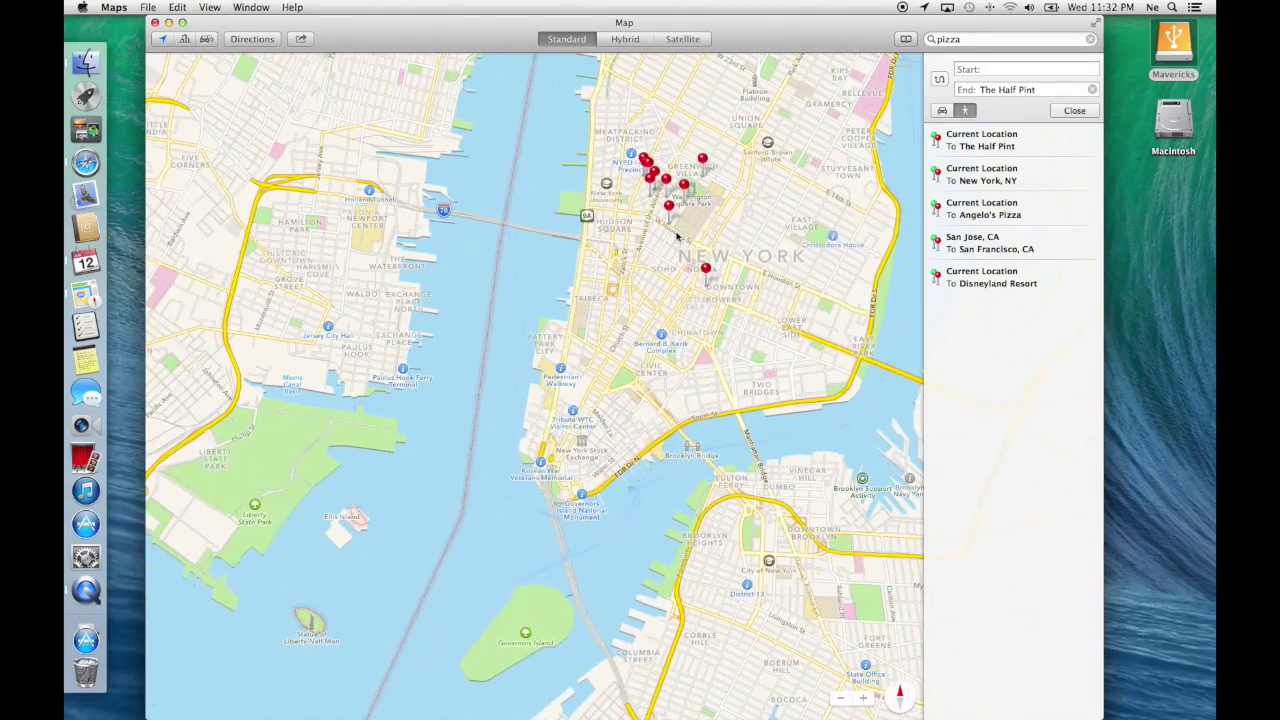
double_click(675, 237)
View The New York Earth Room details, clear the pizza search, and show Satellite in 3D
click(629, 251)
click(1090, 39)
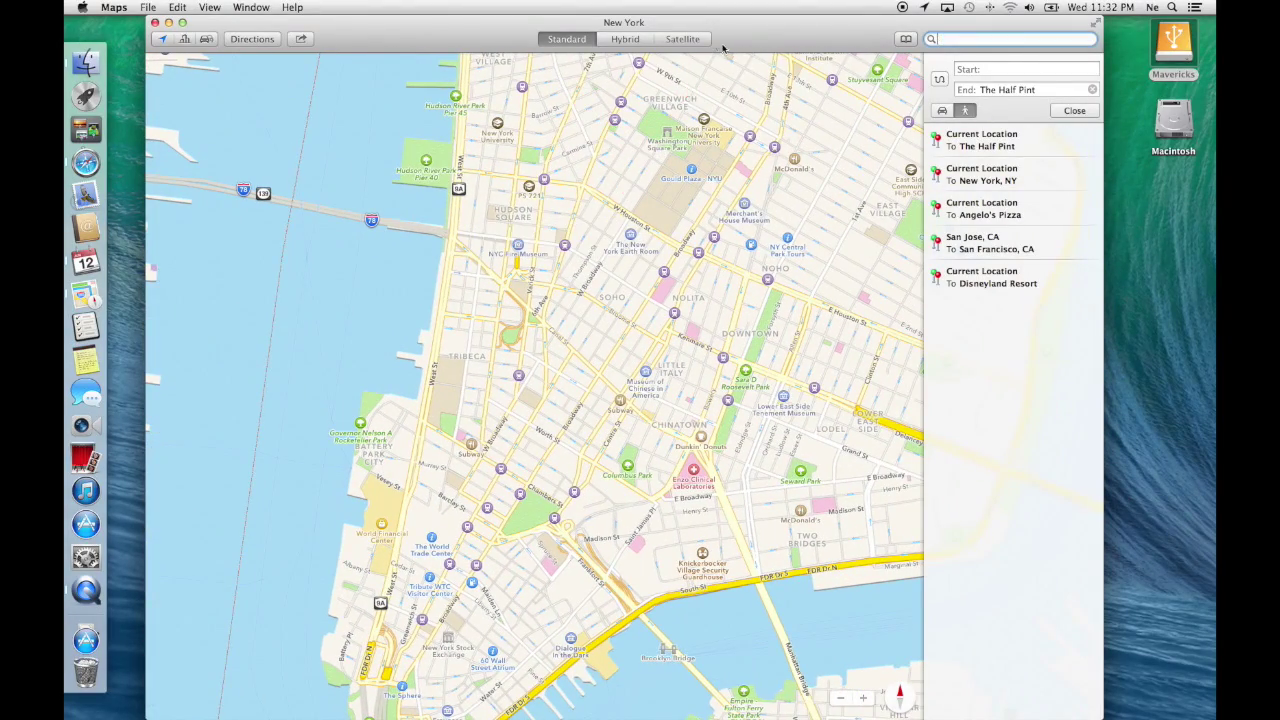
key(super+3)
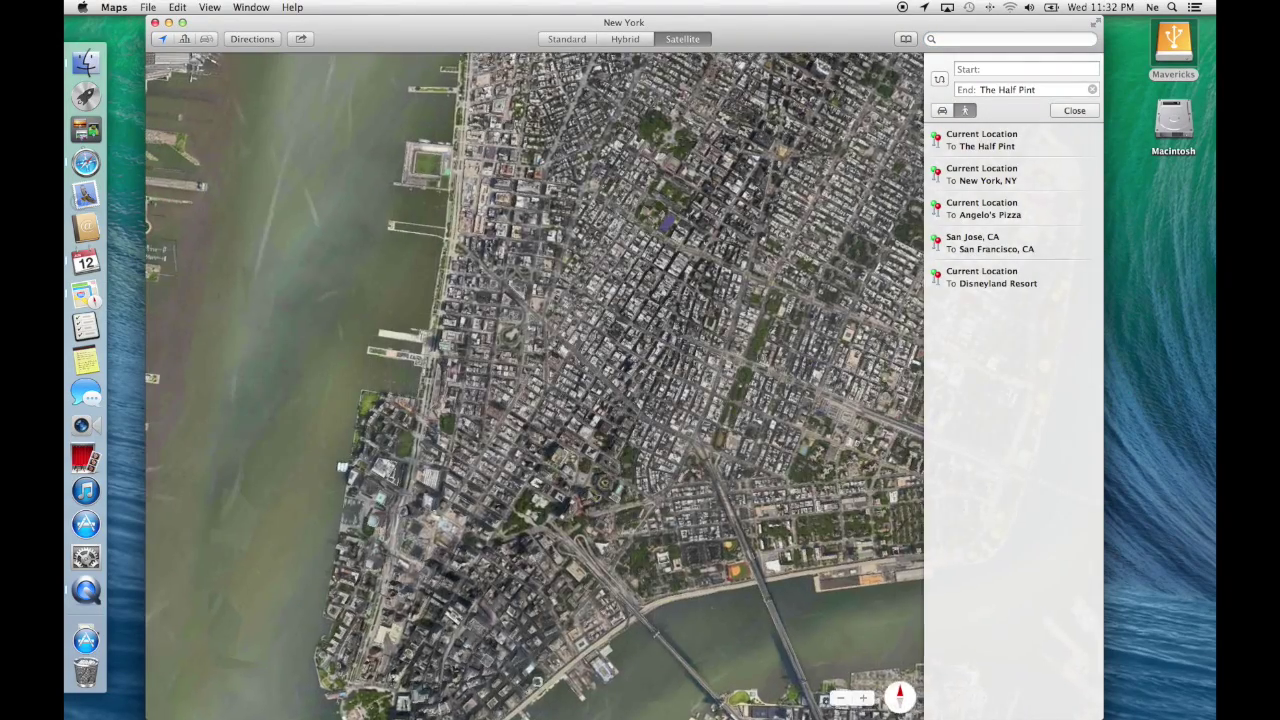
key(super+0)
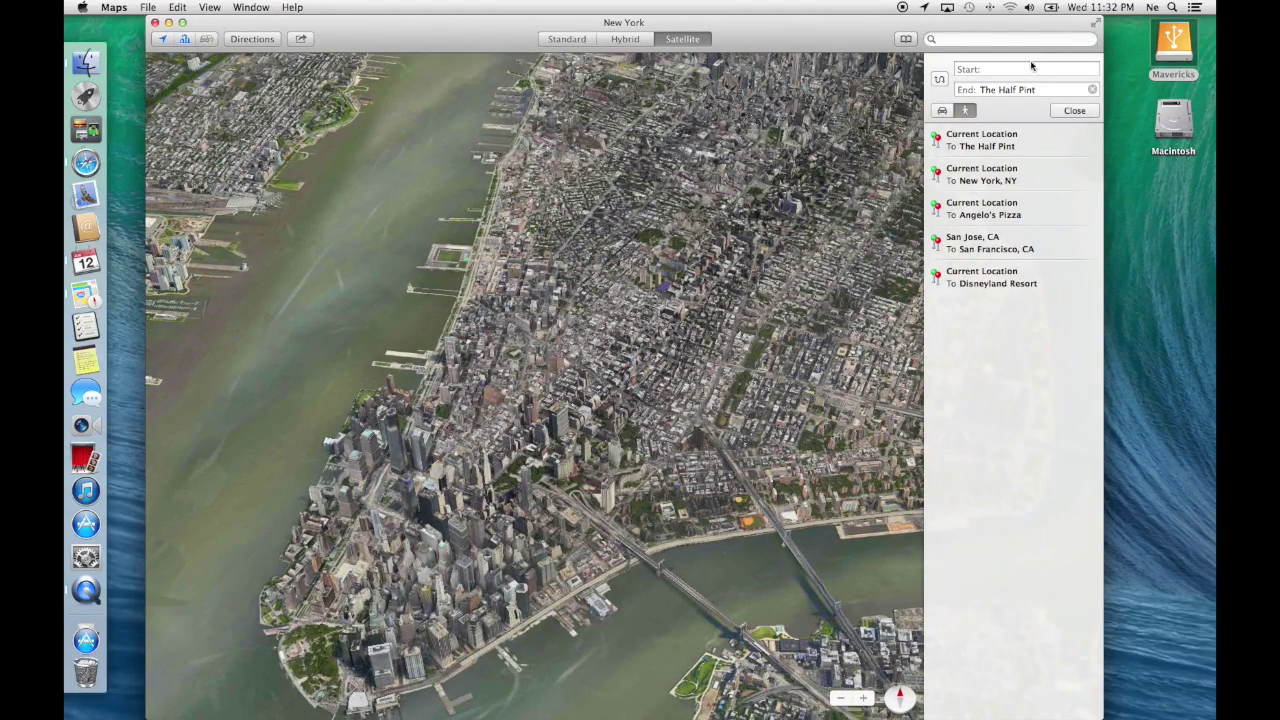
Fly over lower Manhattan in full screen around One World Trade Center, then exit and close Maps
click(1096, 29)
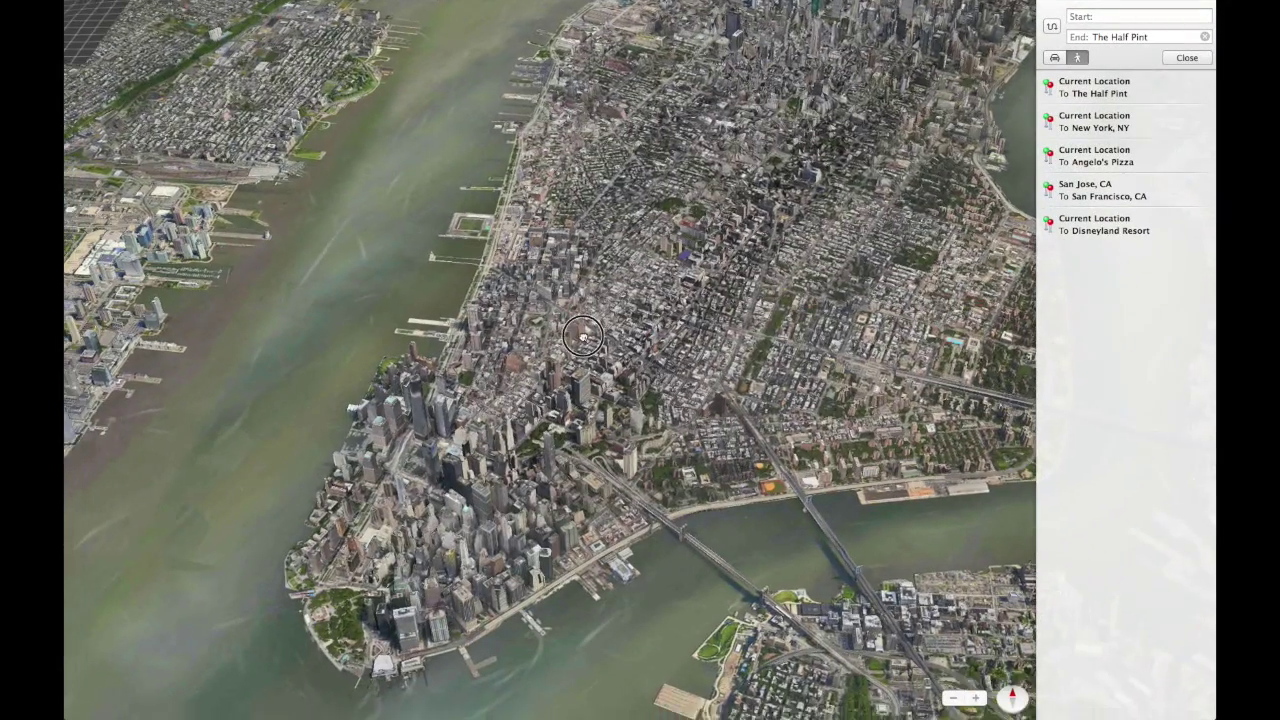
alt+double_click(583, 337)
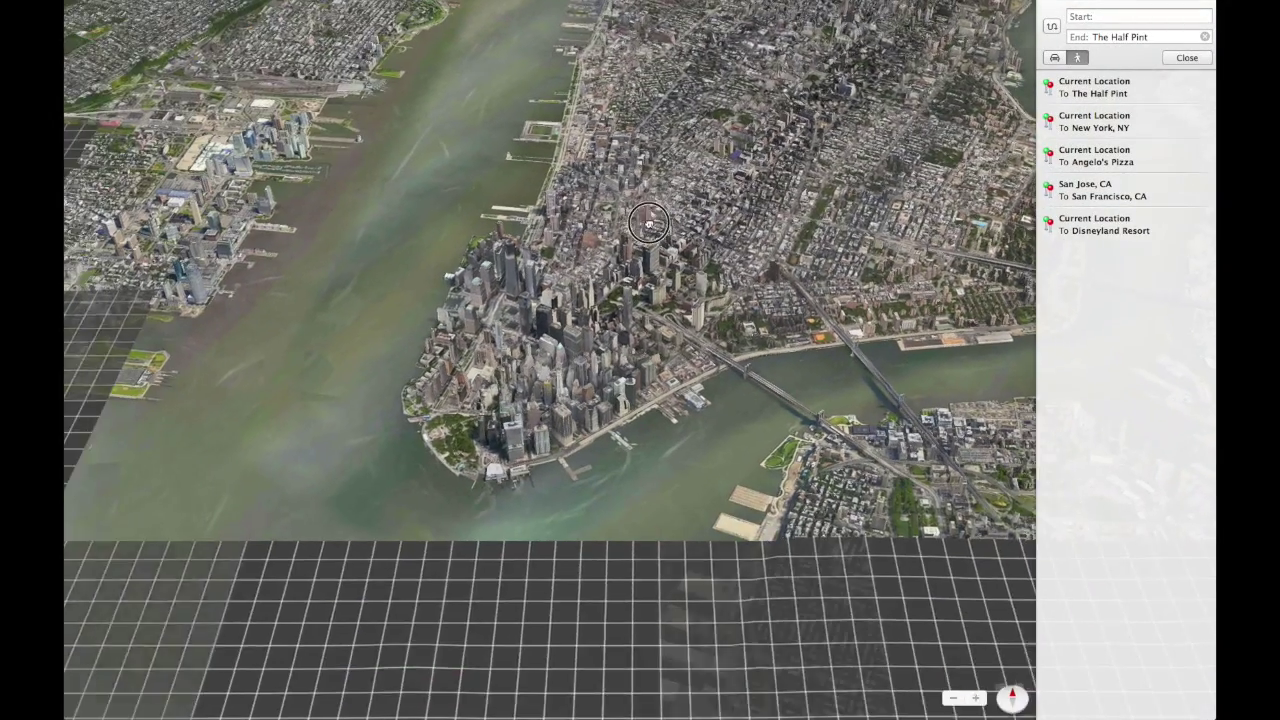
scroll(574, 381, up, 2)
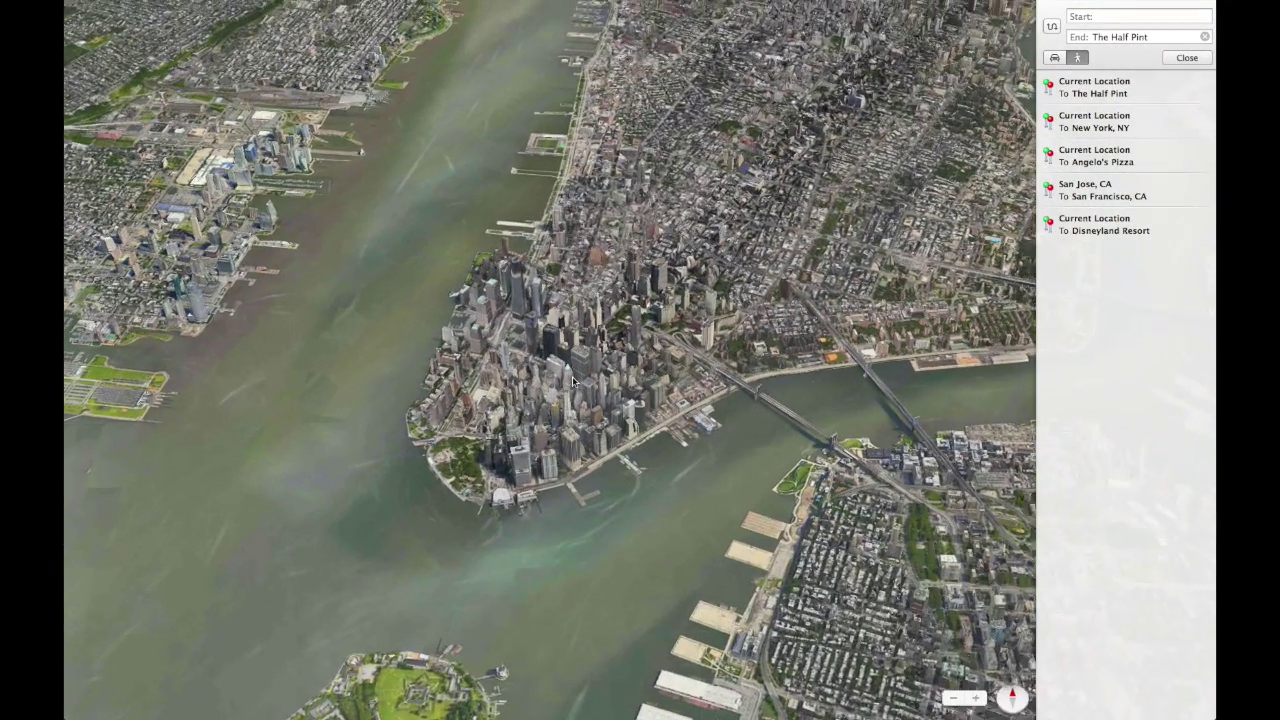
scroll(573, 380, up, 5)
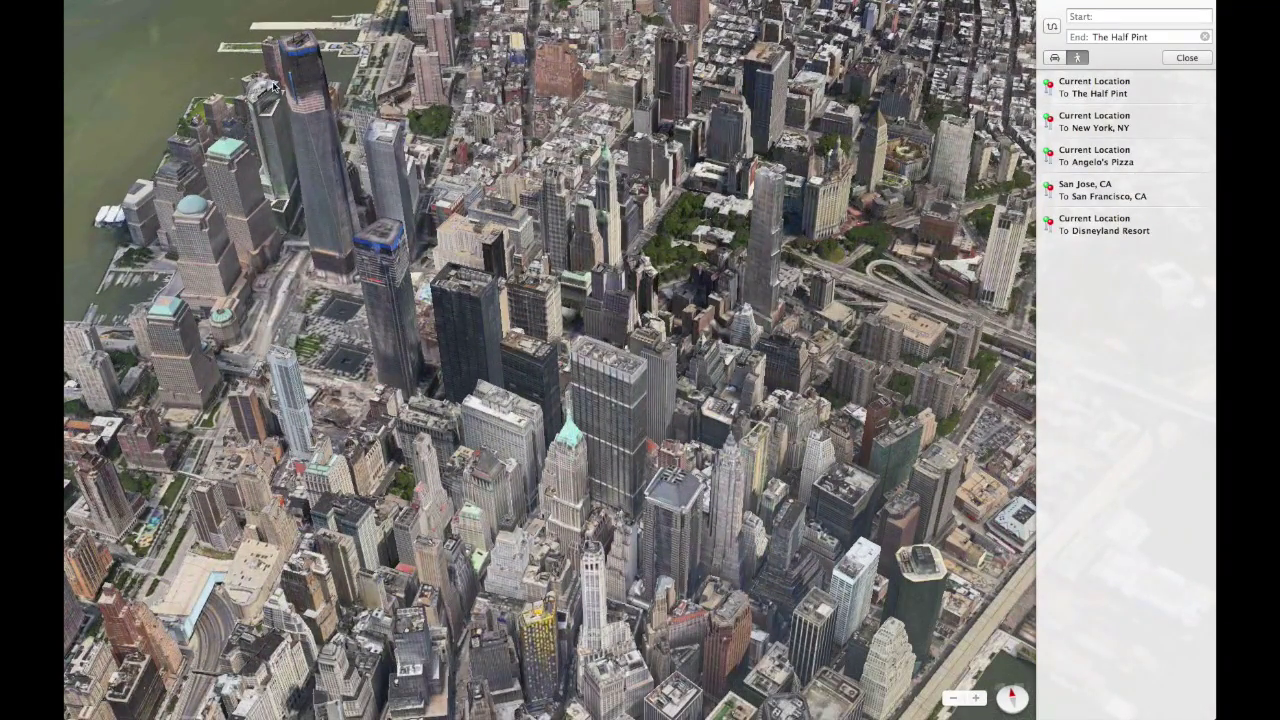
drag(277, 89, 537, 358)
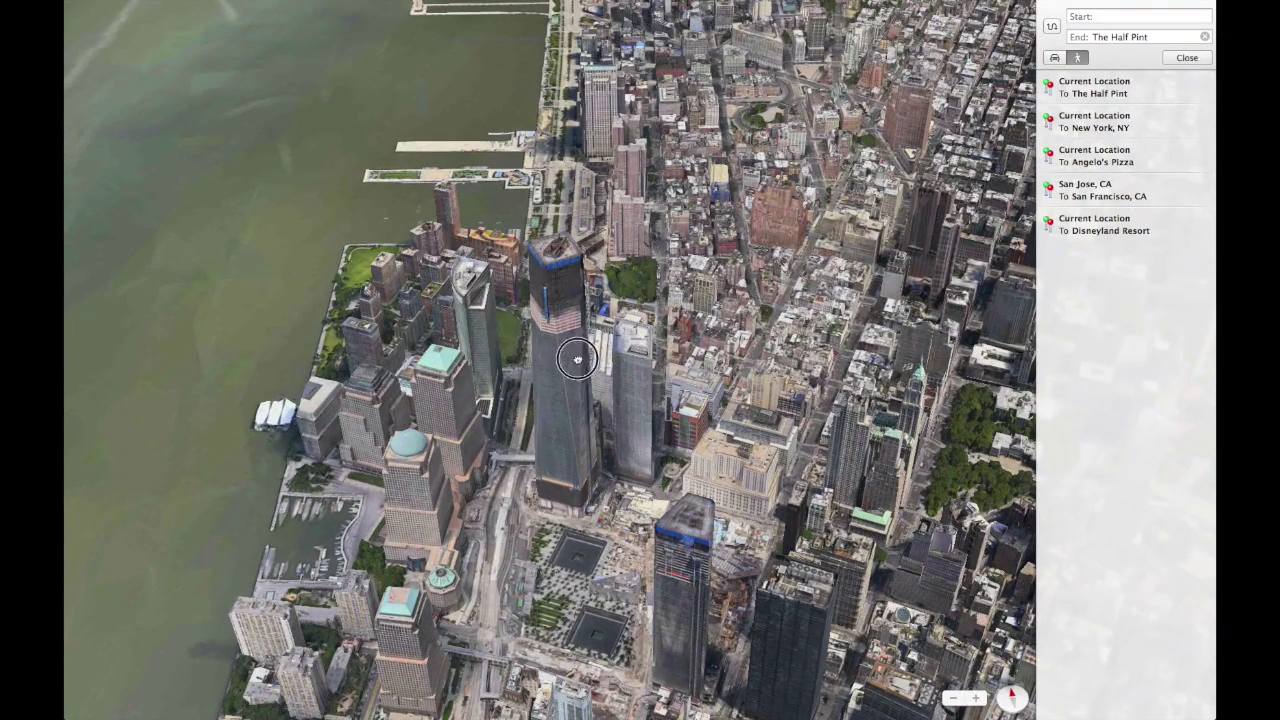
scroll(591, 291, down, 5)
double_click(591, 291)
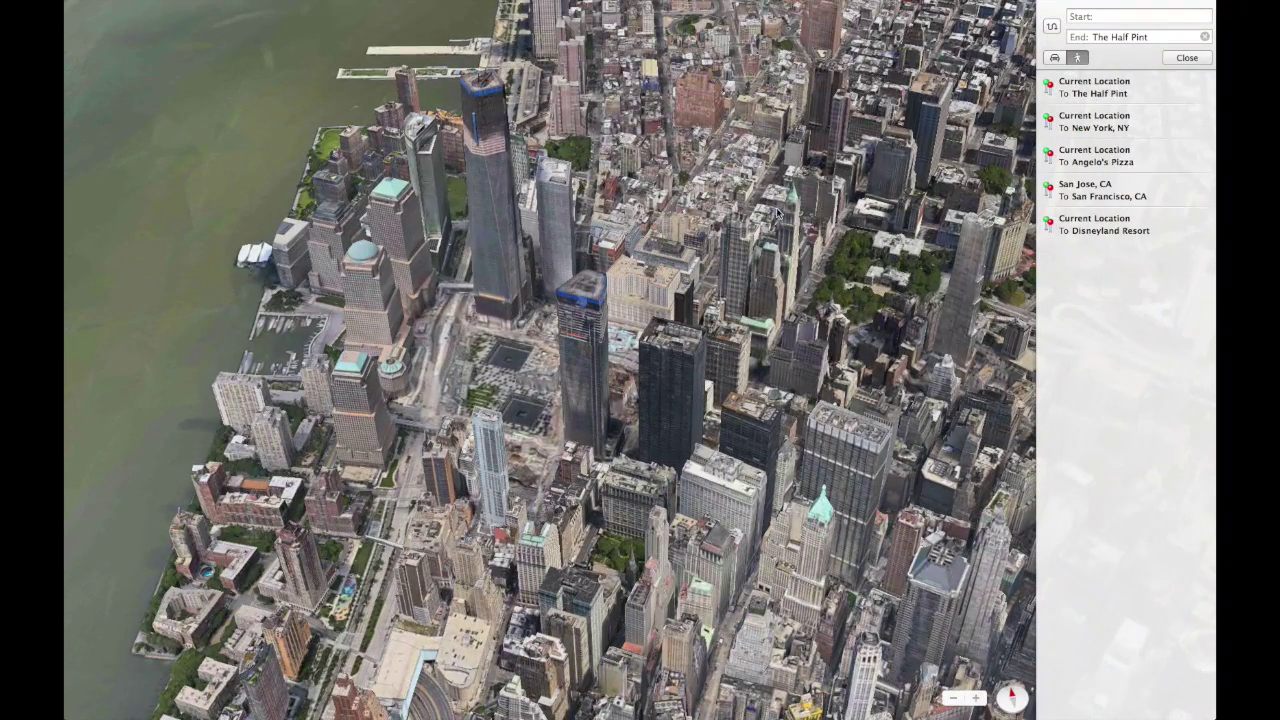
key(Escape)
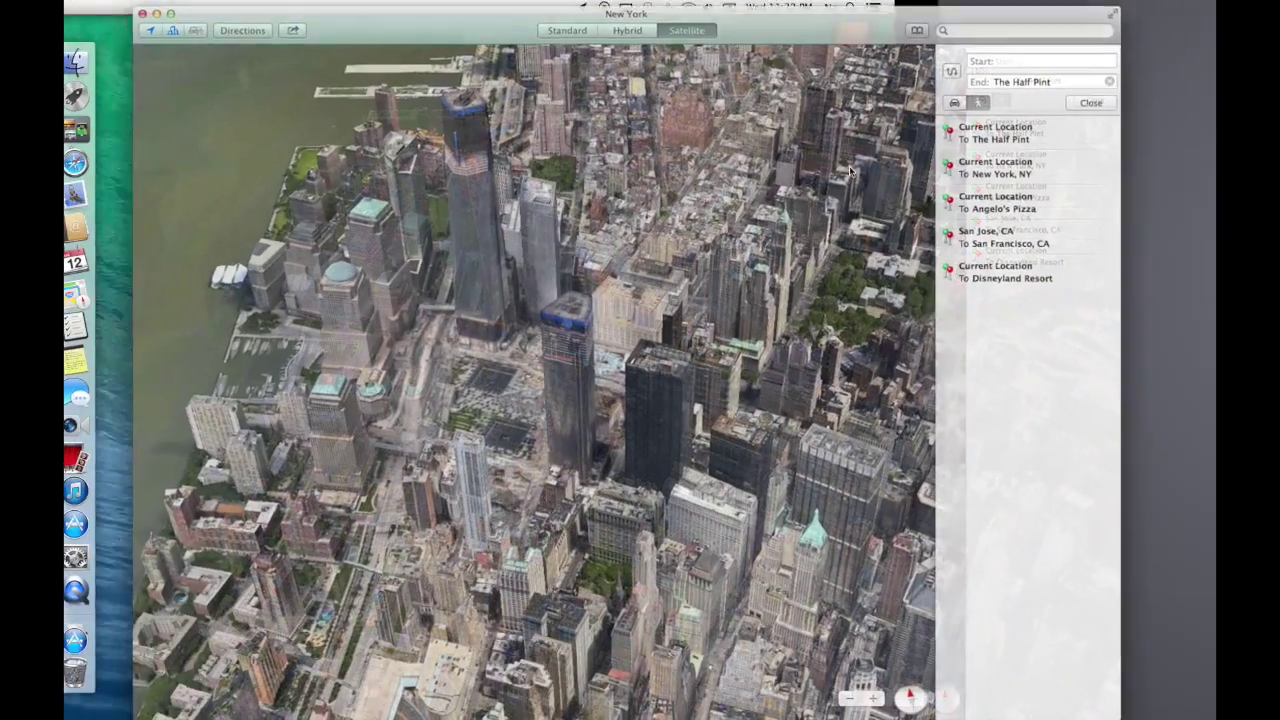
click(155, 22)
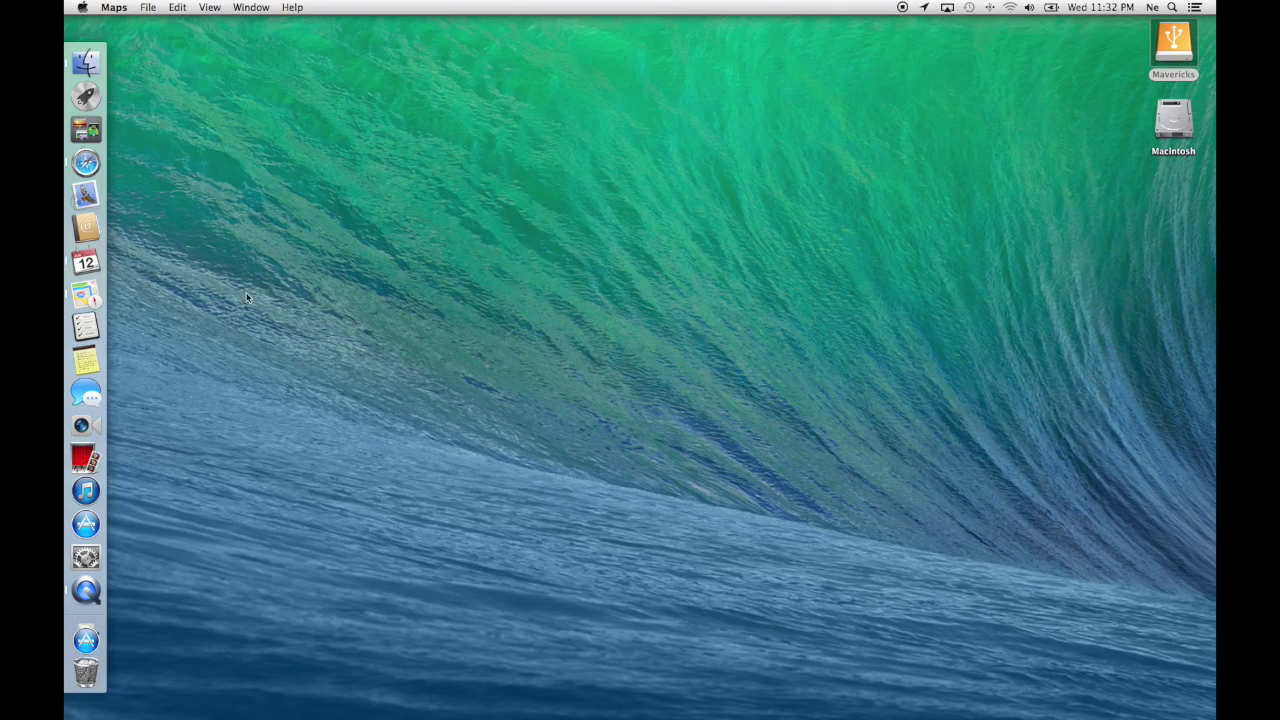
Launch Calendar and cycle through Week, Month and Year views, ending on June 2013 Month view
click(89, 263)
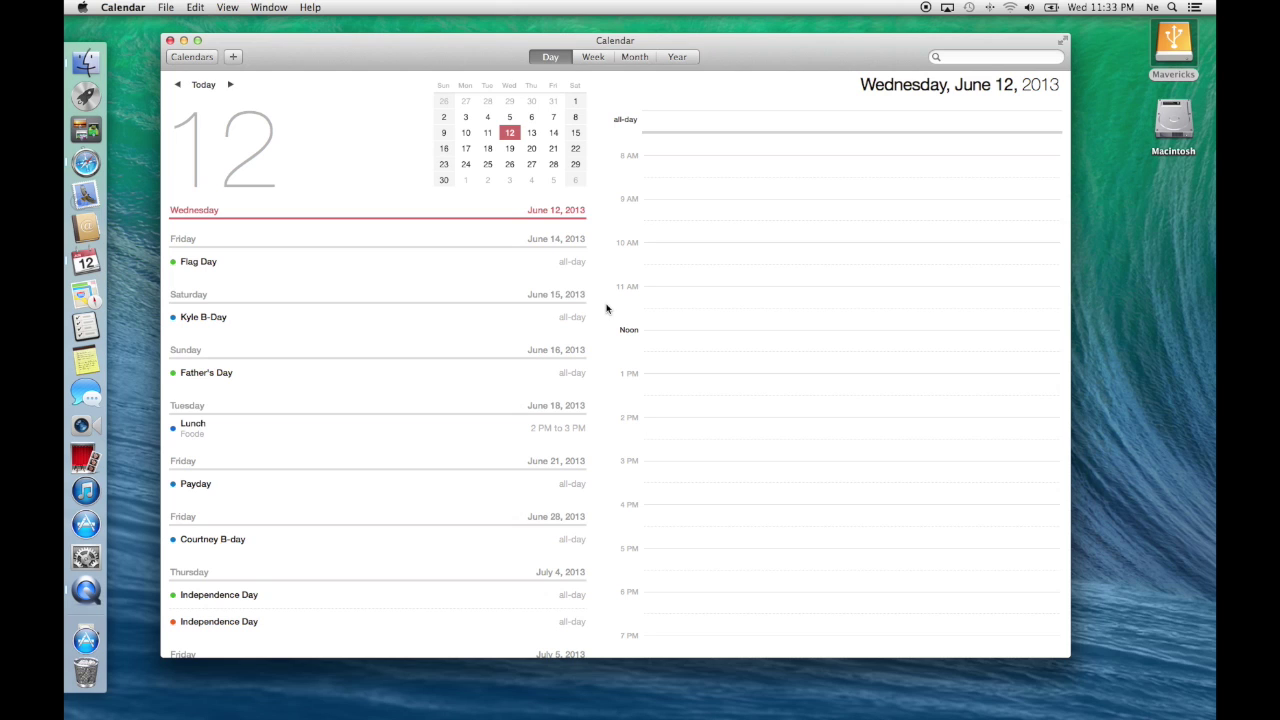
scroll(700, 355, up, 3)
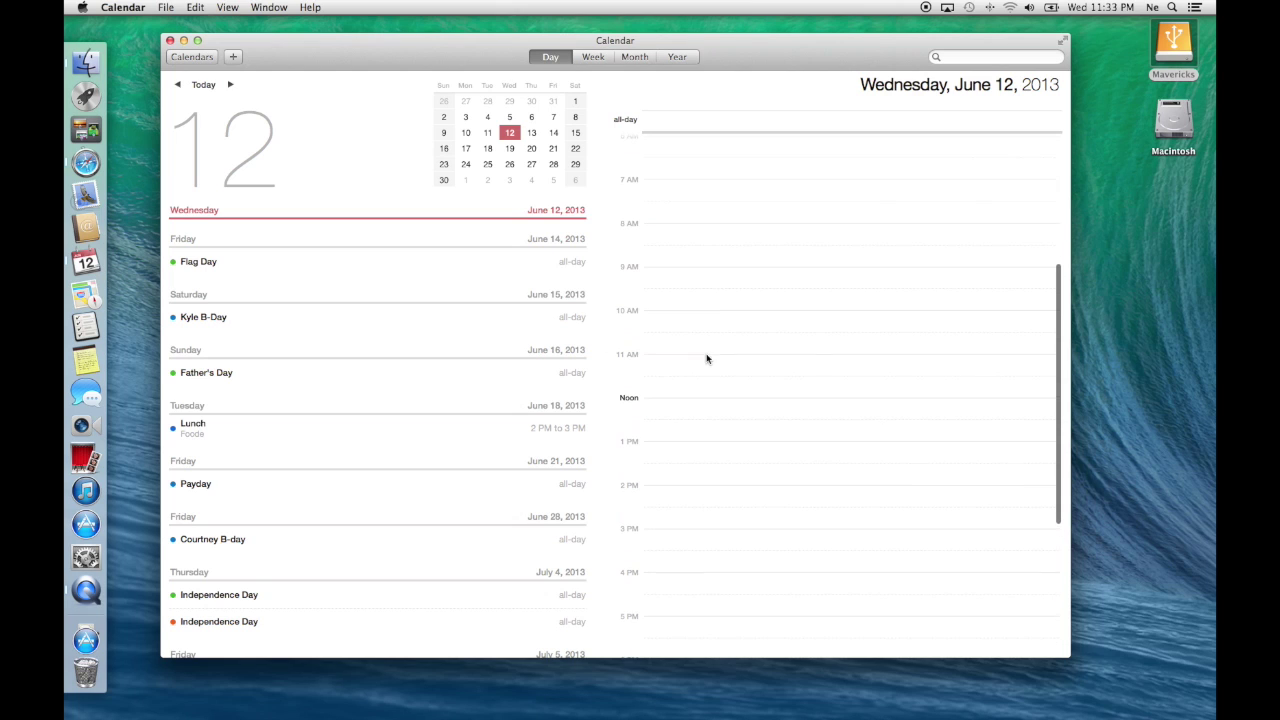
click(593, 57)
click(634, 57)
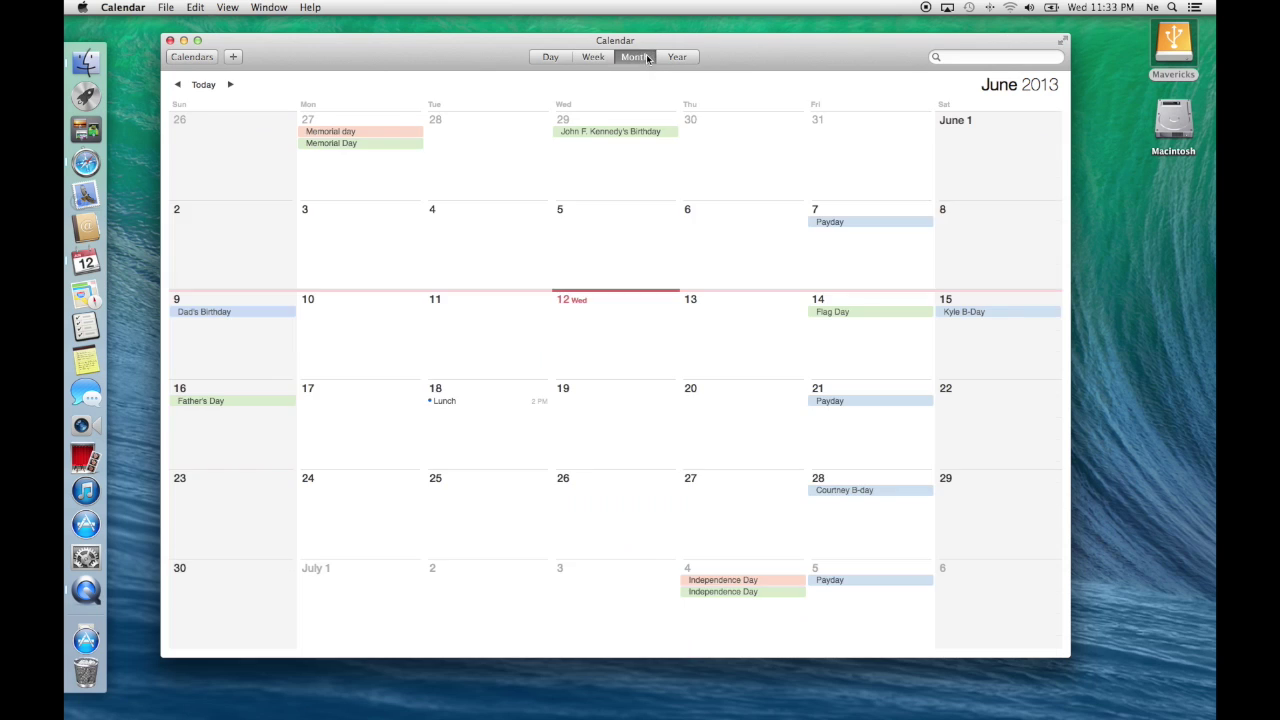
click(666, 57)
click(632, 58)
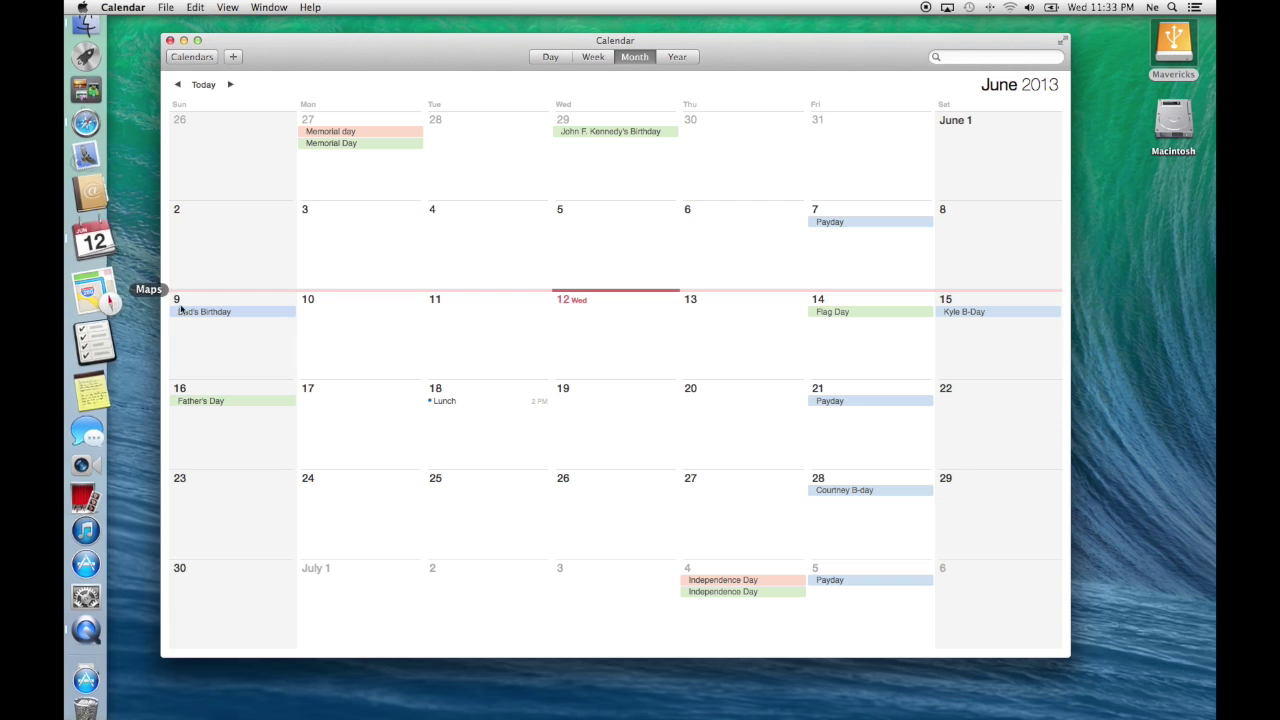
Create 'Lunch at 2pm' on June 19 and set its location to Foode in Fredericksburg
double_click(600, 428)
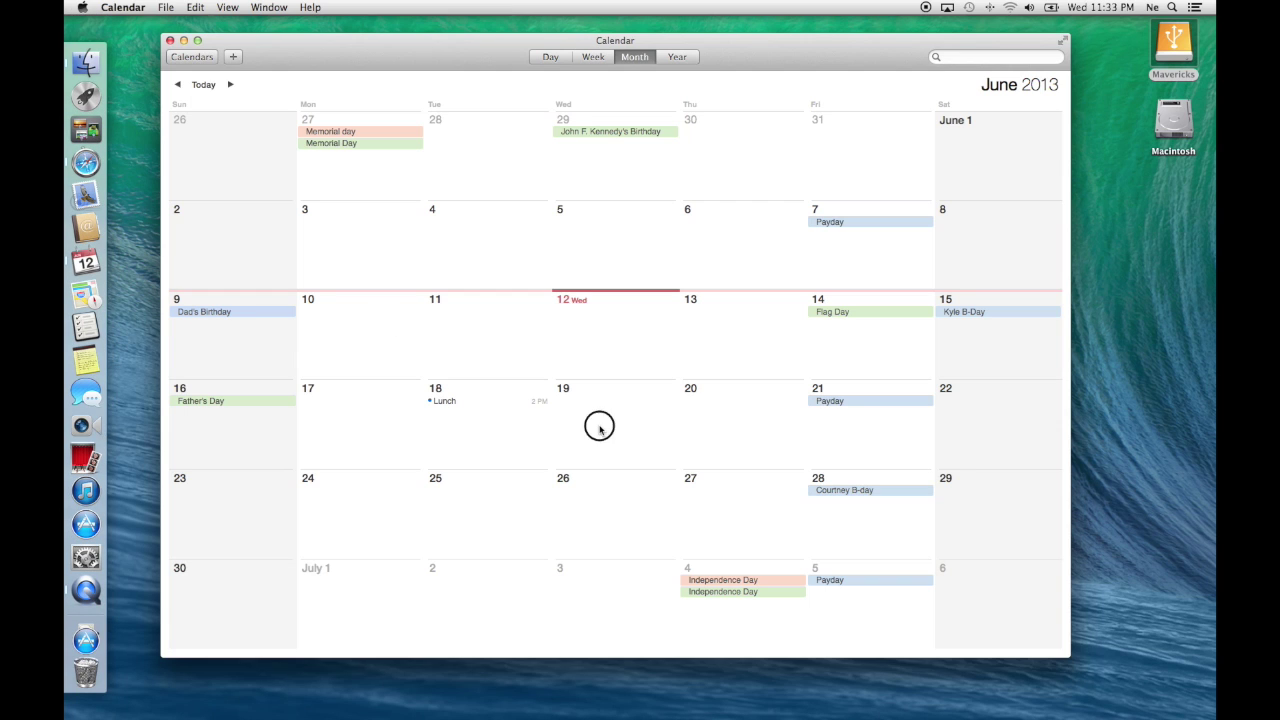
text(Lun)
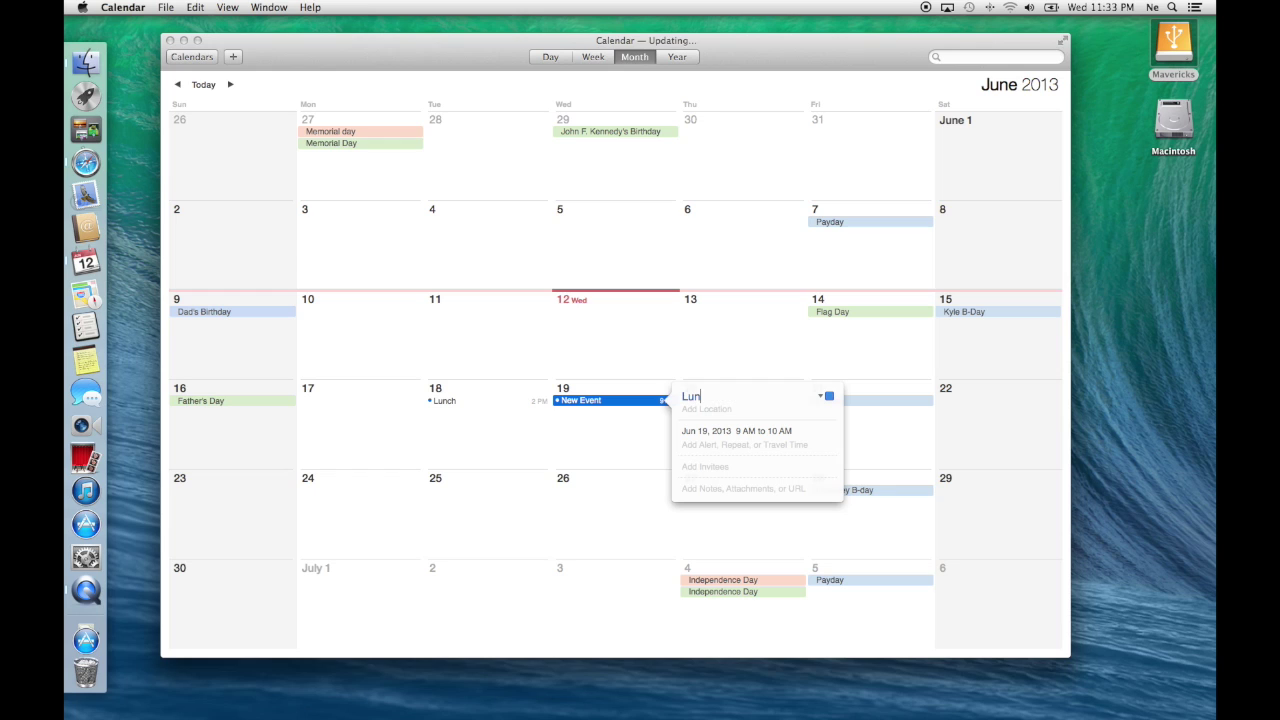
text(ch at 2pm)
key(Return)
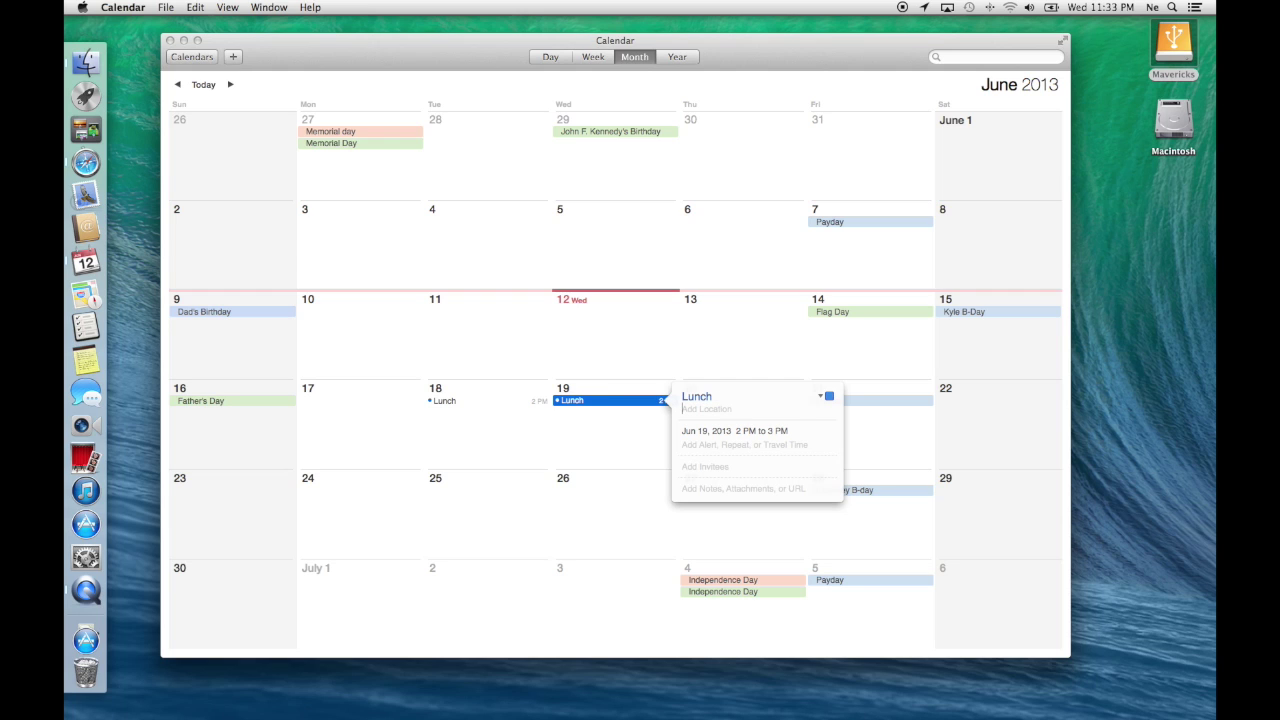
text(foode)
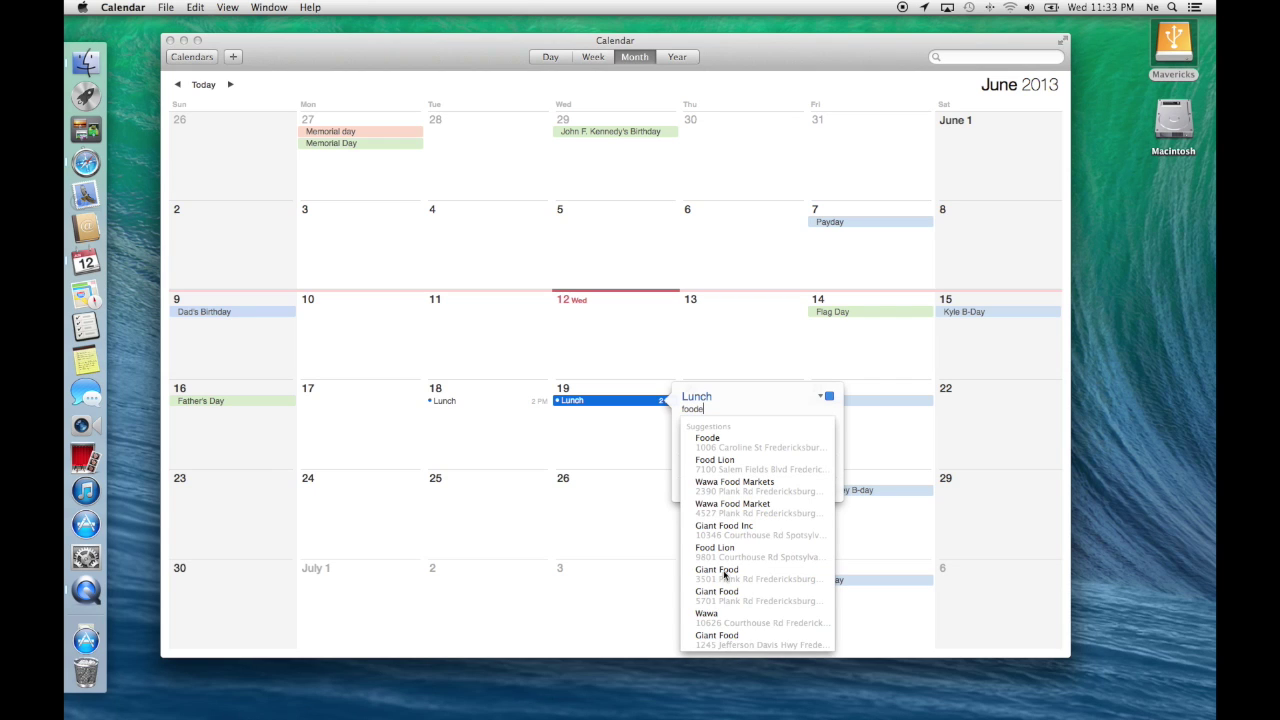
click(725, 445)
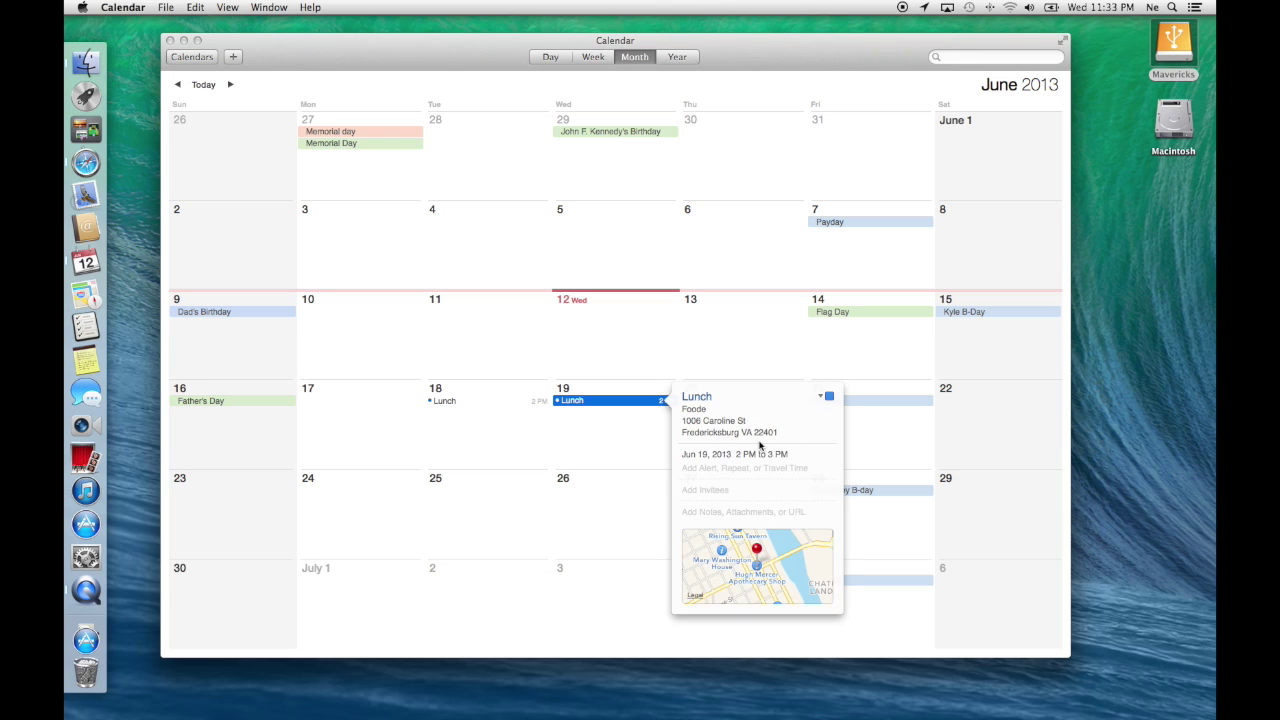
click(771, 587)
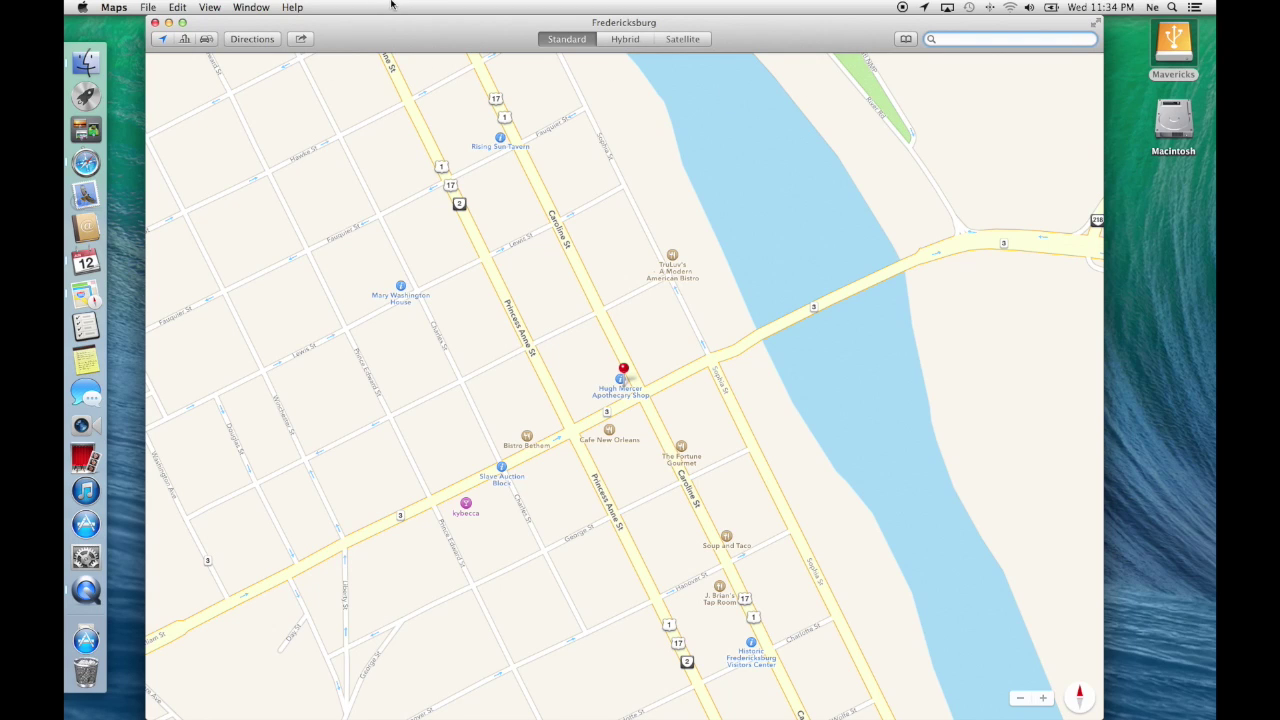
click(155, 22)
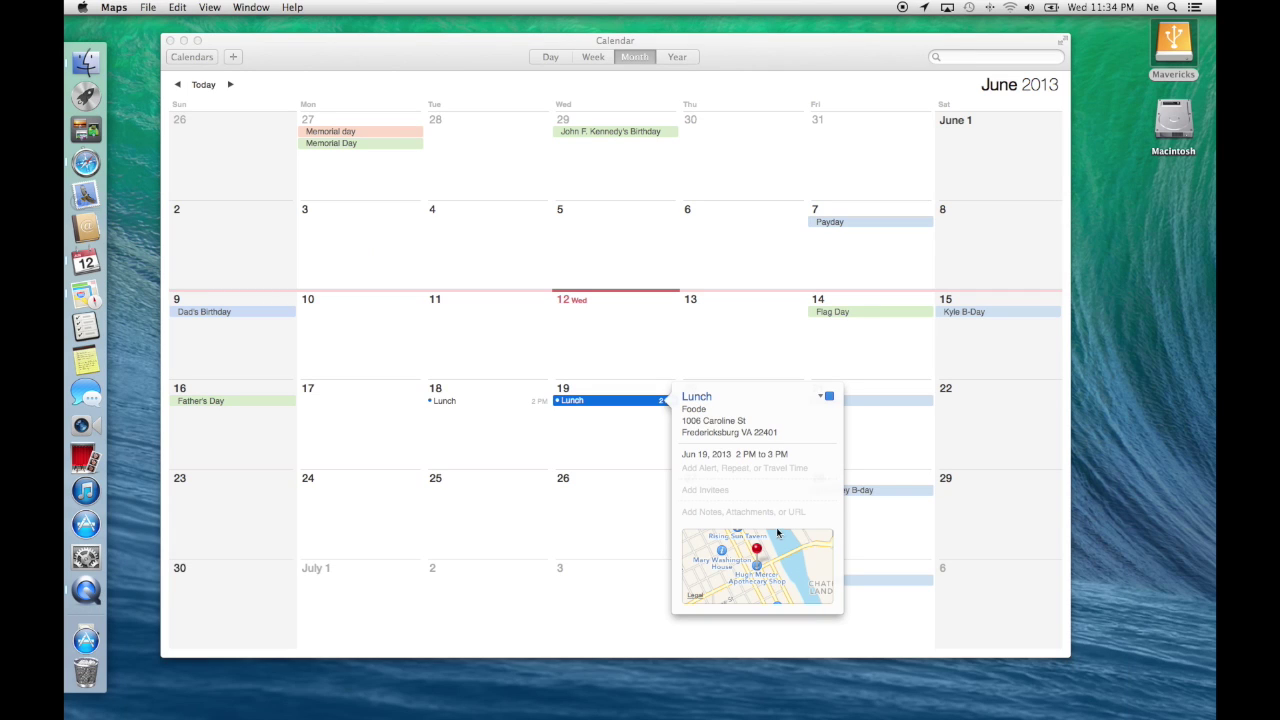
Give the June 19 Lunch event 15 minutes of travel time
click(800, 478)
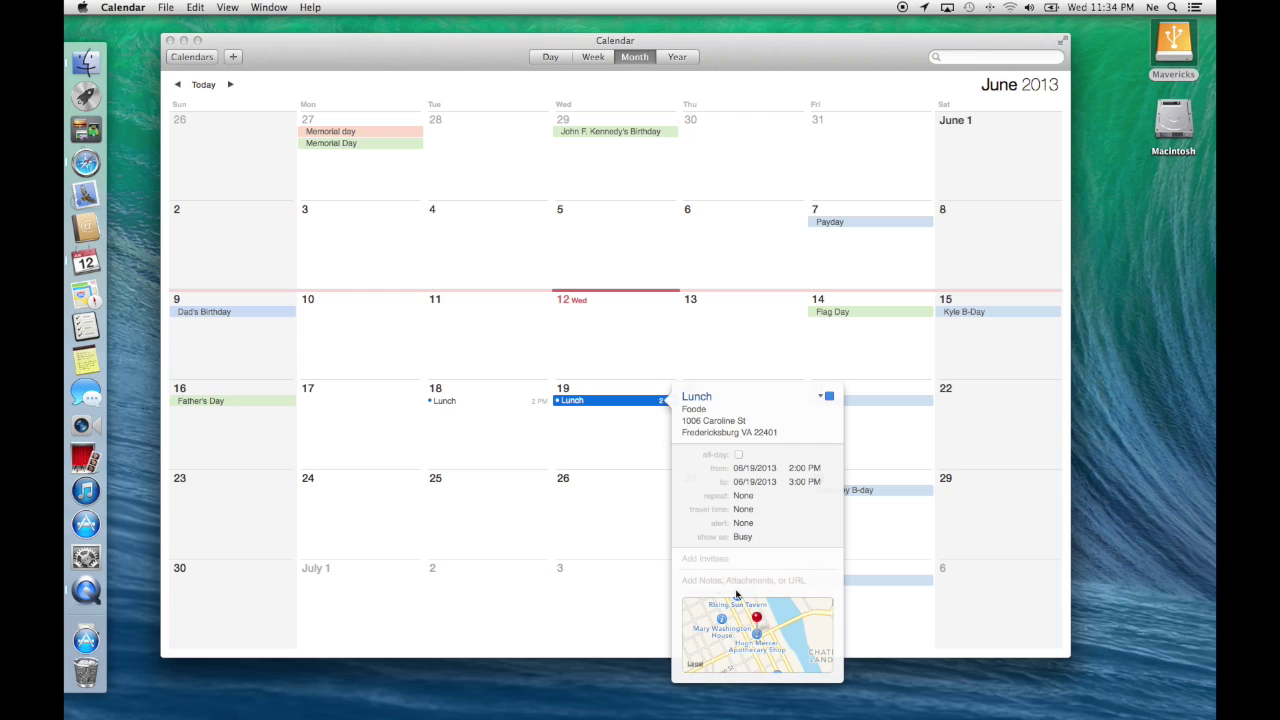
click(743, 509)
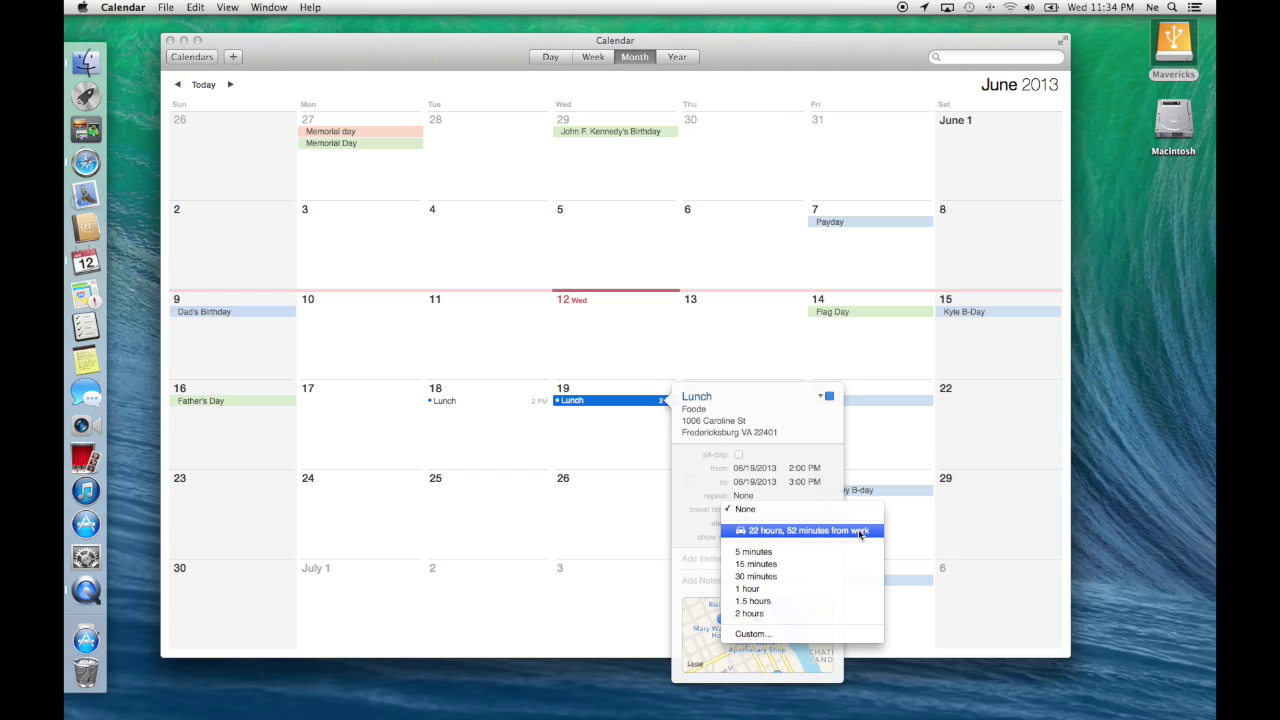
click(848, 564)
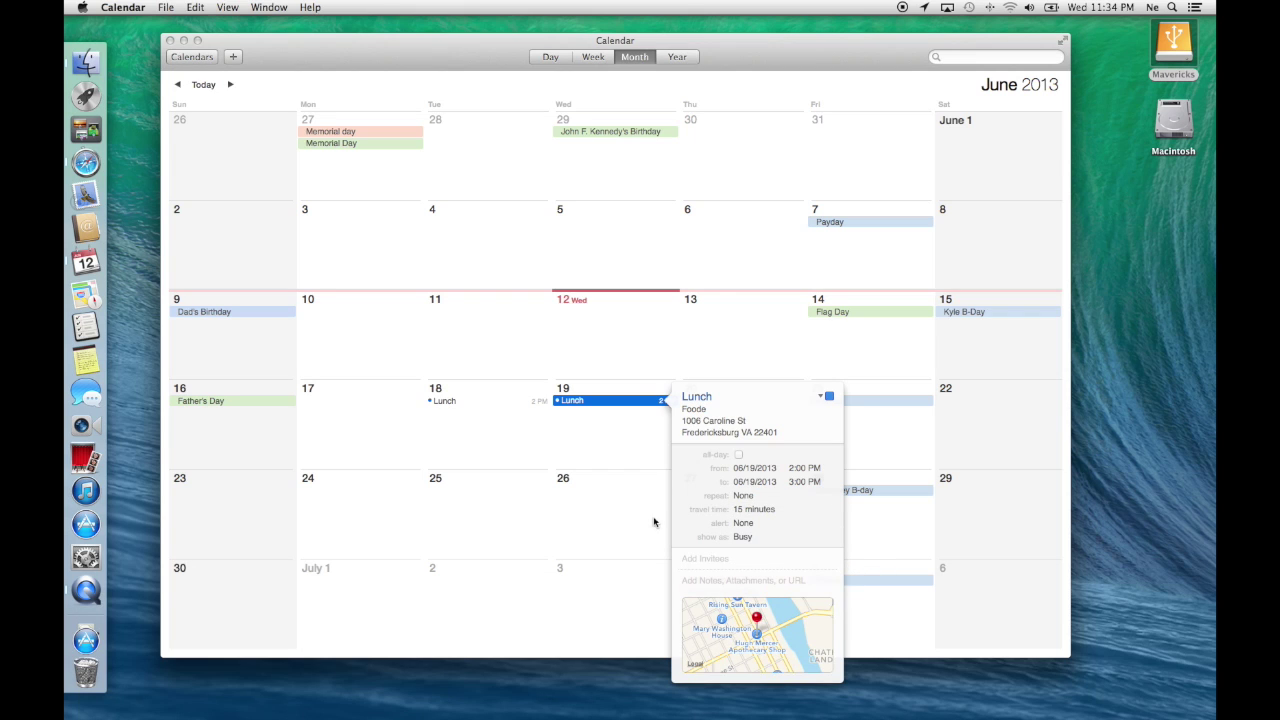
click(630, 460)
Preview the Lunch location Foode in Maps from the event's map thumbnail, then return to Calendar
click(628, 400)
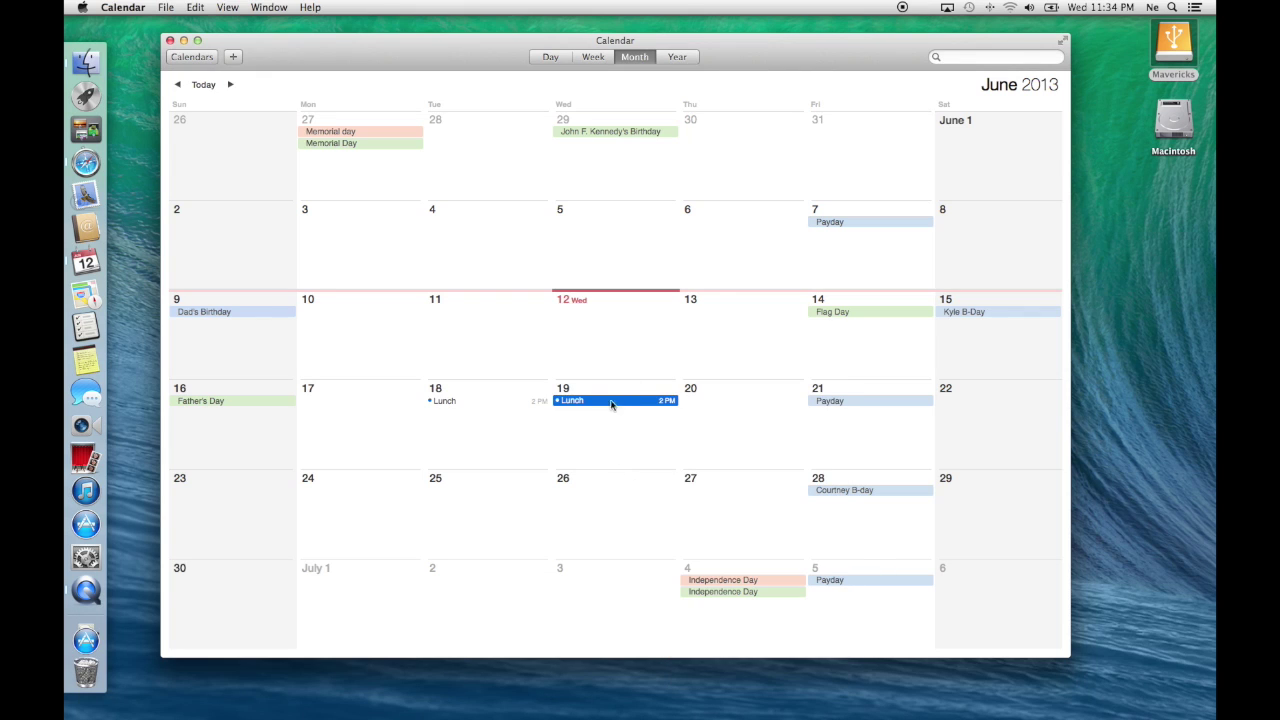
double_click(612, 402)
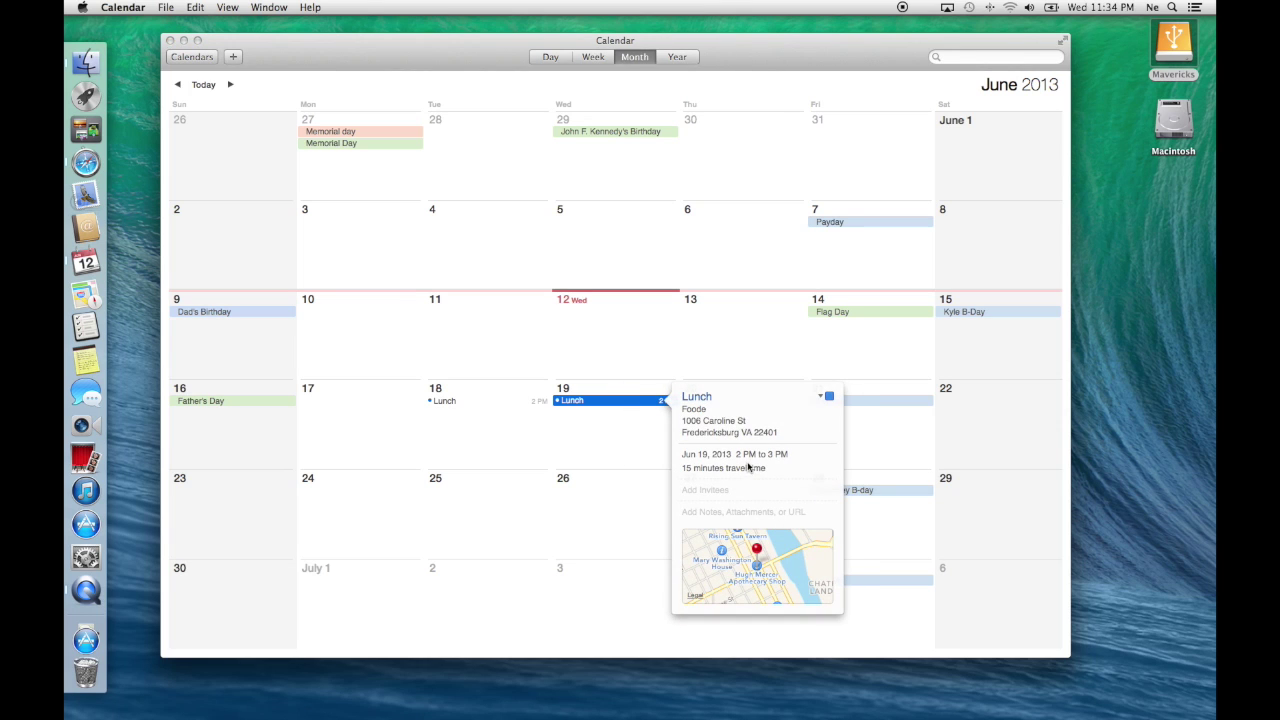
click(733, 555)
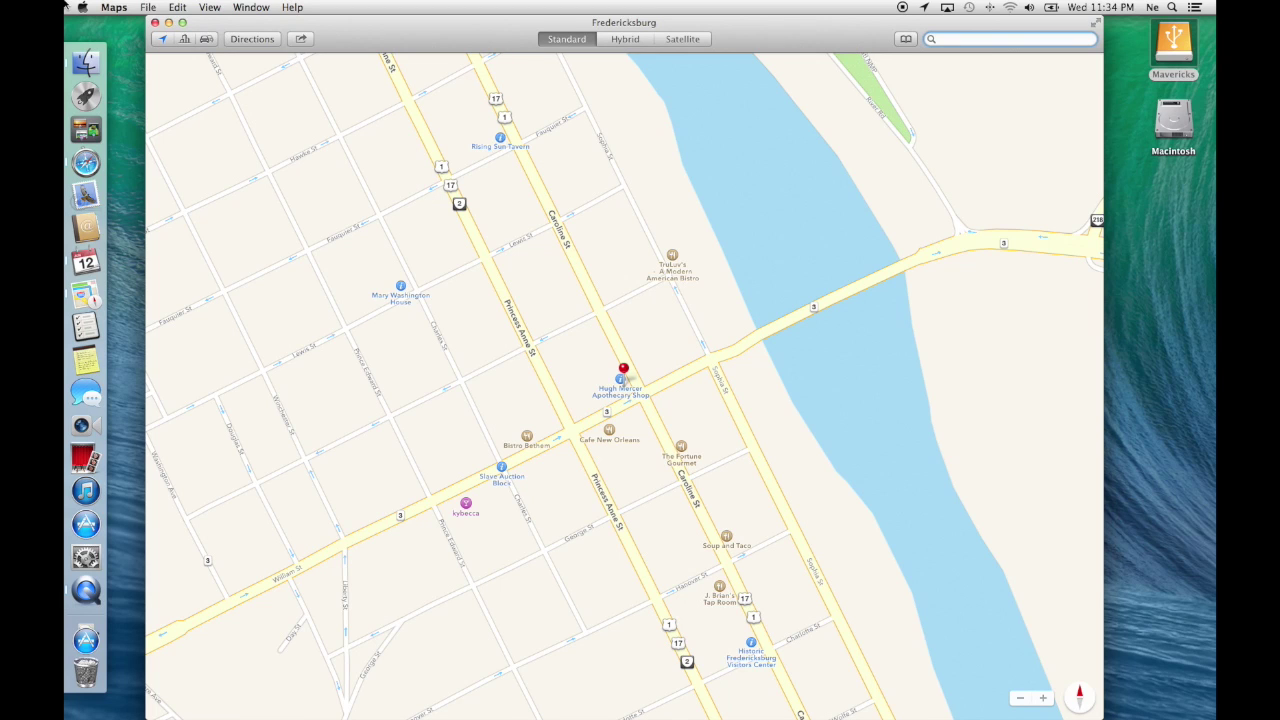
click(155, 22)
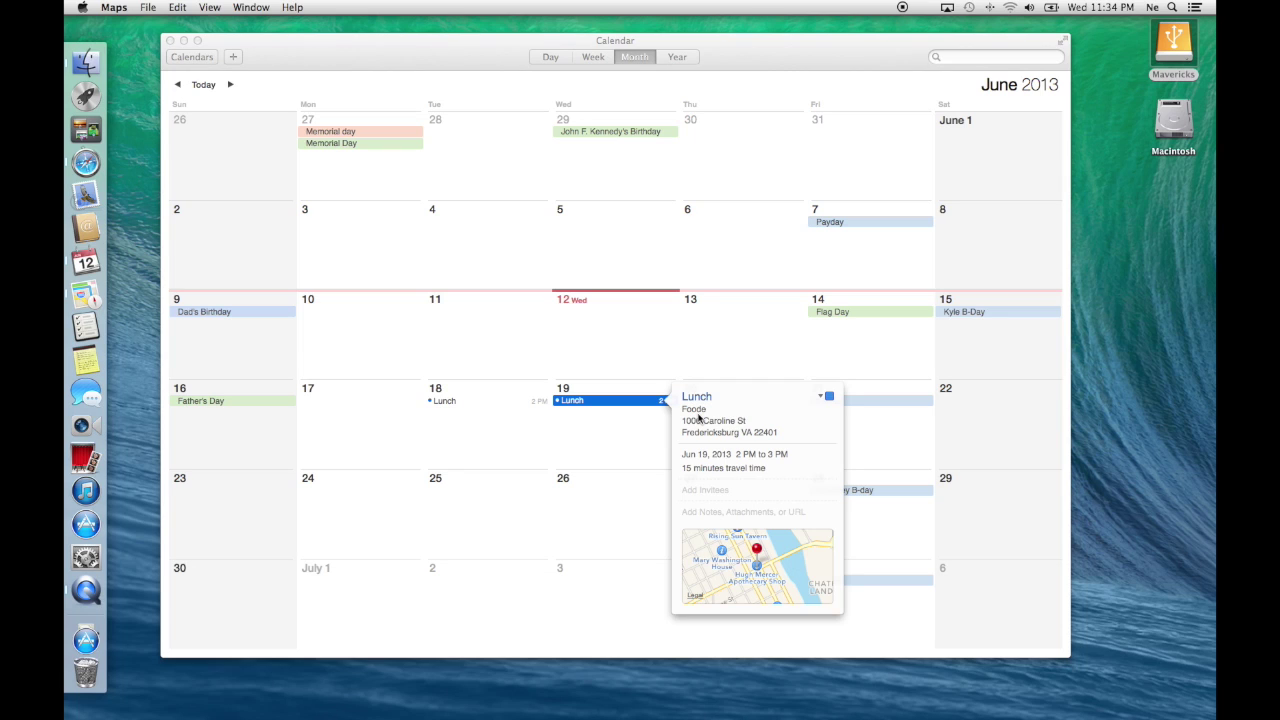
click(606, 455)
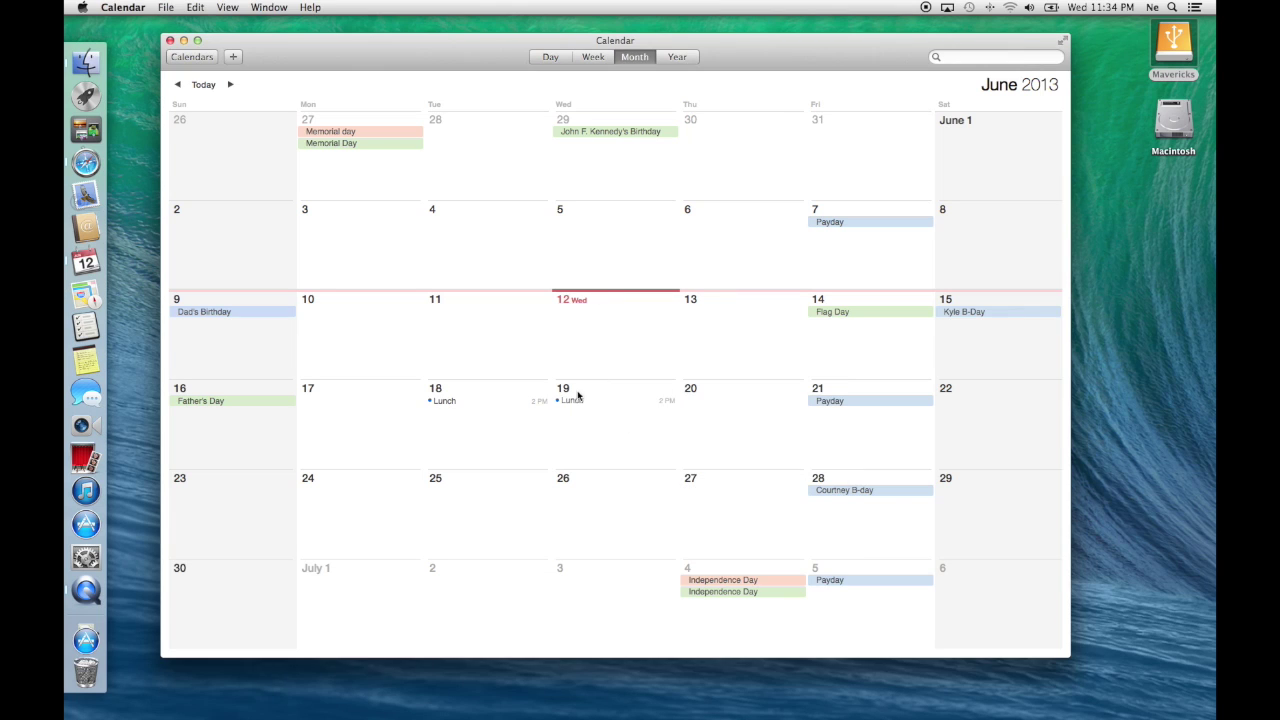
Delete the Lunch events on June 18 and June 19, then quit Calendar
click(445, 401)
key(Delete)
click(576, 401)
key(Delete)
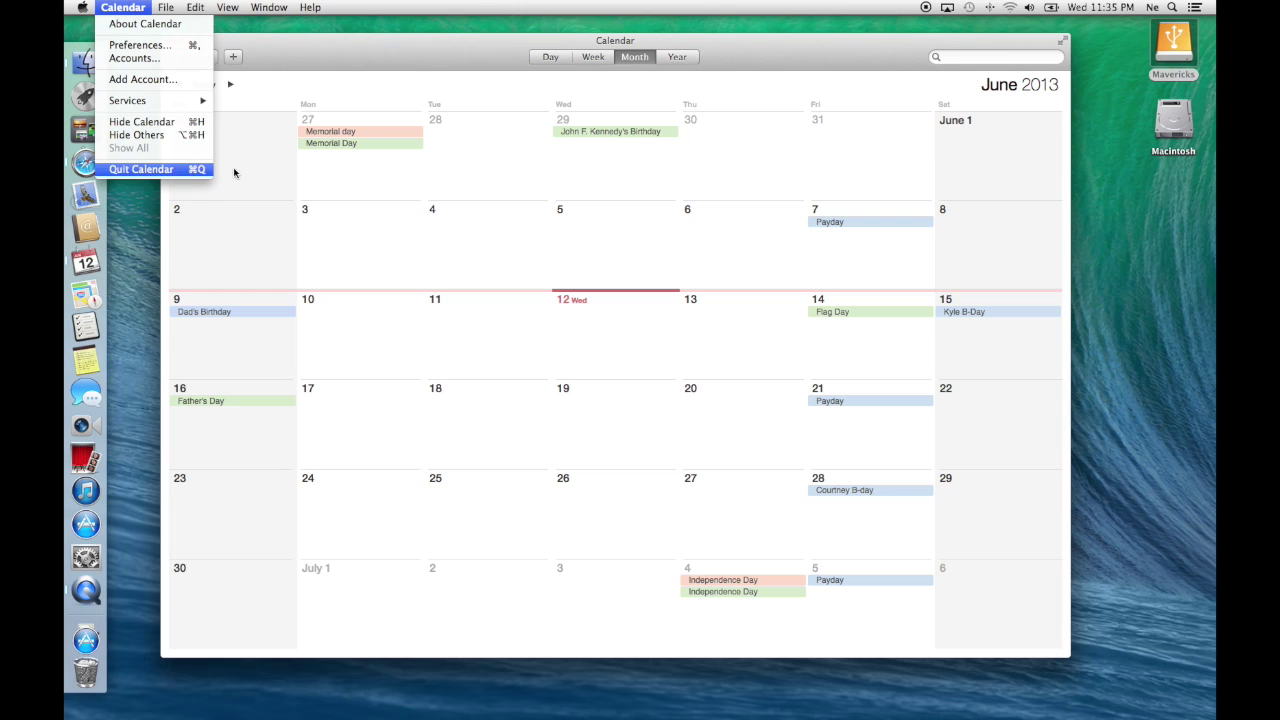
click(175, 169)
click(425, 65)
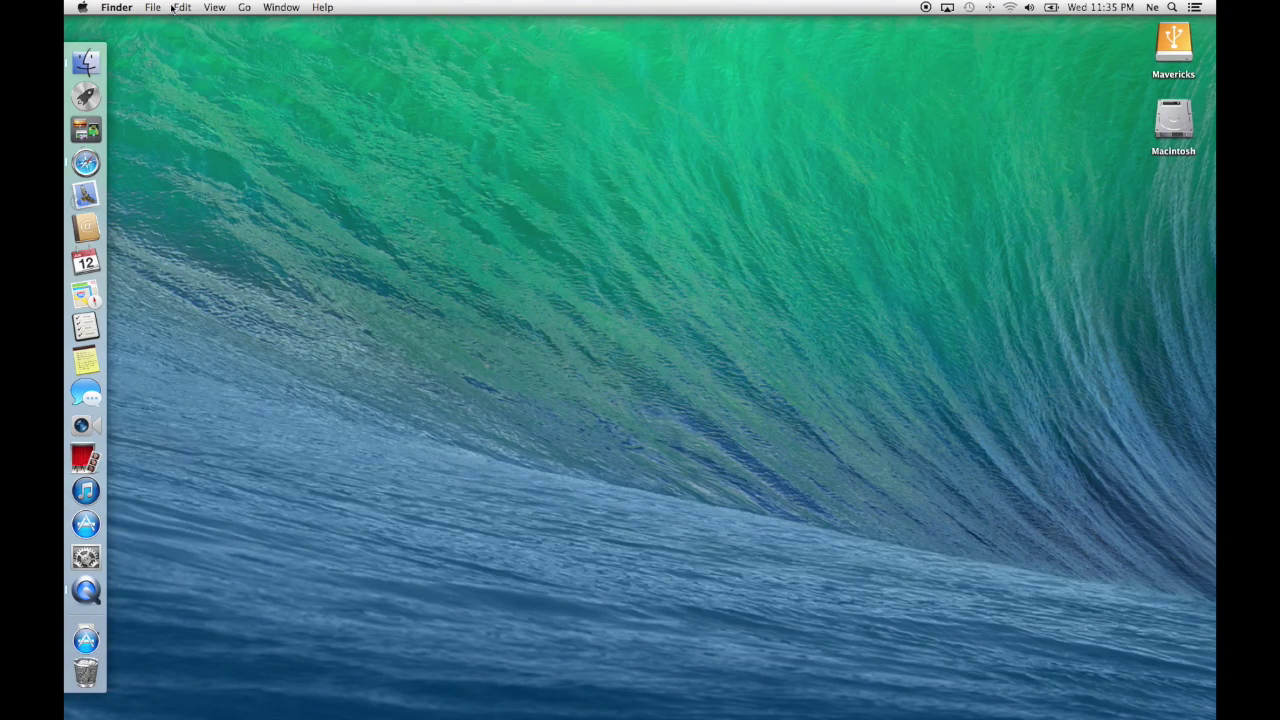
click(78, 8)
click(121, 71)
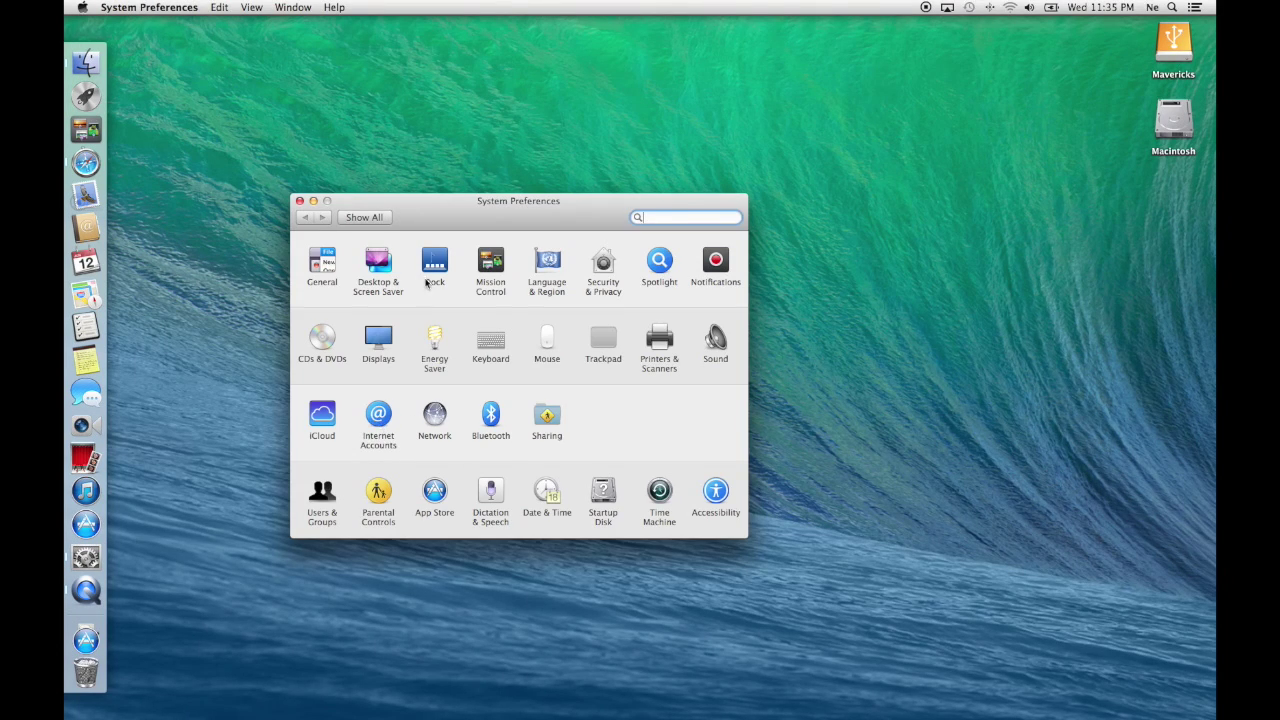
drag(434, 217, 289, 63)
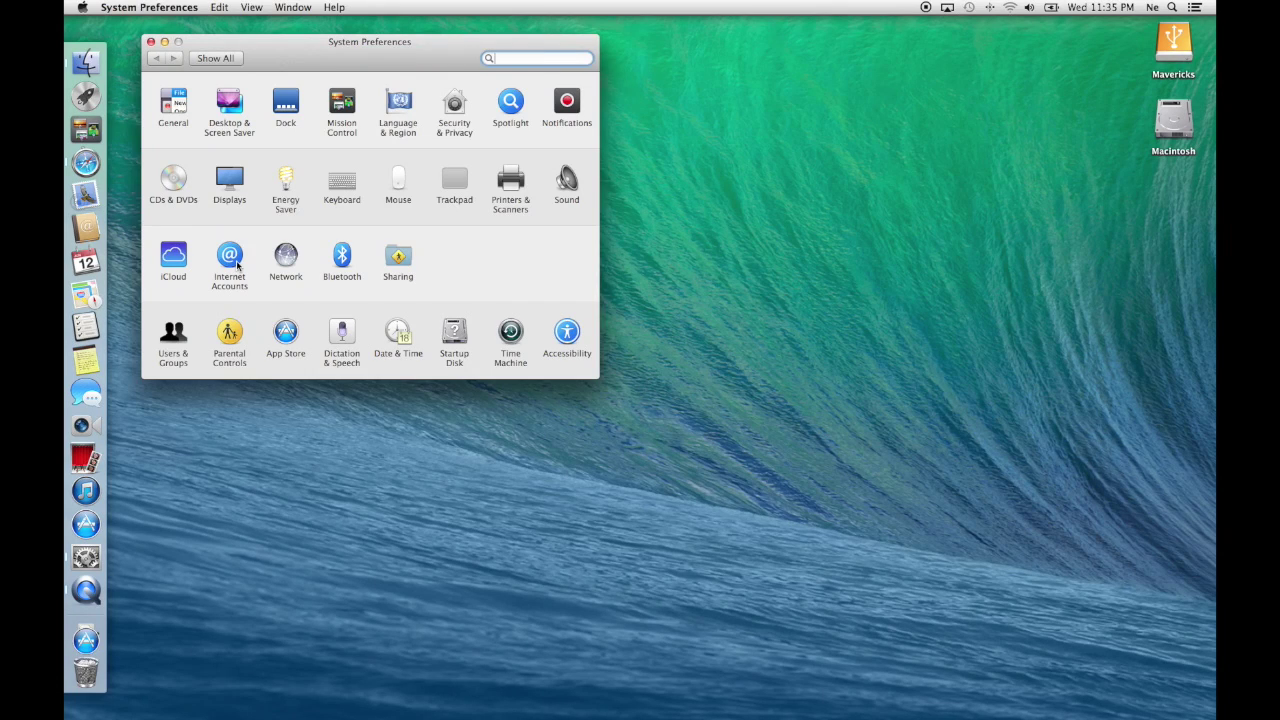
click(151, 44)
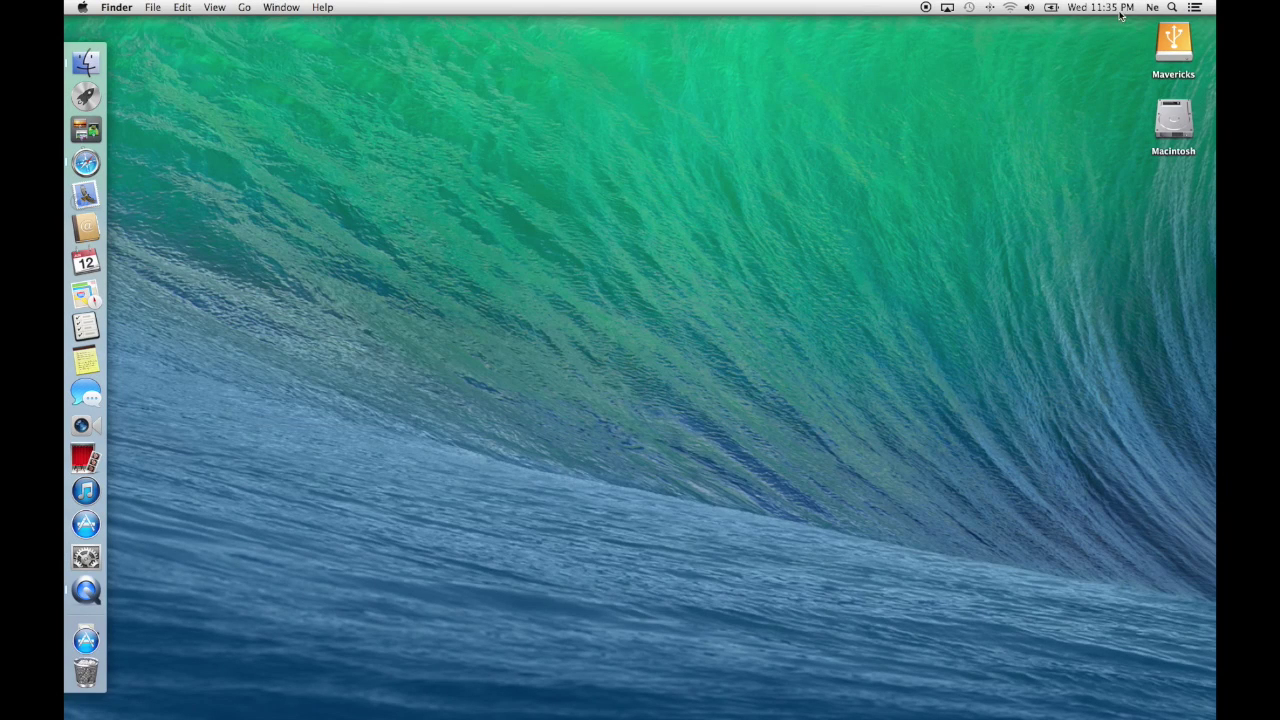
Dismiss the Facebook friend-request notification, then try and cancel Messages, Twitter and Facebook sharing
click(1200, 7)
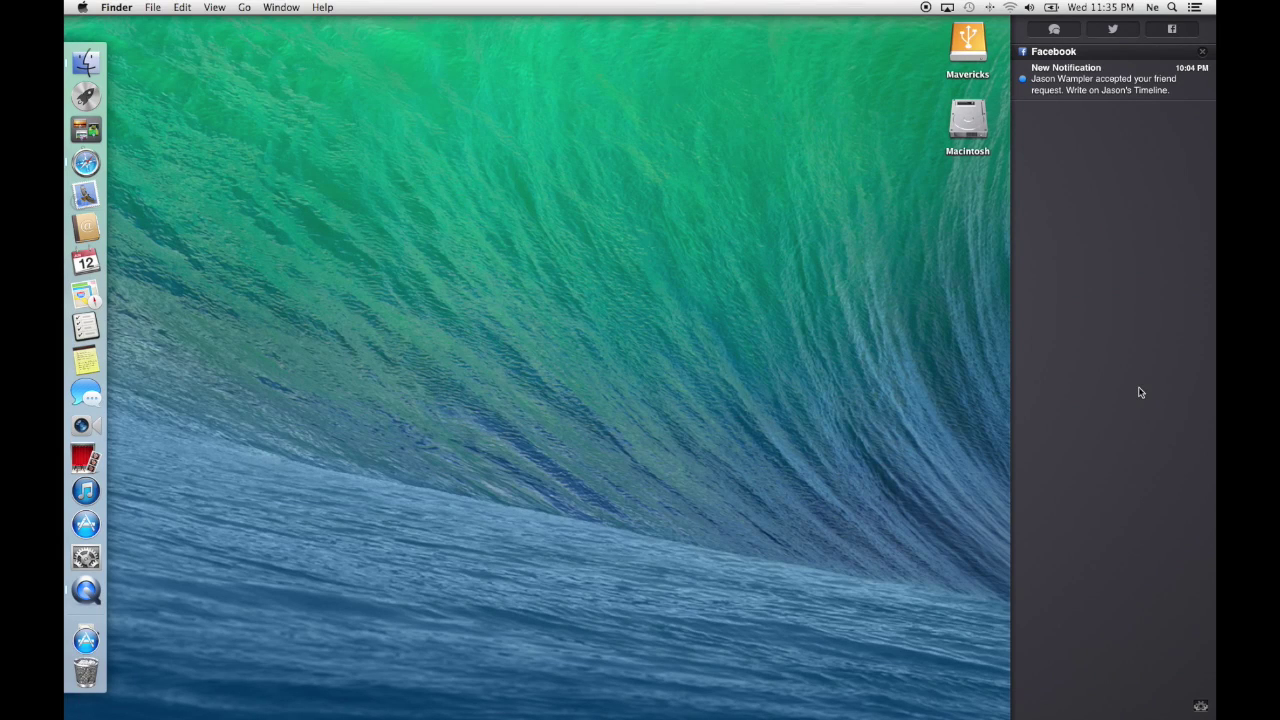
click(1203, 52)
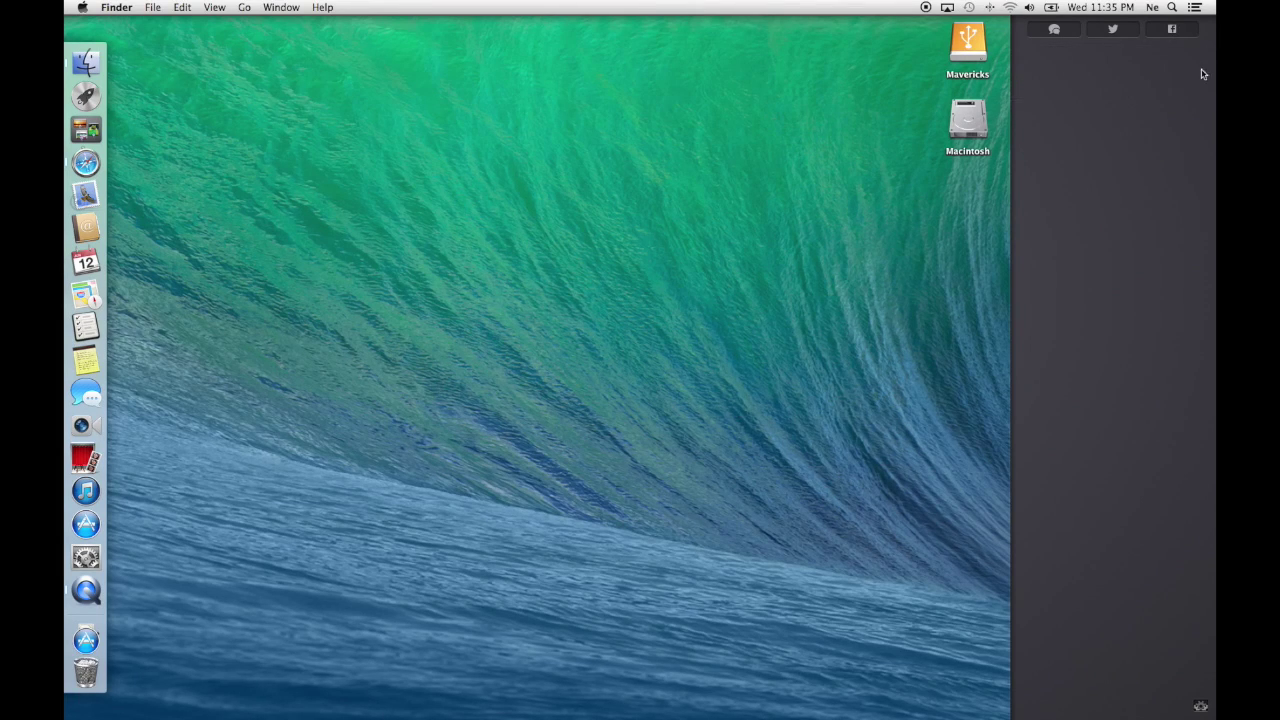
click(1057, 30)
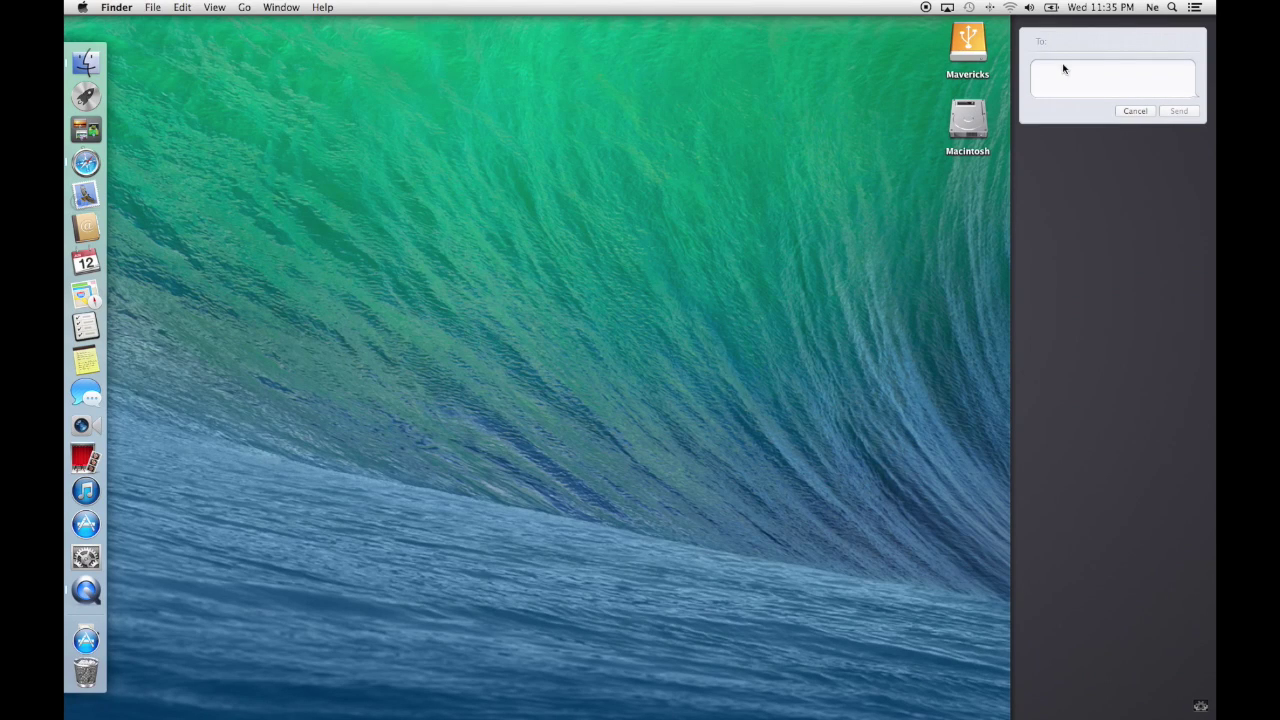
click(1150, 116)
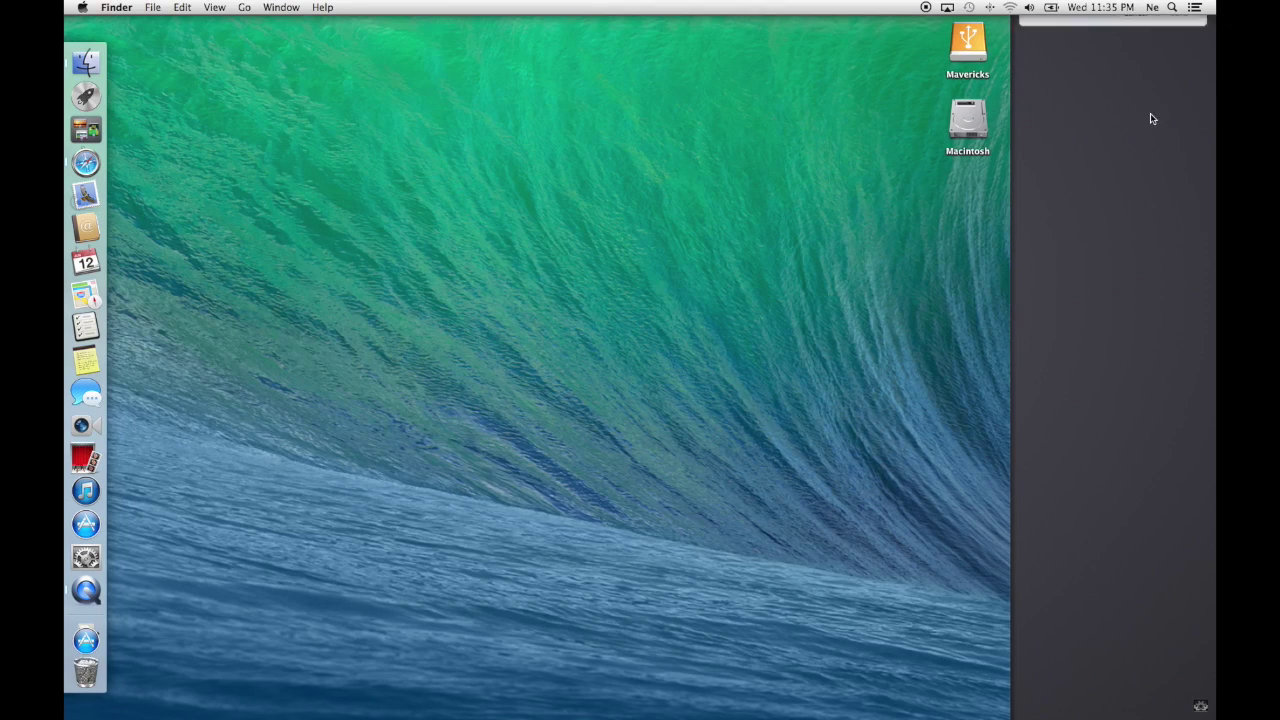
click(1119, 36)
click(1135, 126)
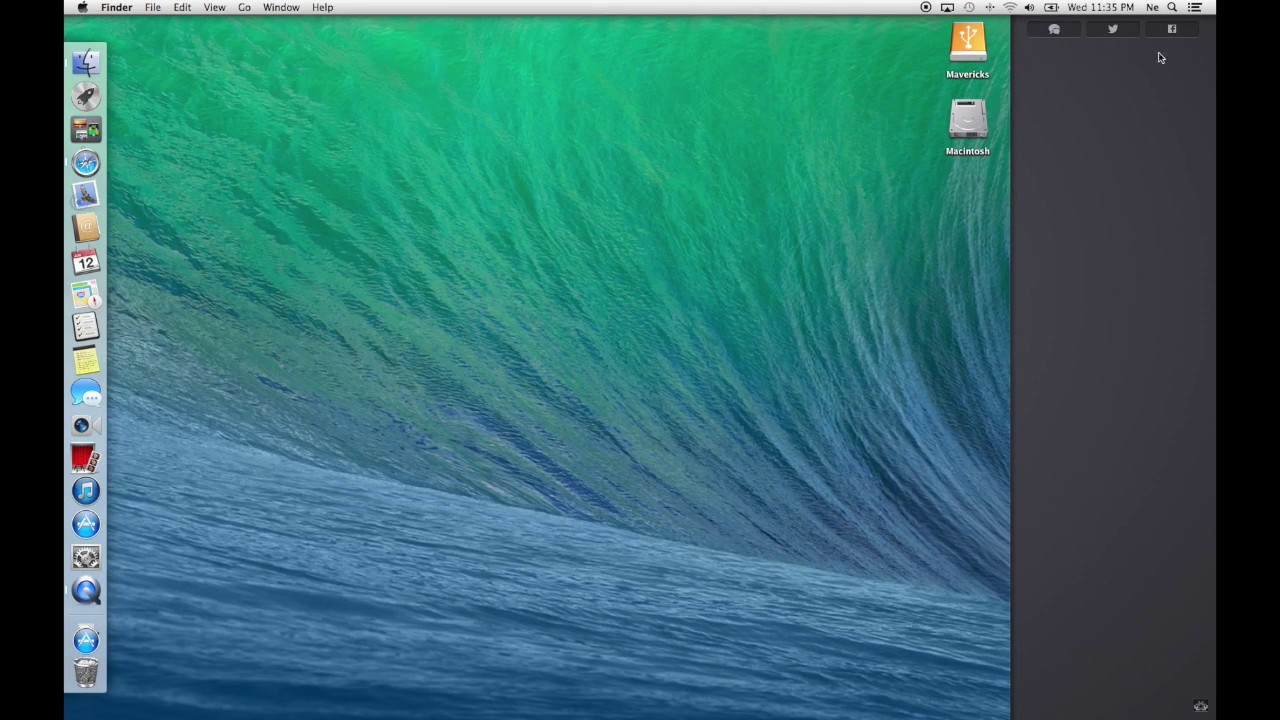
click(1176, 33)
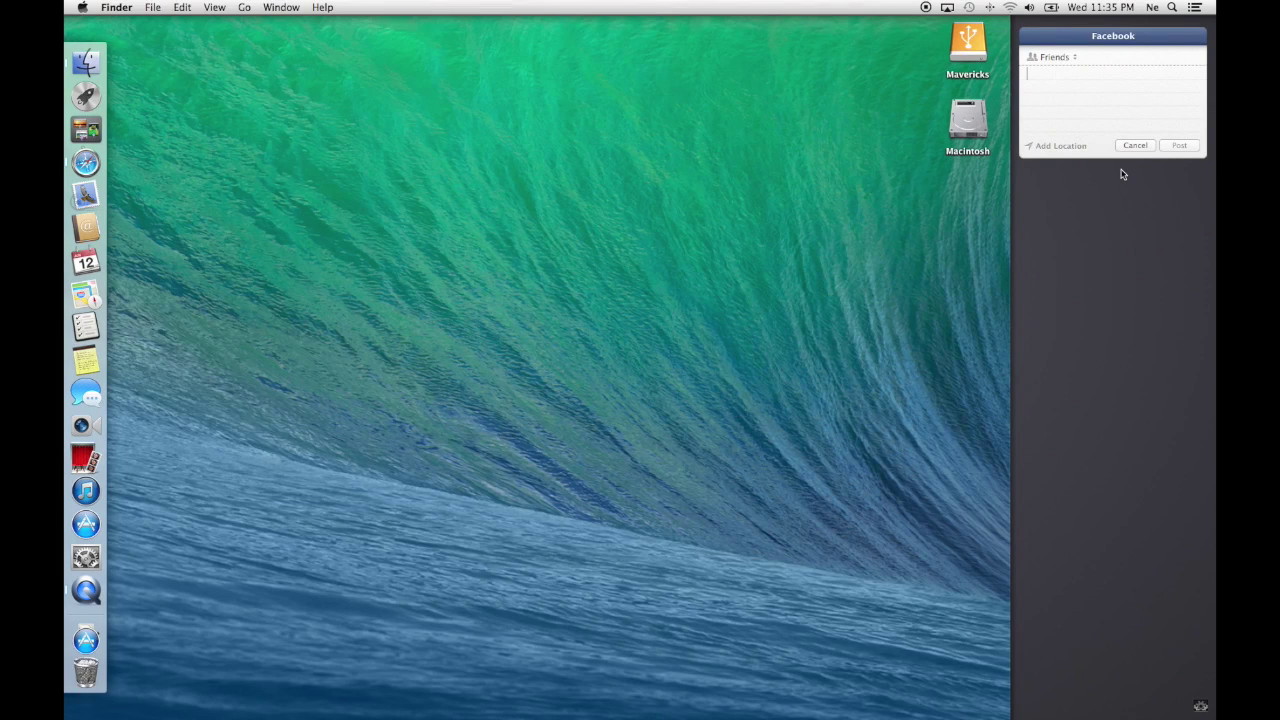
click(1135, 145)
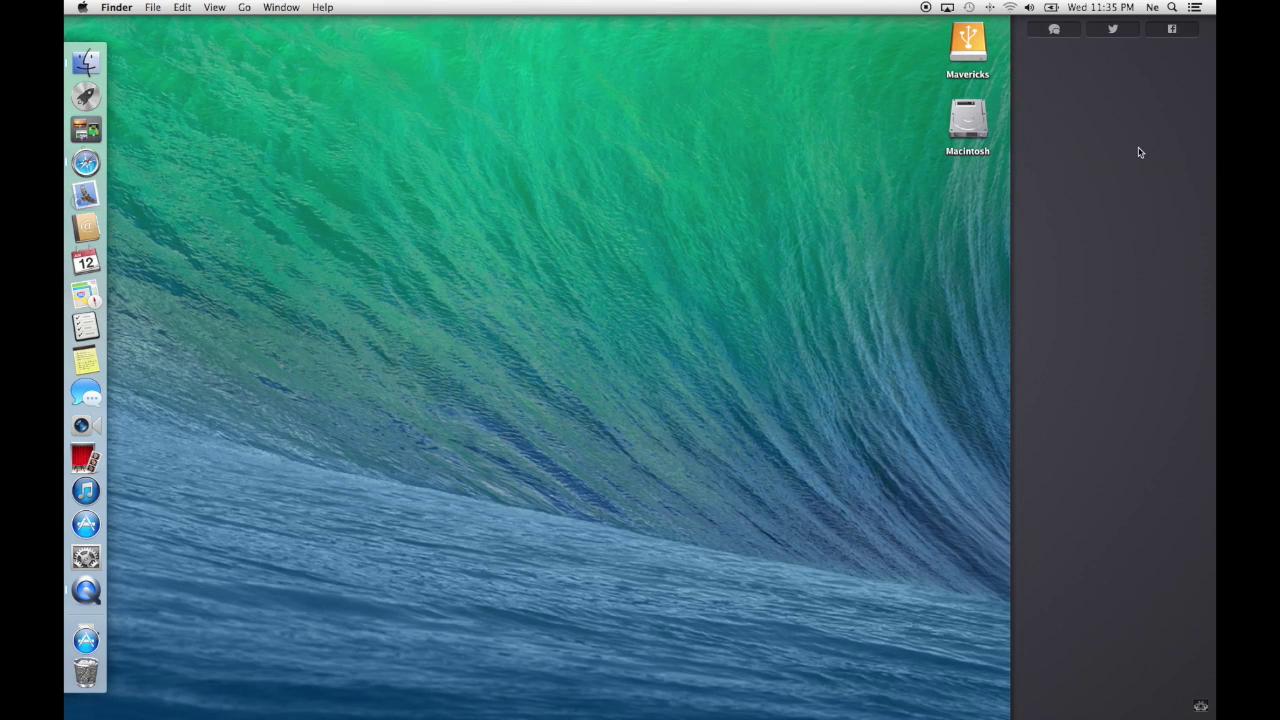
click(834, 217)
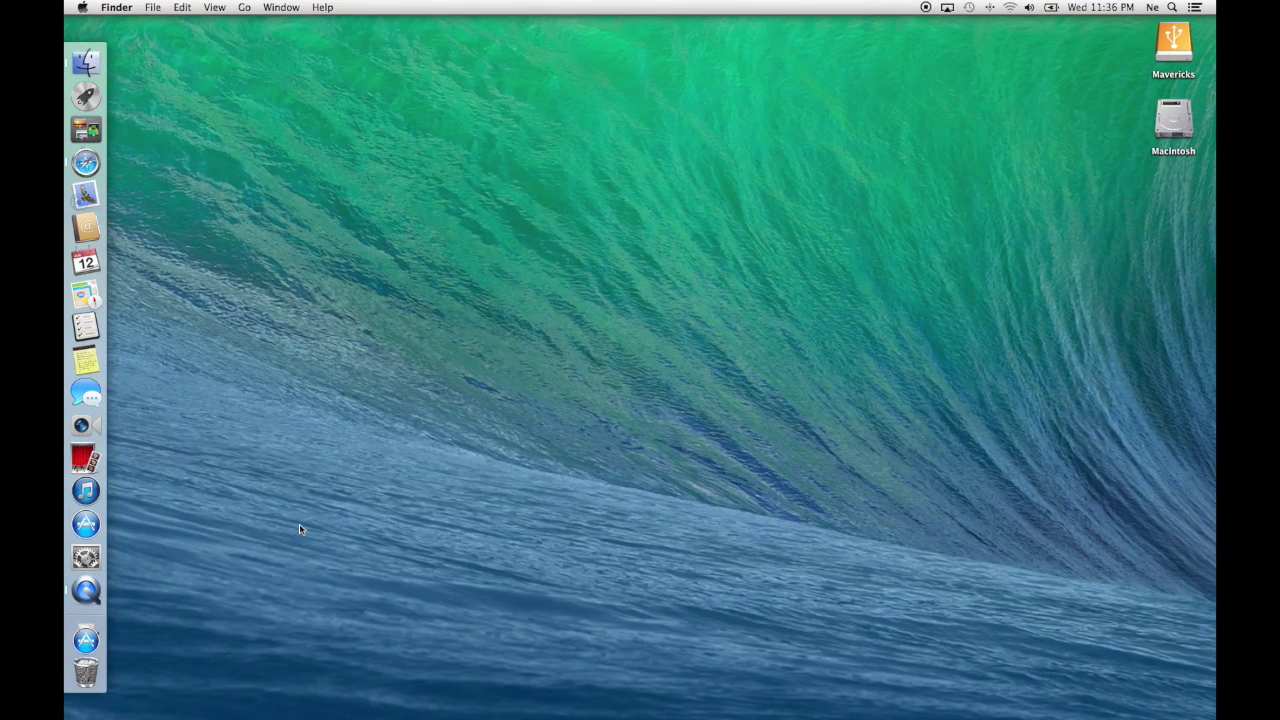
Reopen Safari on the OS X Mavericks tab, hide the Shared Links sidebar, and close the window
click(85, 162)
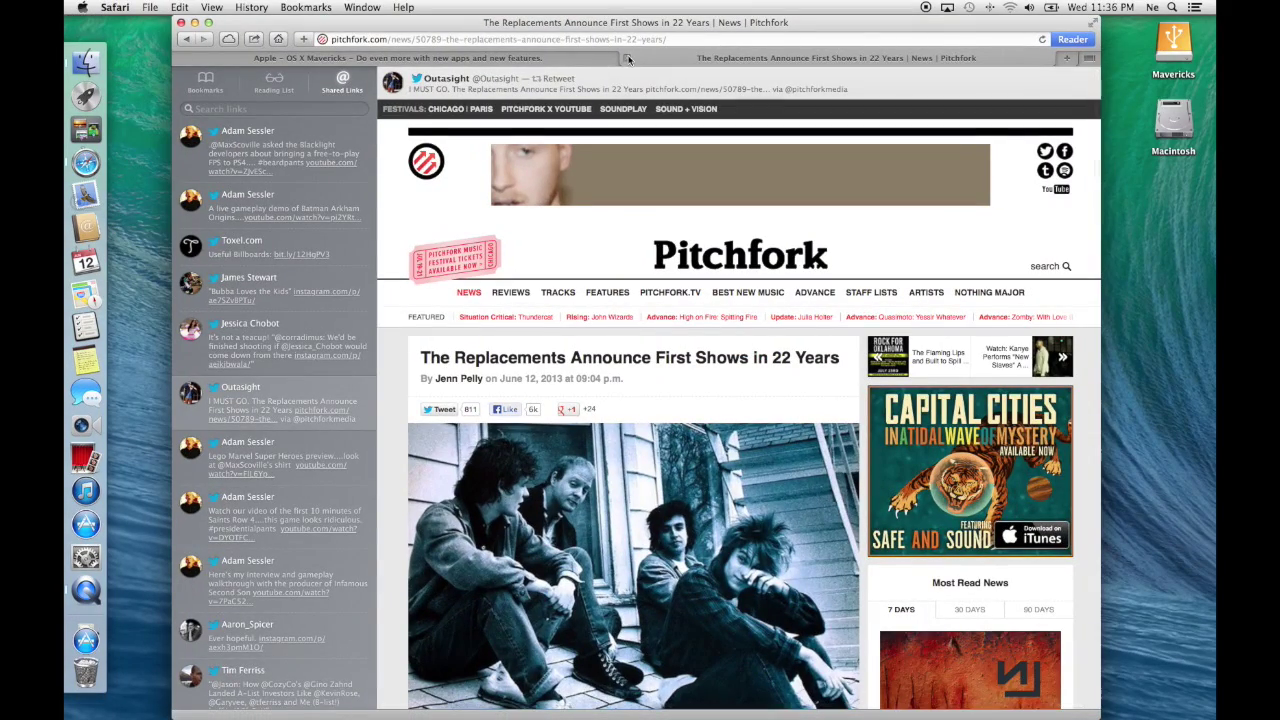
click(625, 58)
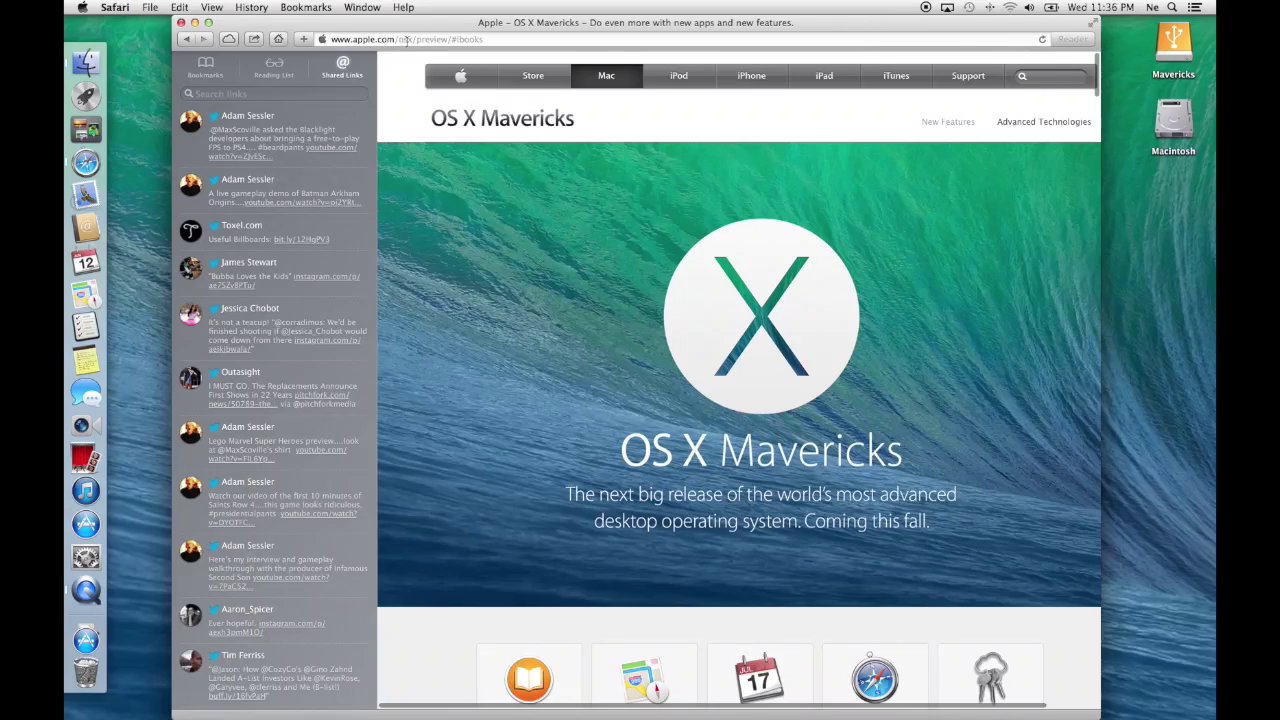
click(178, 8)
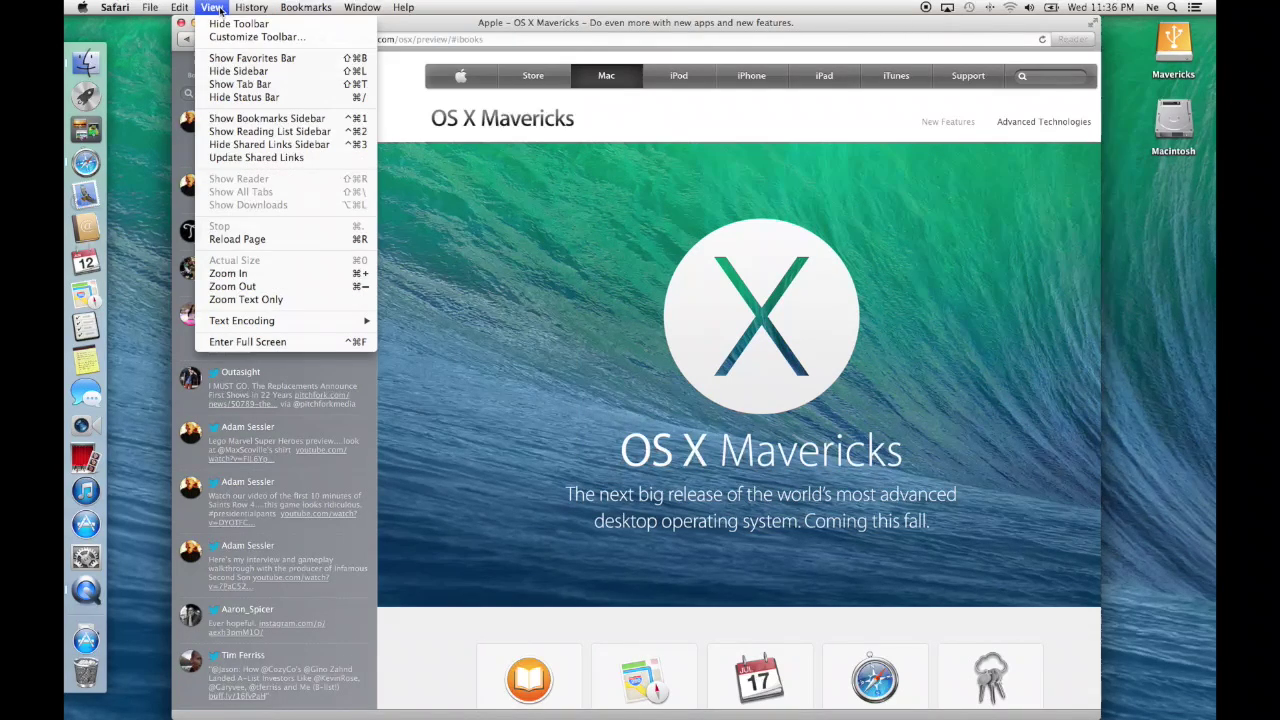
click(229, 72)
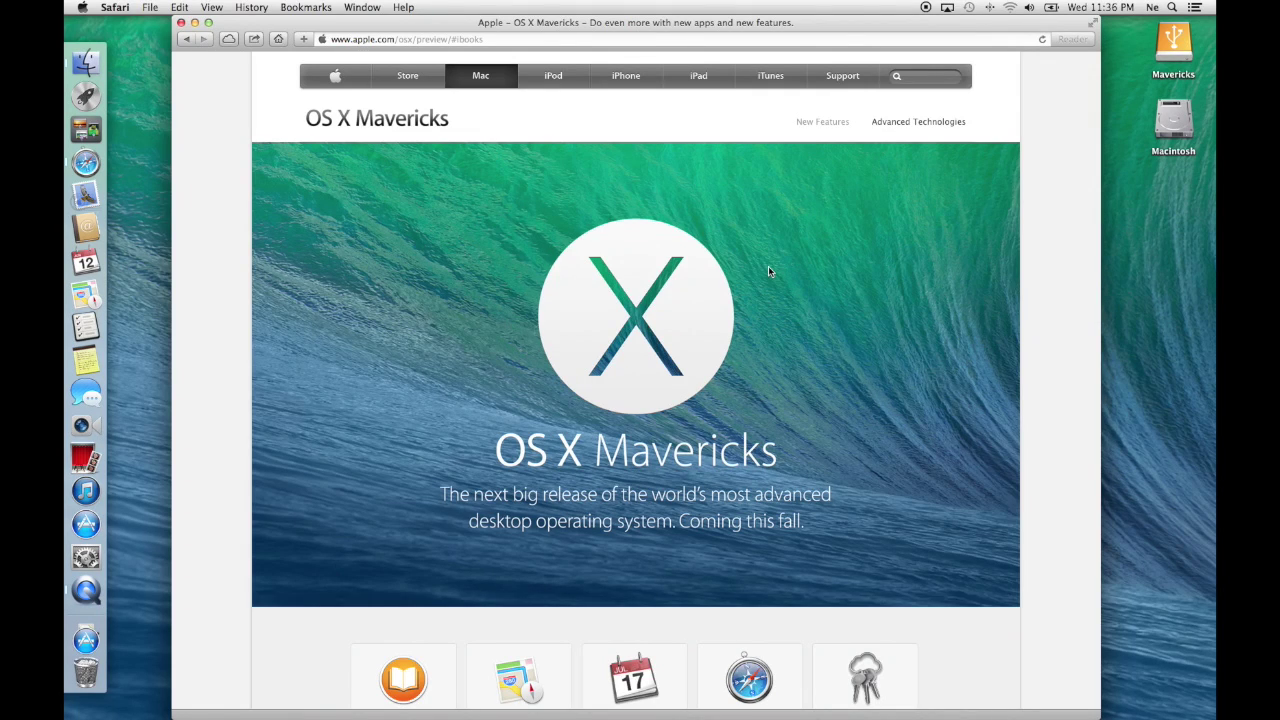
click(181, 23)
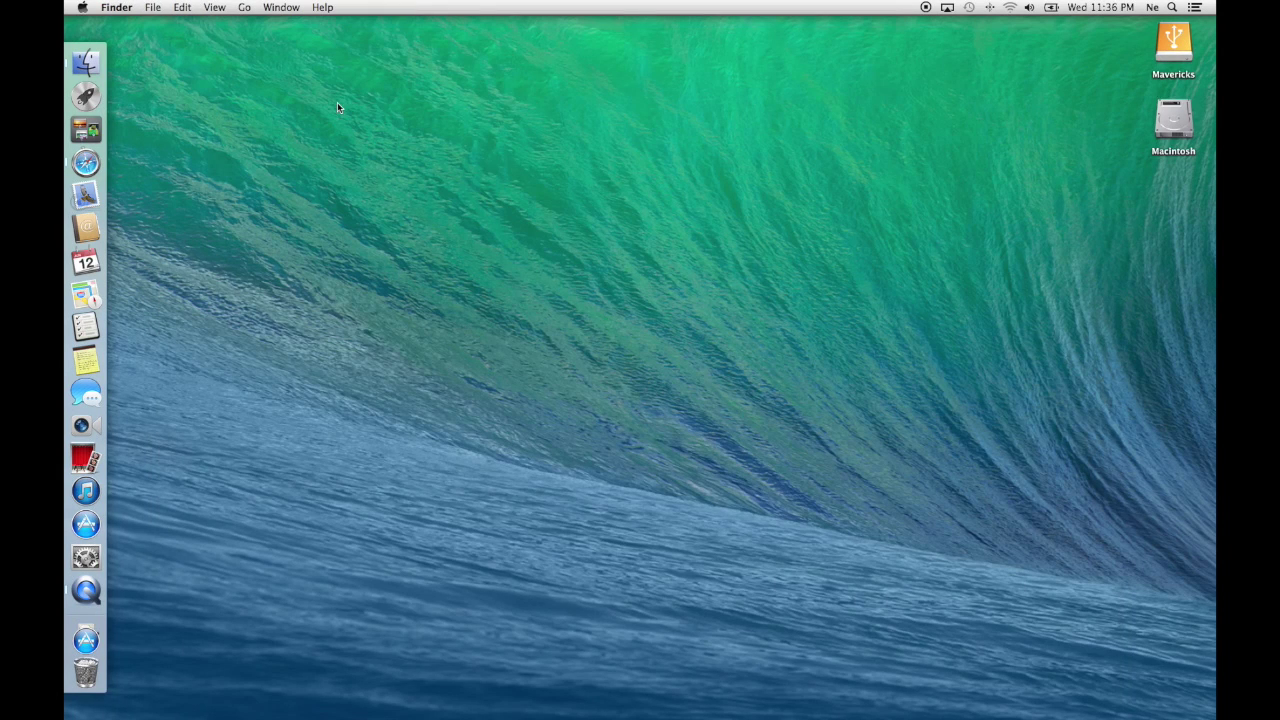